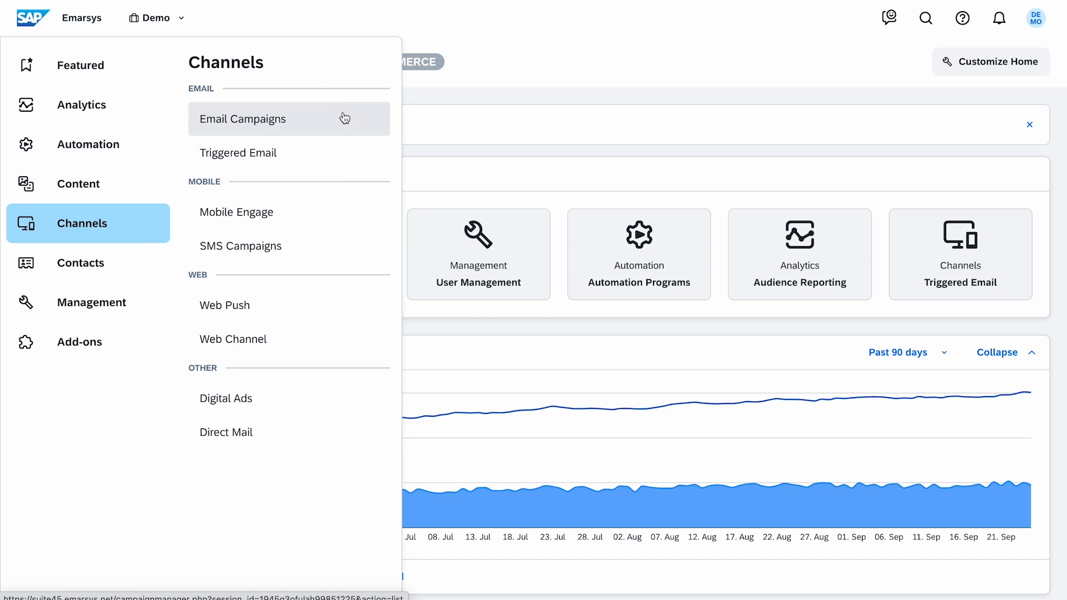
Open the Block-Based Templates list from the Content section
{"action": "left_click", "coordinate": [359, 158]}
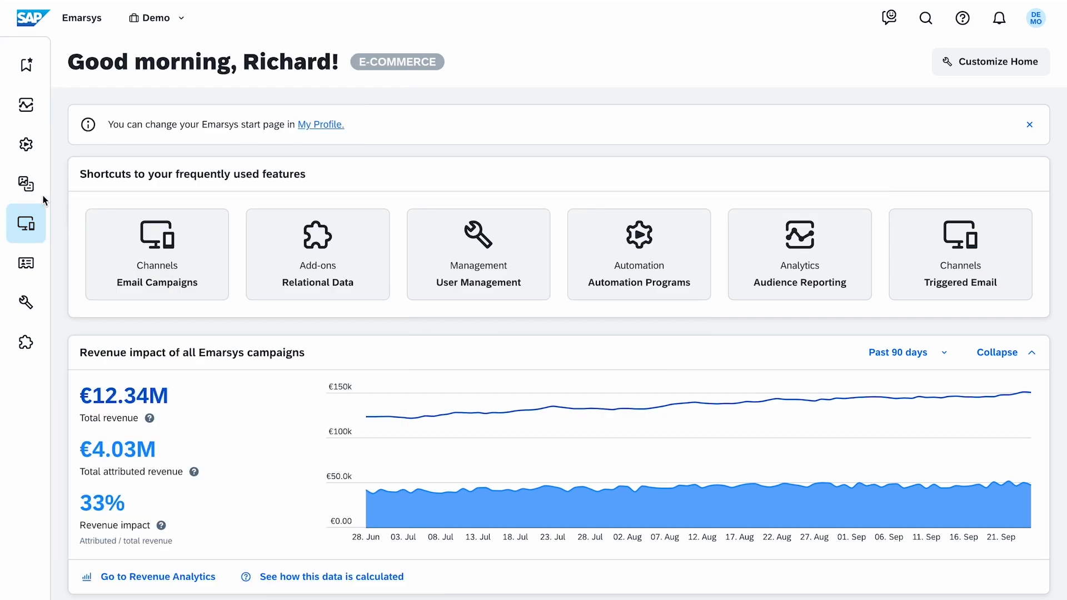
{"action": "left_click", "coordinate": [33, 200]}
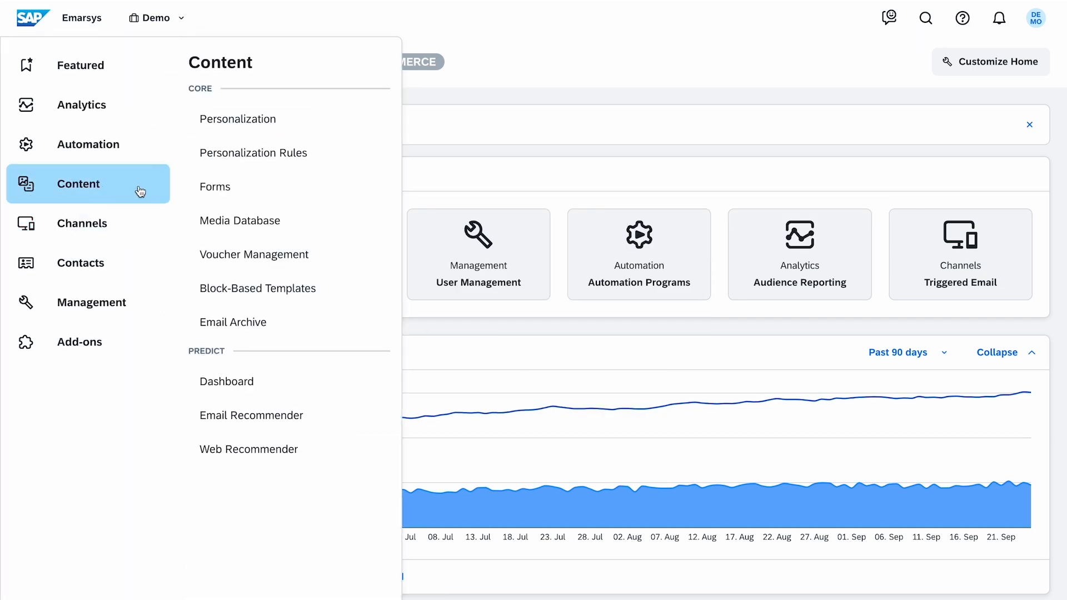
{"action": "left_click", "coordinate": [325, 303]}
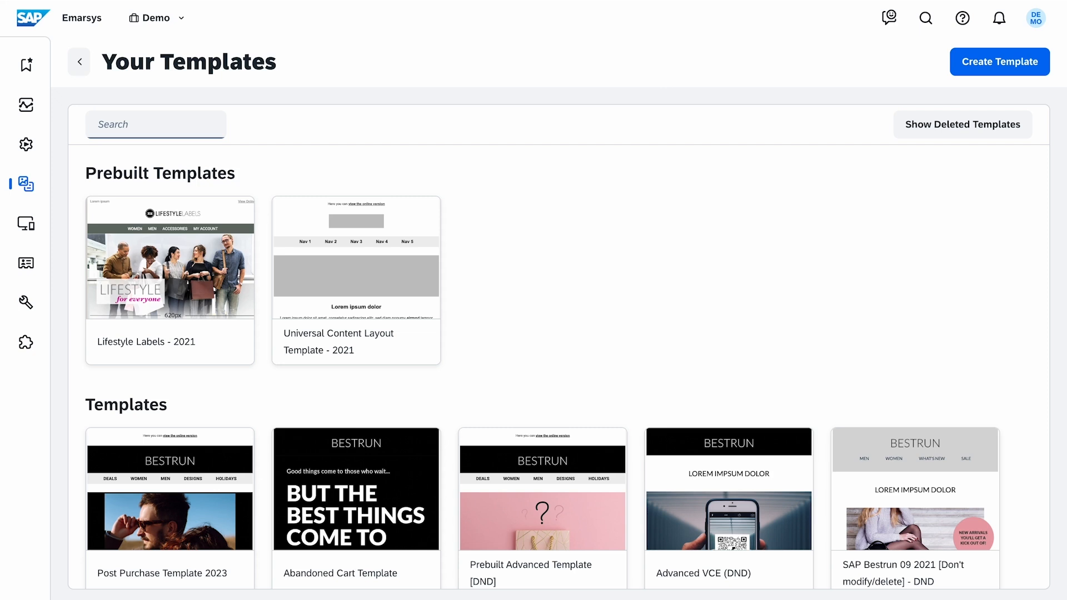
Open the Abandoned Cart Template for editing
{"action": "mouse_move", "coordinate": [216, 288]}
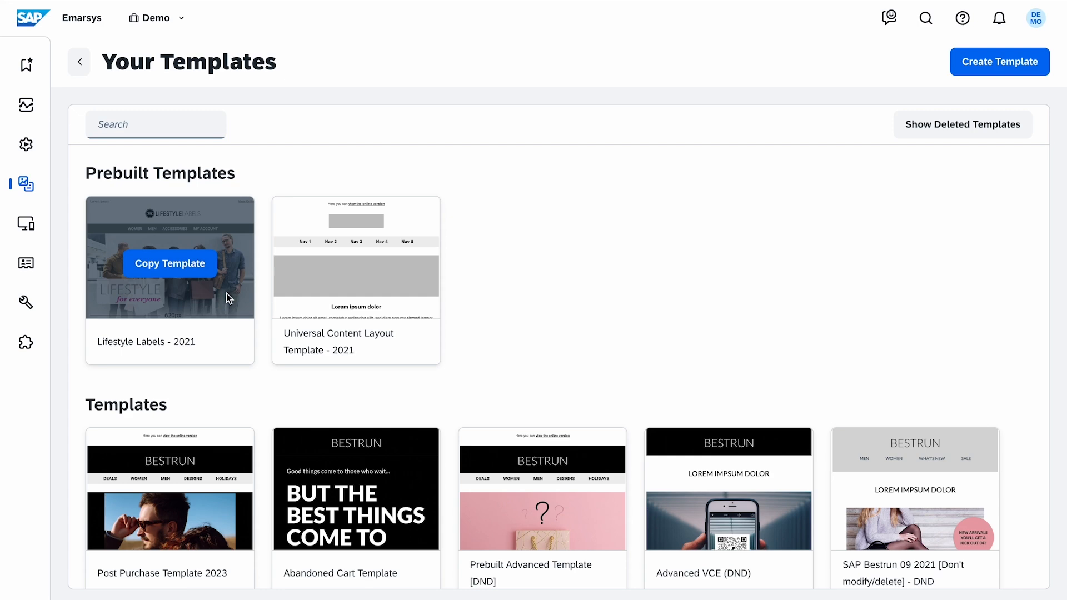
{"action": "scroll", "coordinate": [240, 385], "scroll_direction": "down", "scroll_amount": 2}
{"action": "scroll", "coordinate": [241, 385], "scroll_direction": "down", "scroll_amount": 2}
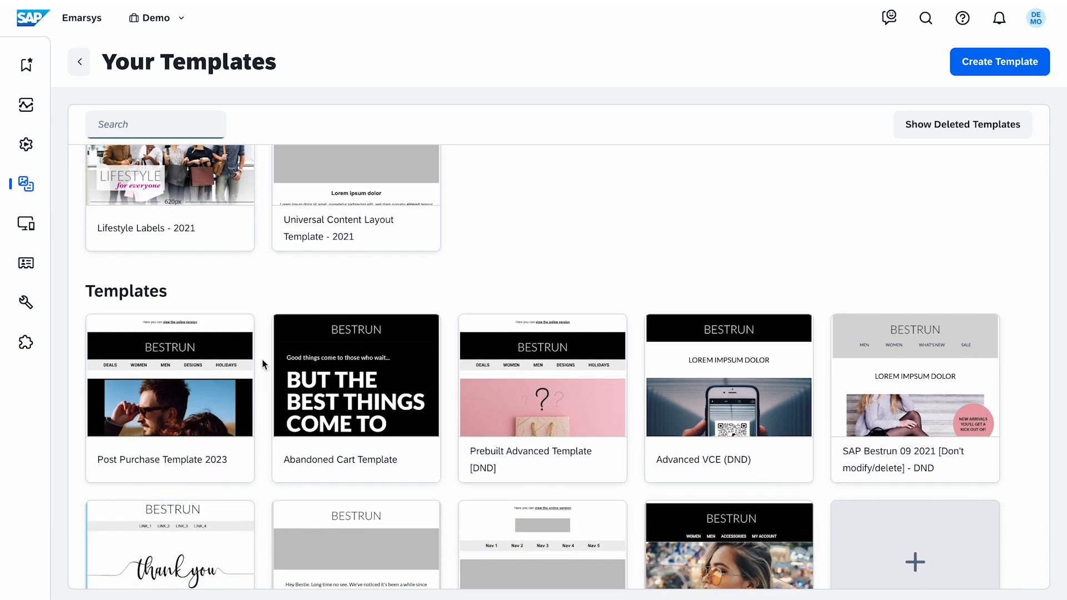
{"action": "mouse_move", "coordinate": [322, 345]}
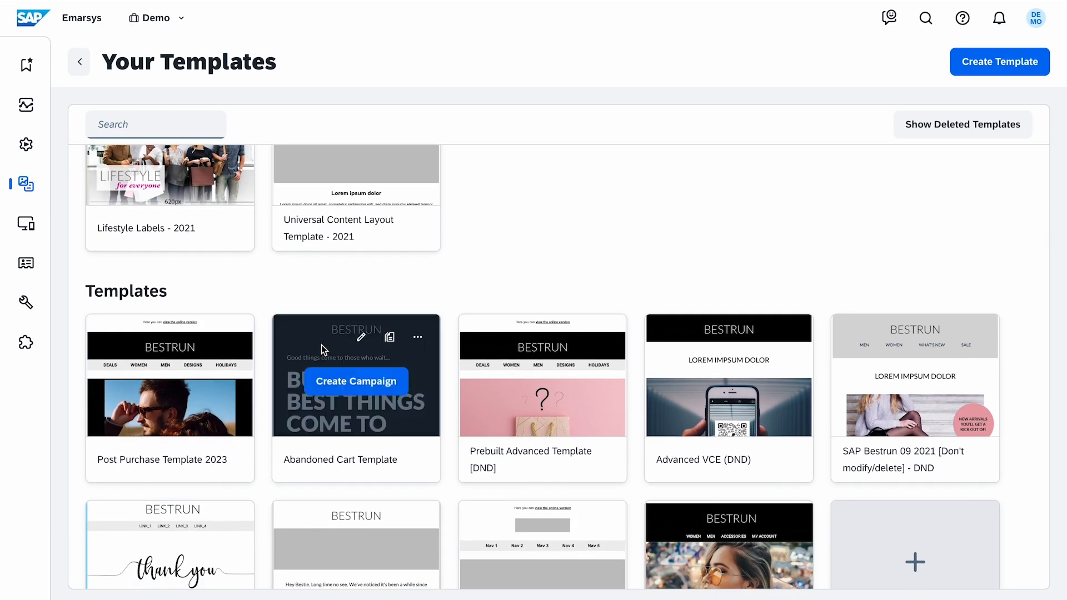
{"action": "left_click", "coordinate": [361, 337]}
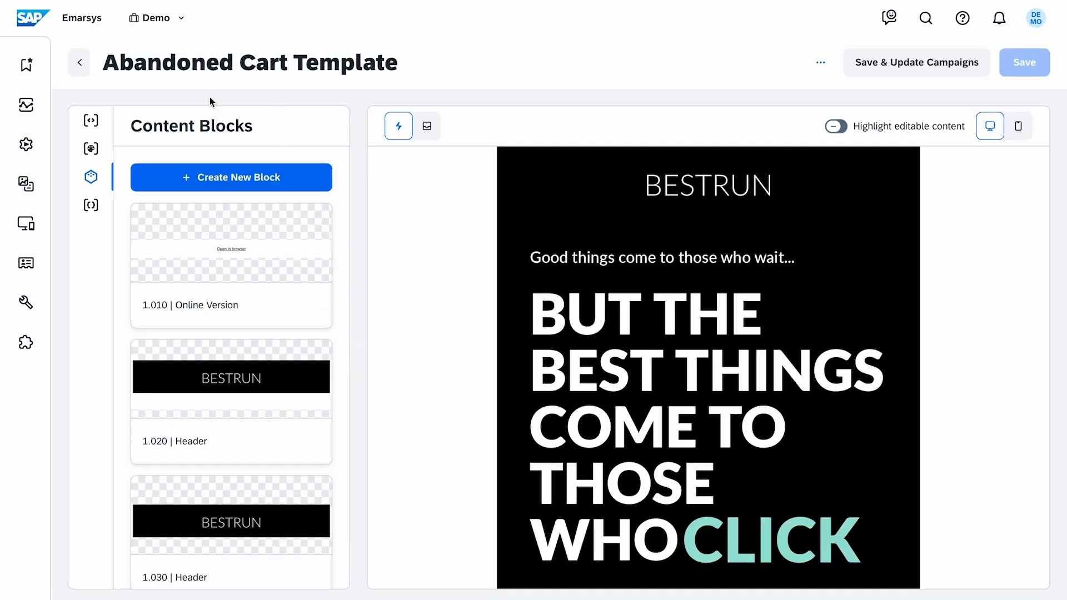
Examine the template's doctype options, frame HTML and style editor CSS
{"action": "left_click", "coordinate": [105, 131]}
{"action": "left_click", "coordinate": [525, 199]}
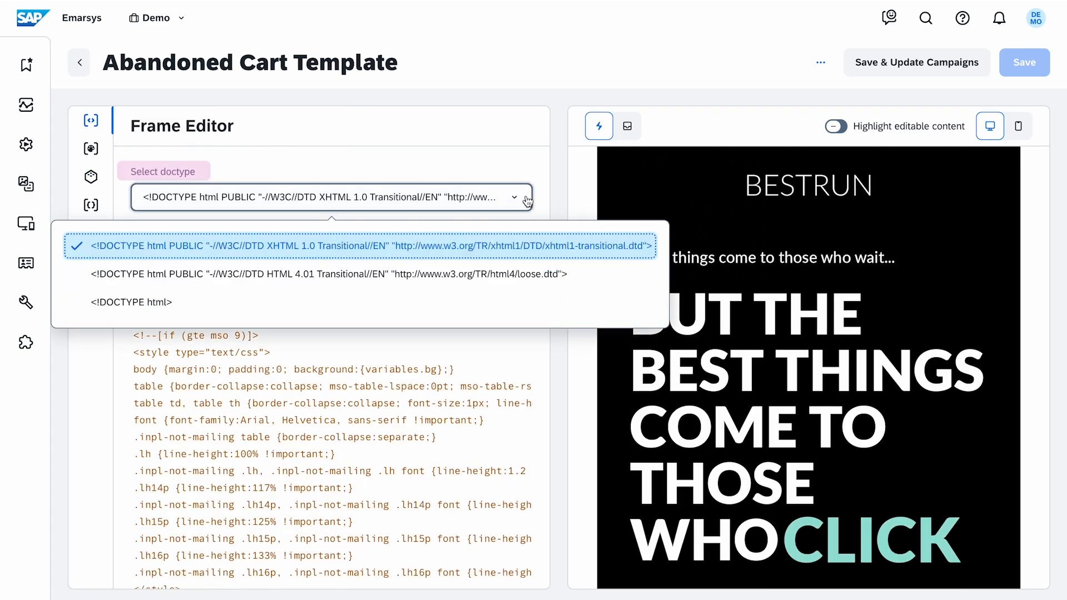
{"action": "left_click", "coordinate": [524, 199]}
{"action": "scroll", "coordinate": [528, 292], "scroll_direction": "down", "scroll_amount": 15}
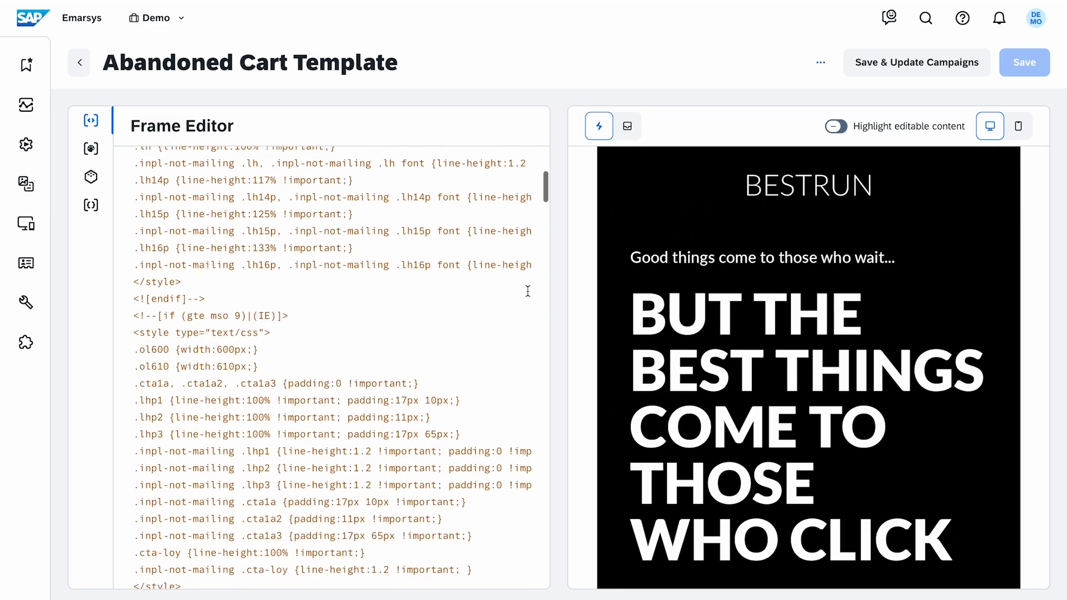
{"action": "scroll", "coordinate": [528, 291], "scroll_direction": "down", "scroll_amount": 10}
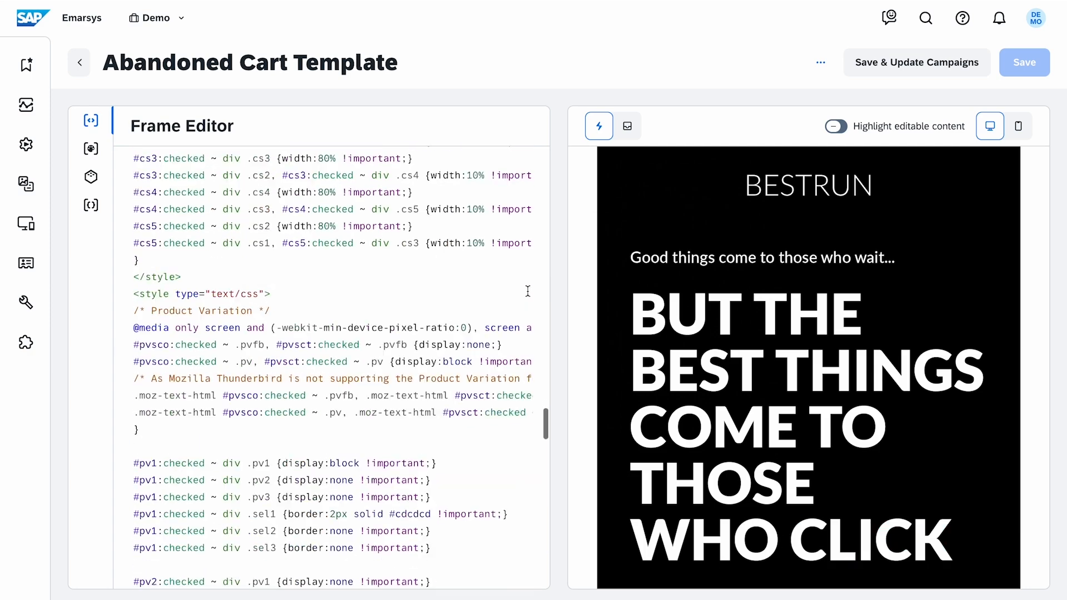
{"action": "scroll", "coordinate": [528, 291], "scroll_direction": "up", "scroll_amount": 15}
{"action": "scroll", "coordinate": [528, 292], "scroll_direction": "right", "scroll_amount": 3}
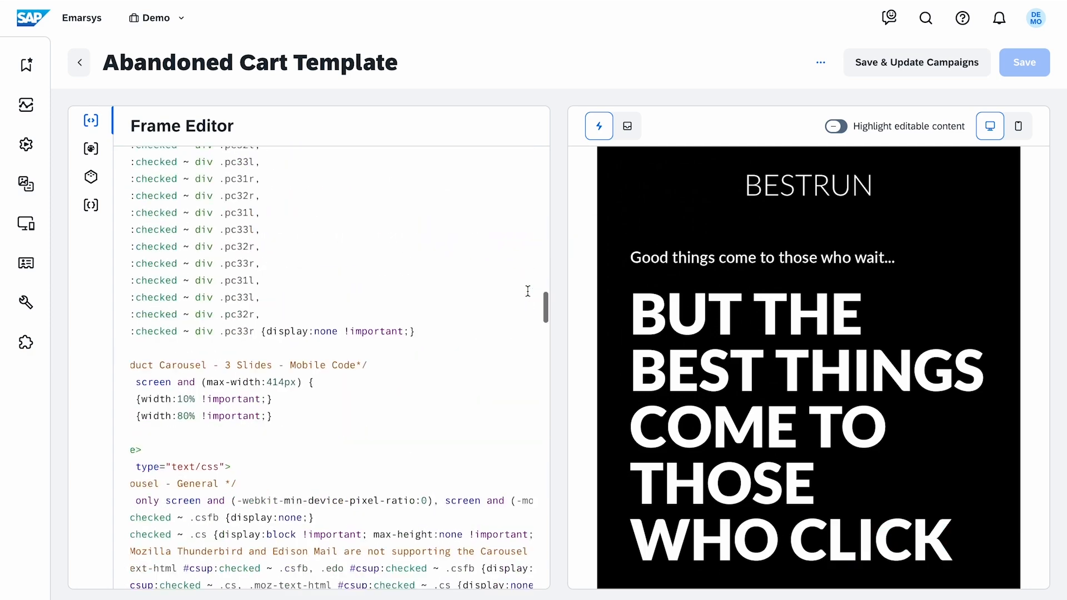
{"action": "left_click", "coordinate": [102, 157]}
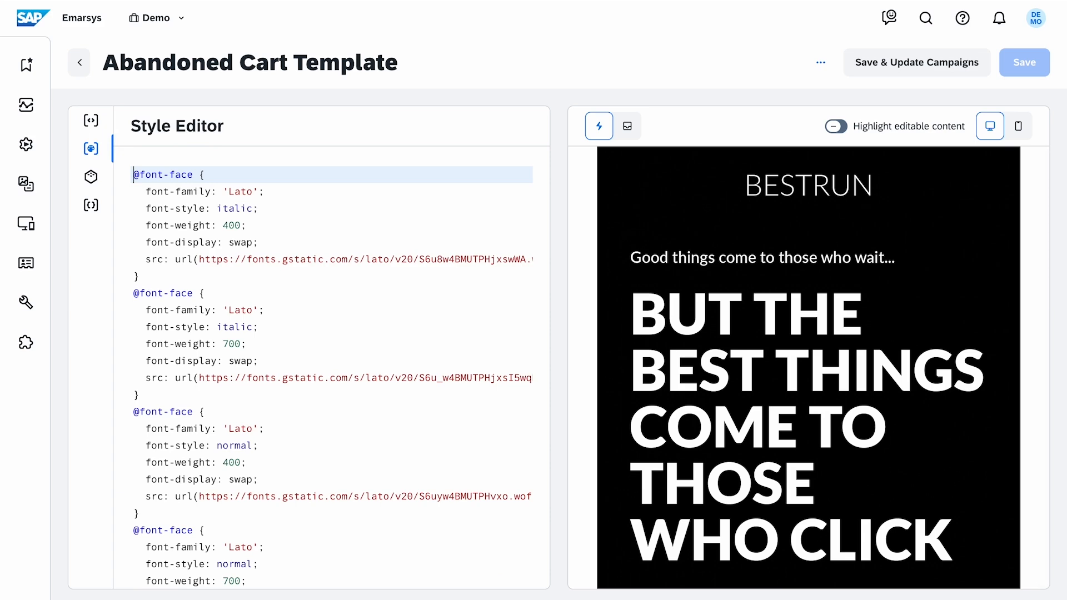
{"action": "scroll", "coordinate": [343, 291], "scroll_direction": "down", "scroll_amount": 15}
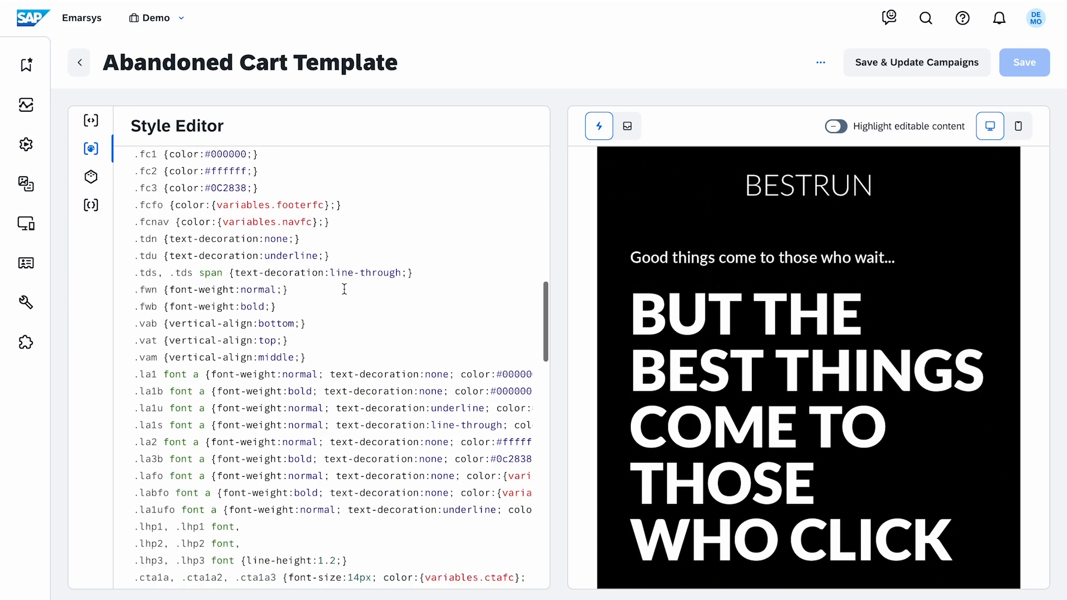
{"action": "scroll", "coordinate": [343, 314], "scroll_direction": "right", "scroll_amount": 5}
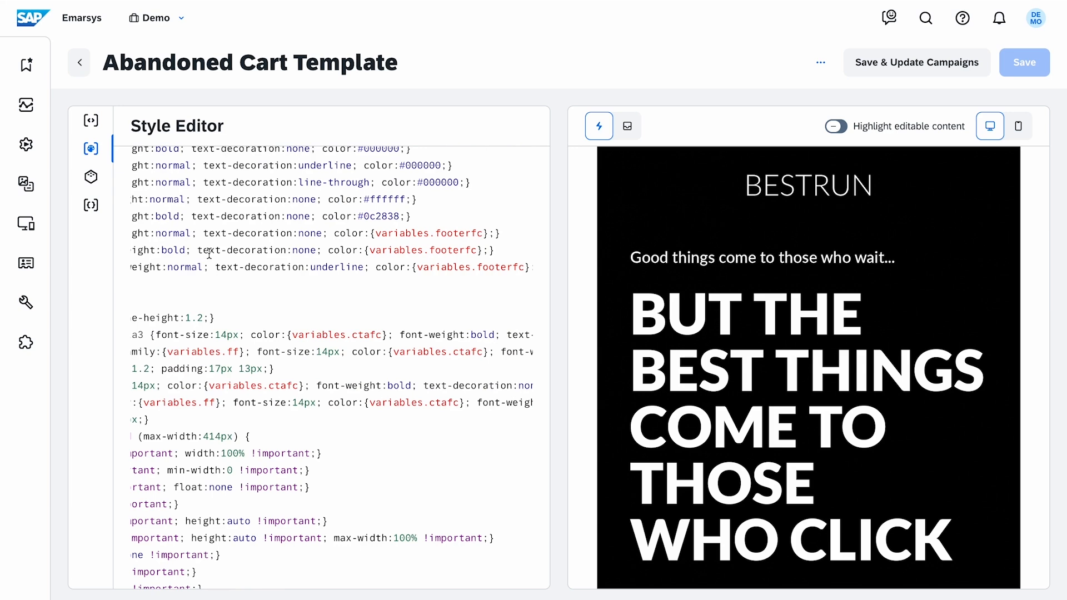
Browse the content blocks and template preview, opening the 2.030 | 1col Image left block's source and returning
{"action": "left_click", "coordinate": [111, 185]}
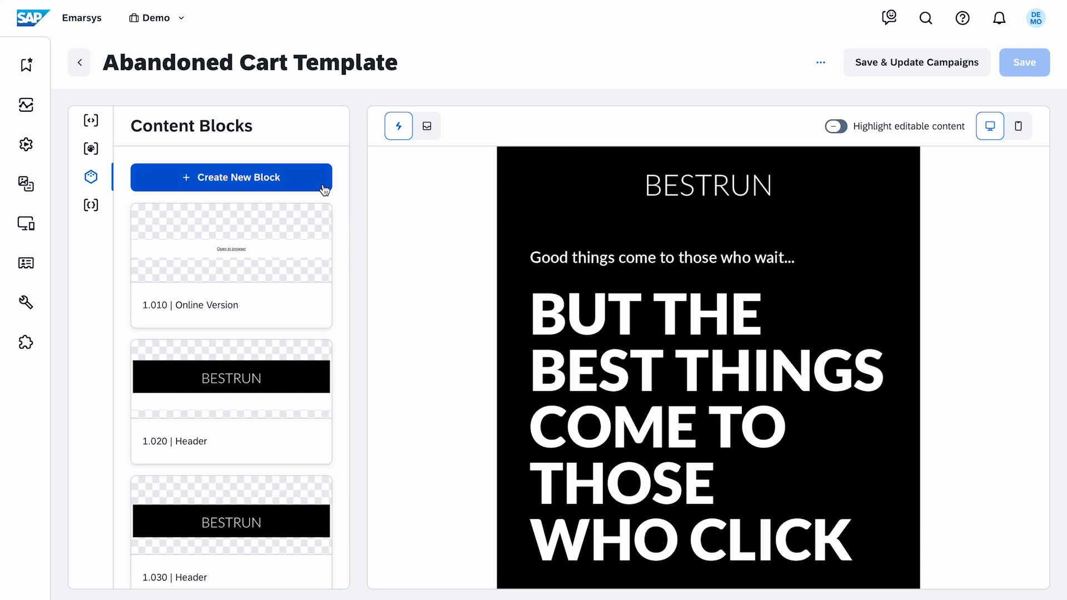
{"action": "mouse_move", "coordinate": [244, 222]}
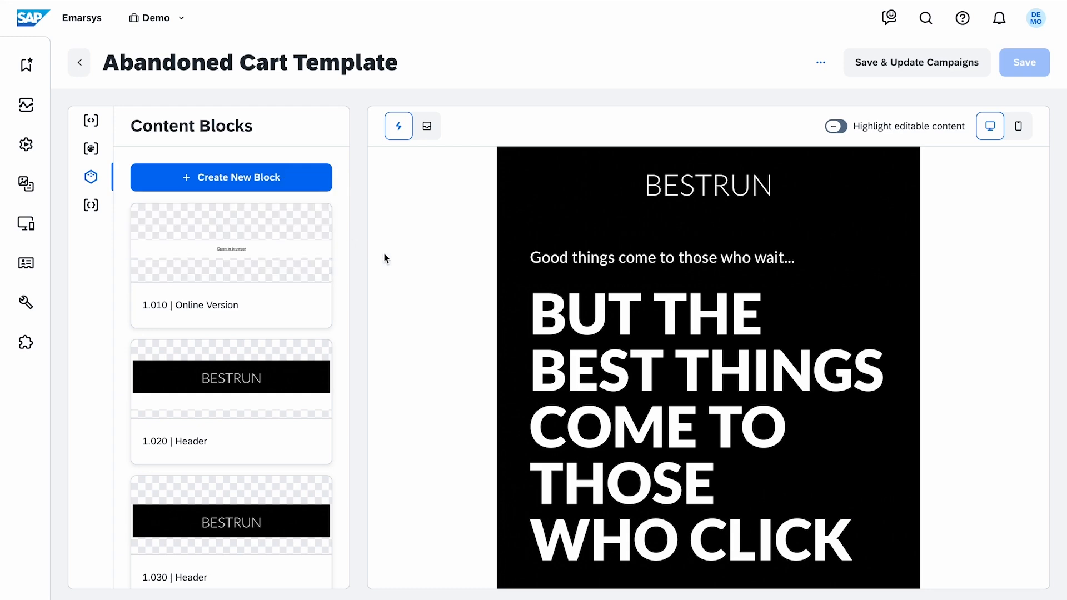
{"action": "mouse_move", "coordinate": [823, 175]}
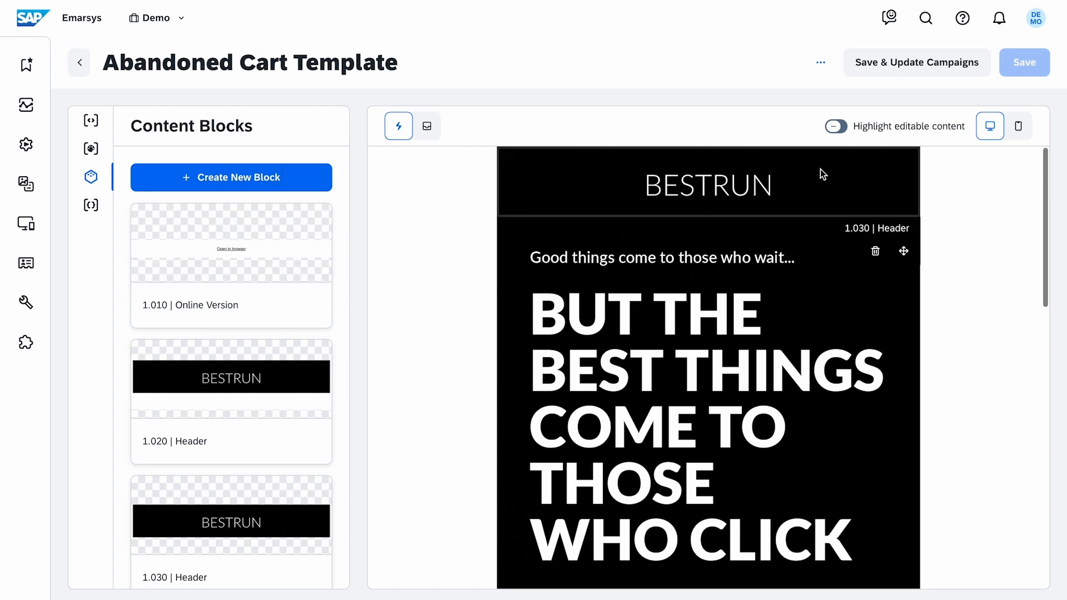
{"action": "scroll", "coordinate": [922, 542], "scroll_direction": "down", "scroll_amount": 10}
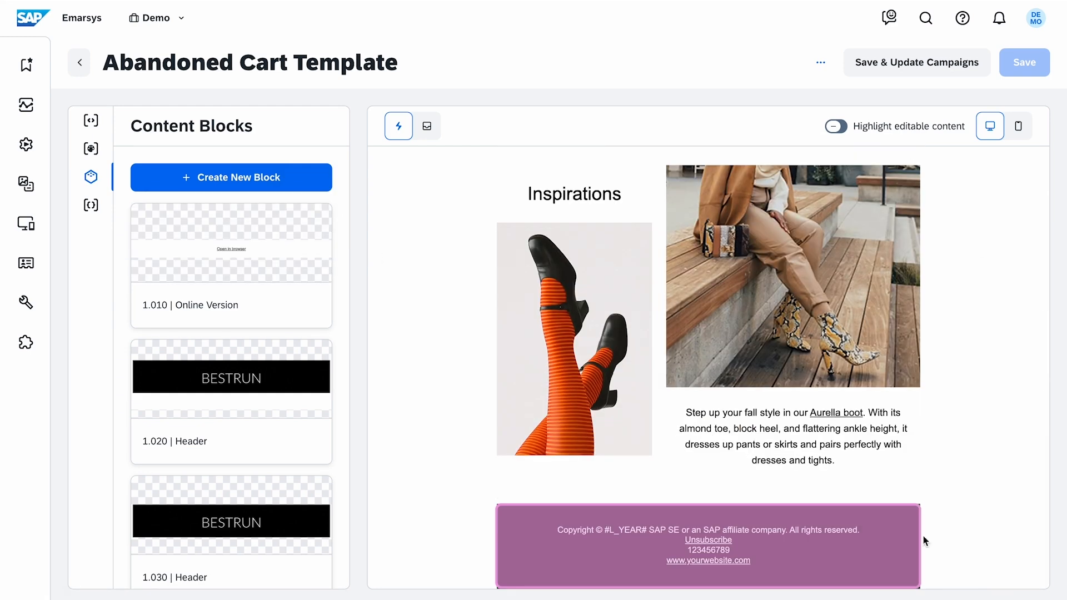
{"action": "scroll", "coordinate": [286, 324], "scroll_direction": "down", "scroll_amount": 10}
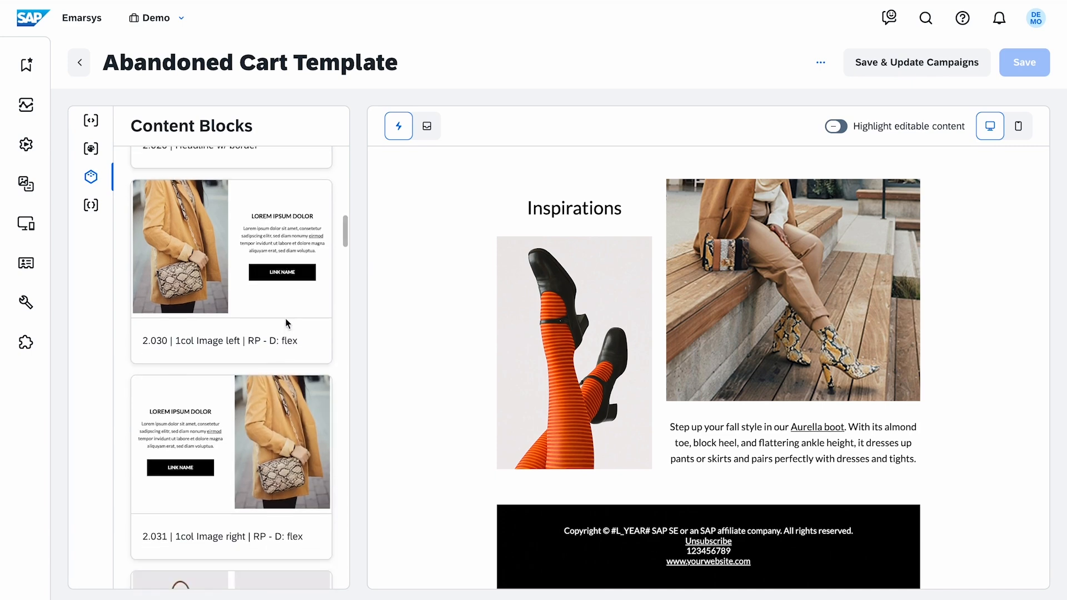
{"action": "left_click", "coordinate": [250, 203]}
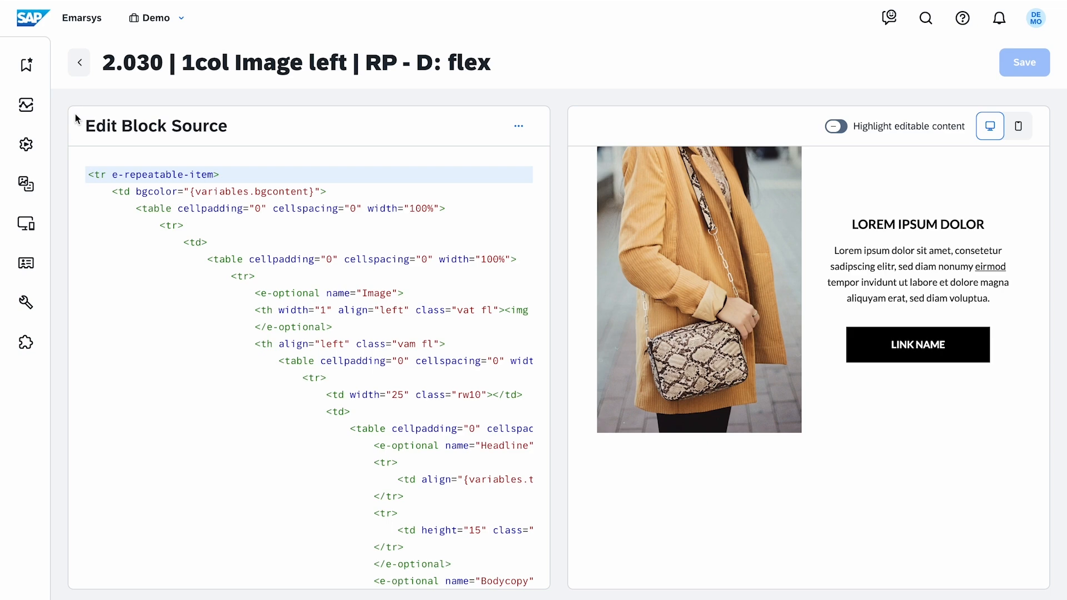
{"action": "left_click", "coordinate": [82, 71]}
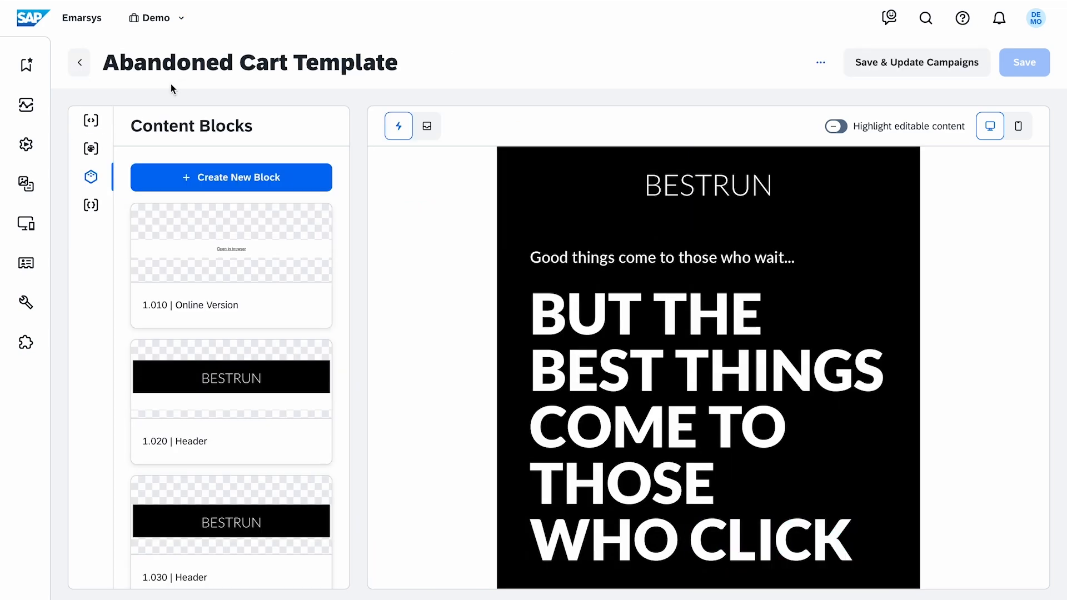
Copy the 4.1col D: 147px - mobile 2col content block
{"action": "scroll", "coordinate": [345, 296], "scroll_direction": "down", "scroll_amount": 15}
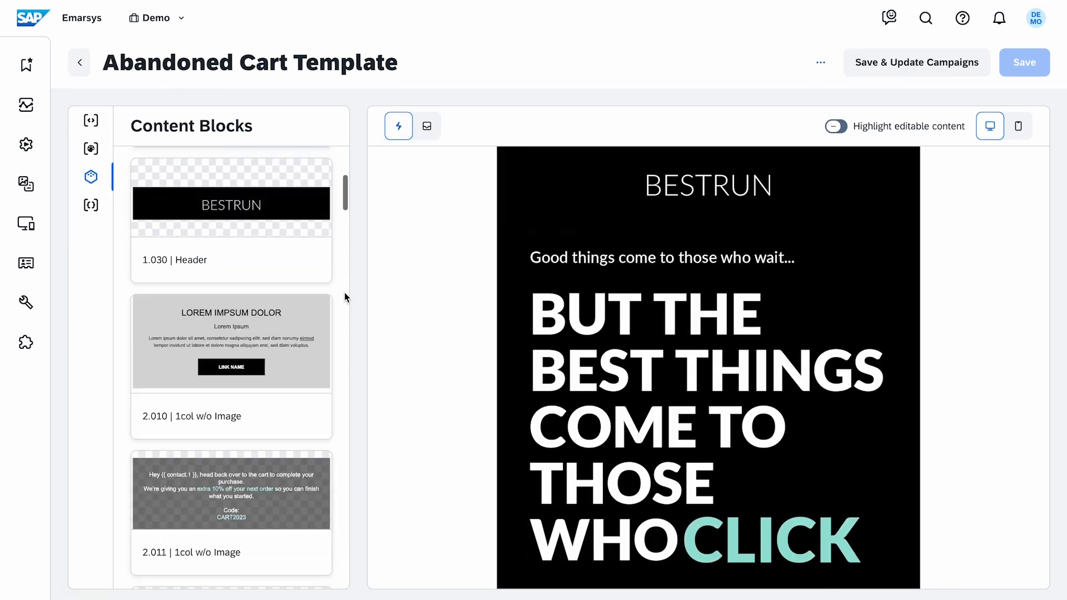
{"action": "scroll", "coordinate": [345, 296], "scroll_direction": "down", "scroll_amount": 20}
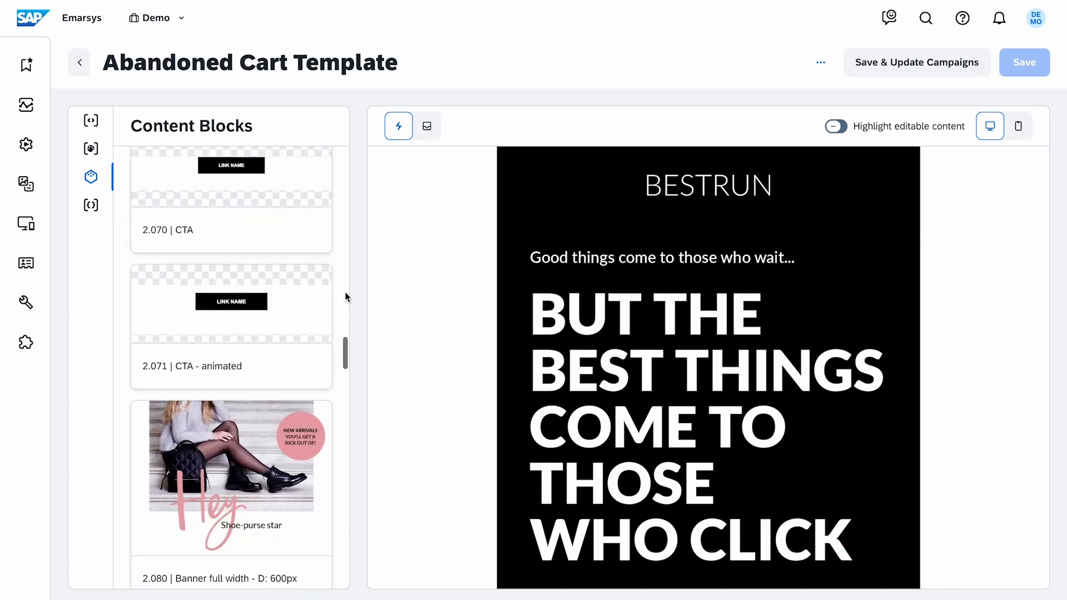
{"action": "scroll", "coordinate": [345, 292], "scroll_direction": "down", "scroll_amount": 20}
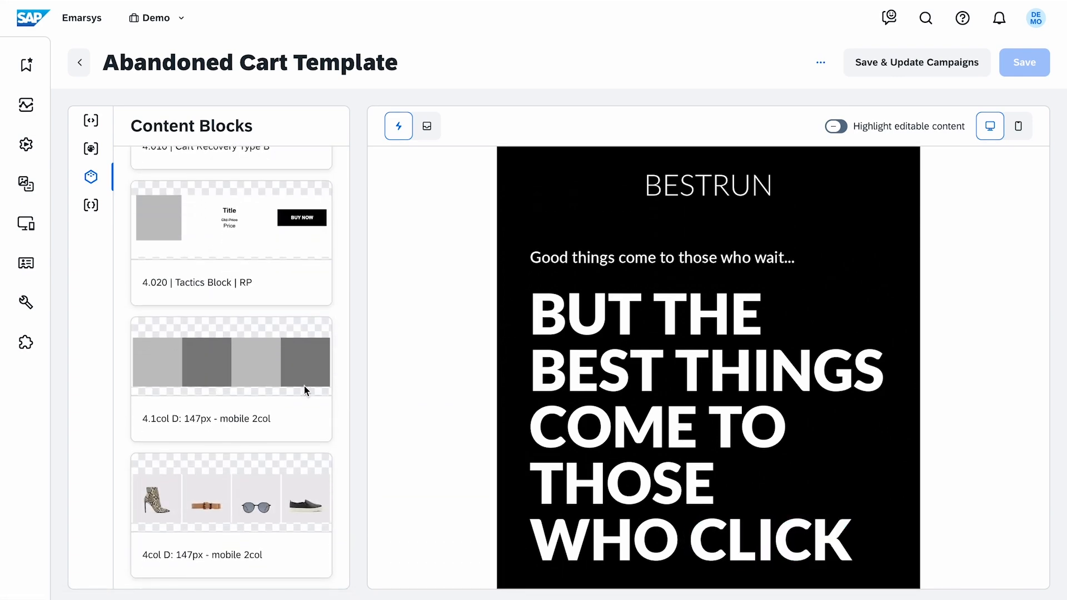
{"action": "mouse_move", "coordinate": [304, 385]}
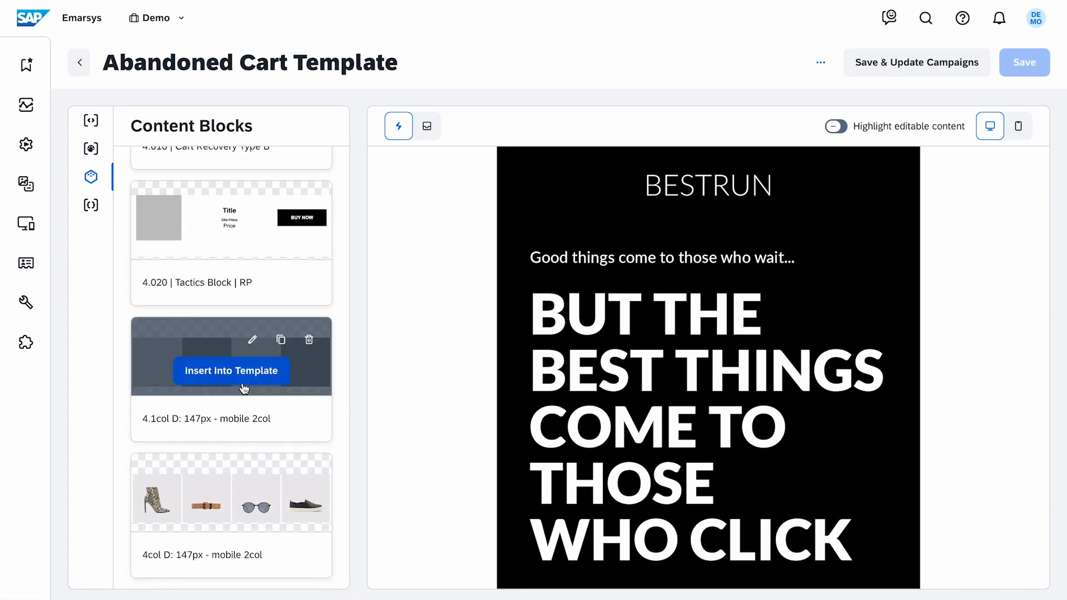
{"action": "left_click", "coordinate": [281, 341]}
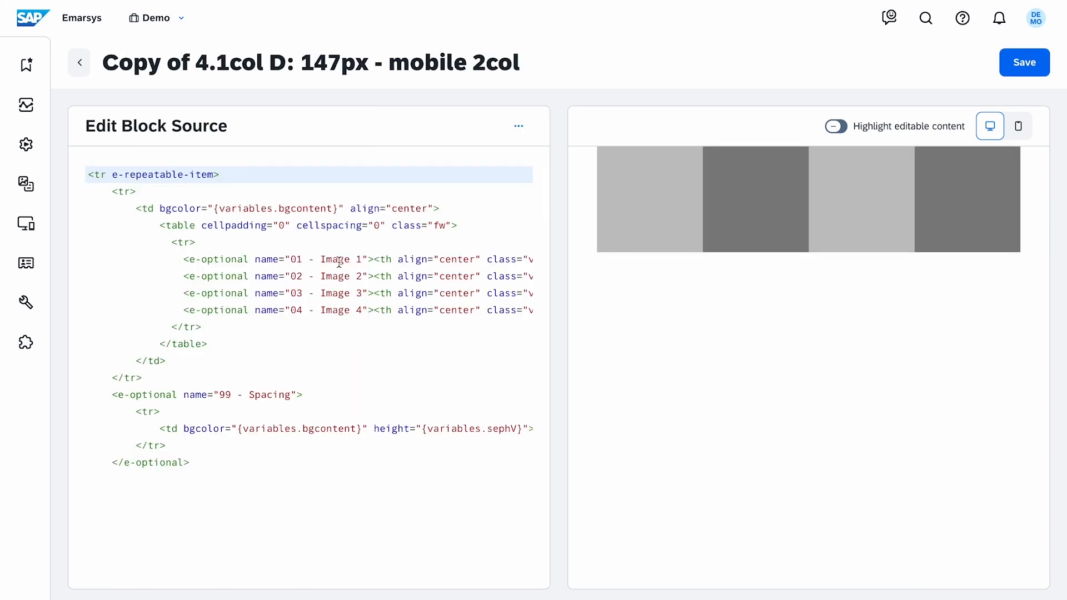
Open the Predict recommendation configuration with the cursor on the blank top line of the copied block's source
{"action": "scroll", "coordinate": [374, 260], "scroll_direction": "right", "scroll_amount": 3}
{"action": "scroll", "coordinate": [375, 261], "scroll_direction": "right", "scroll_amount": 2}
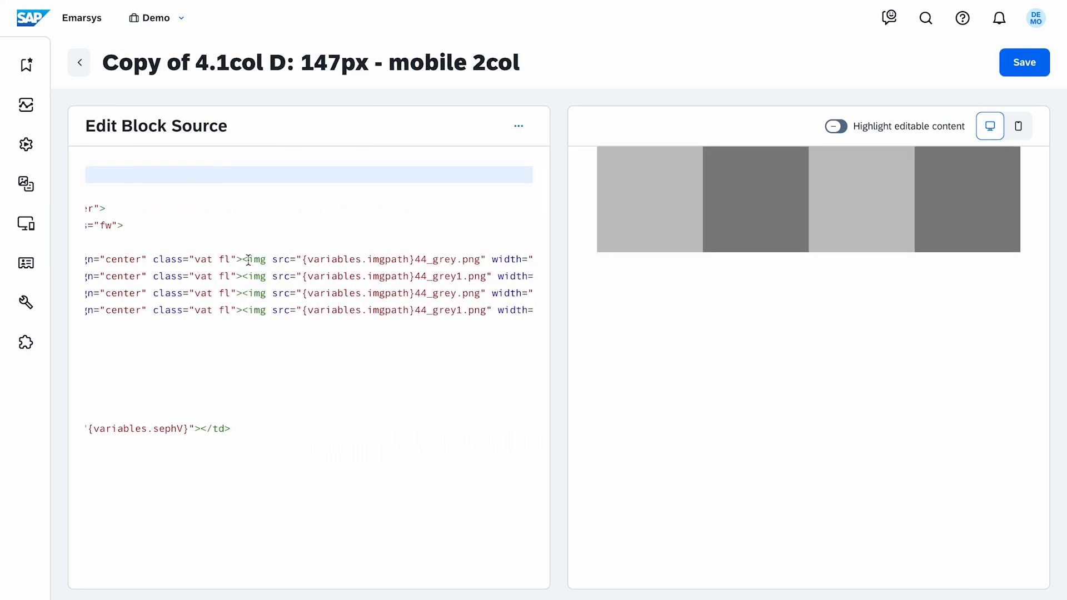
{"action": "left_click_drag", "start_coordinate": [249, 260], "coordinate": [290, 261]}
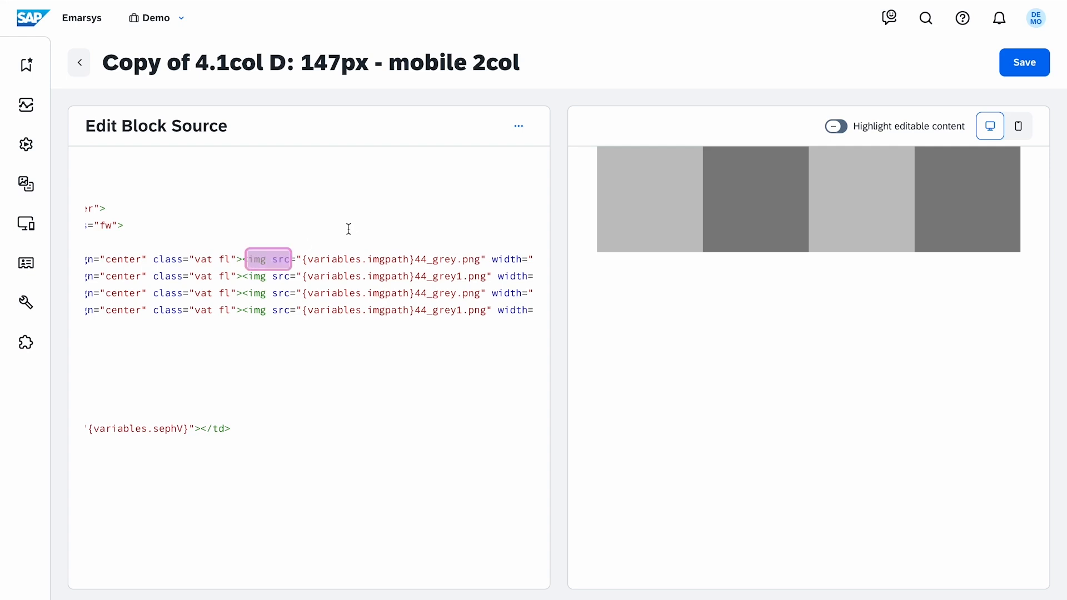
{"action": "left_click_drag", "start_coordinate": [302, 260], "coordinate": [481, 260]}
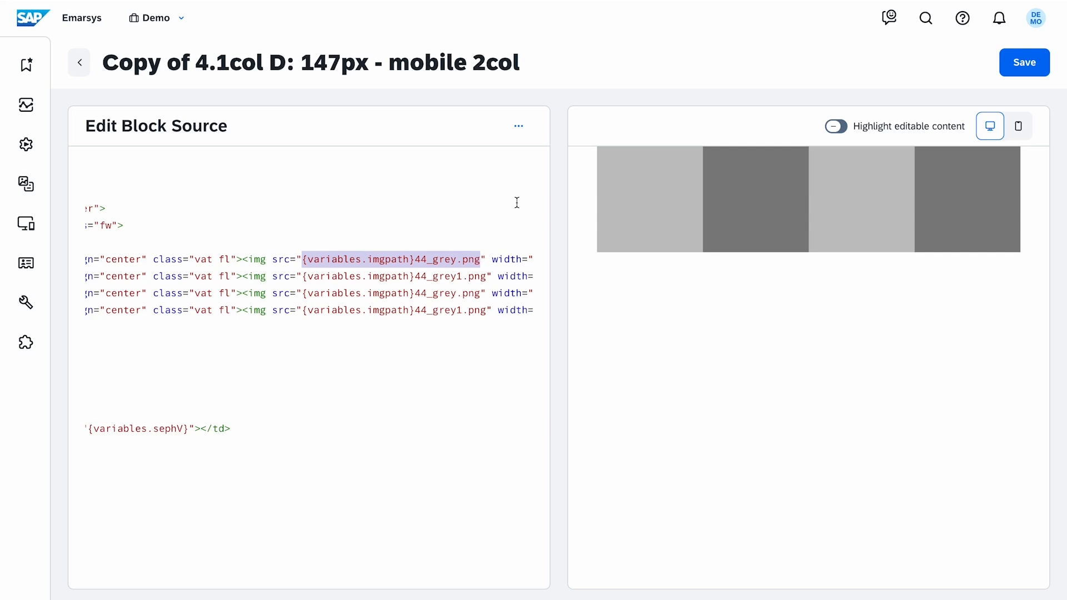
{"action": "scroll", "coordinate": [517, 203], "scroll_direction": "left", "scroll_amount": 6}
{"action": "left_click", "coordinate": [88, 171]}
{"action": "scroll", "coordinate": [87, 167], "scroll_direction": "up", "scroll_amount": 1}
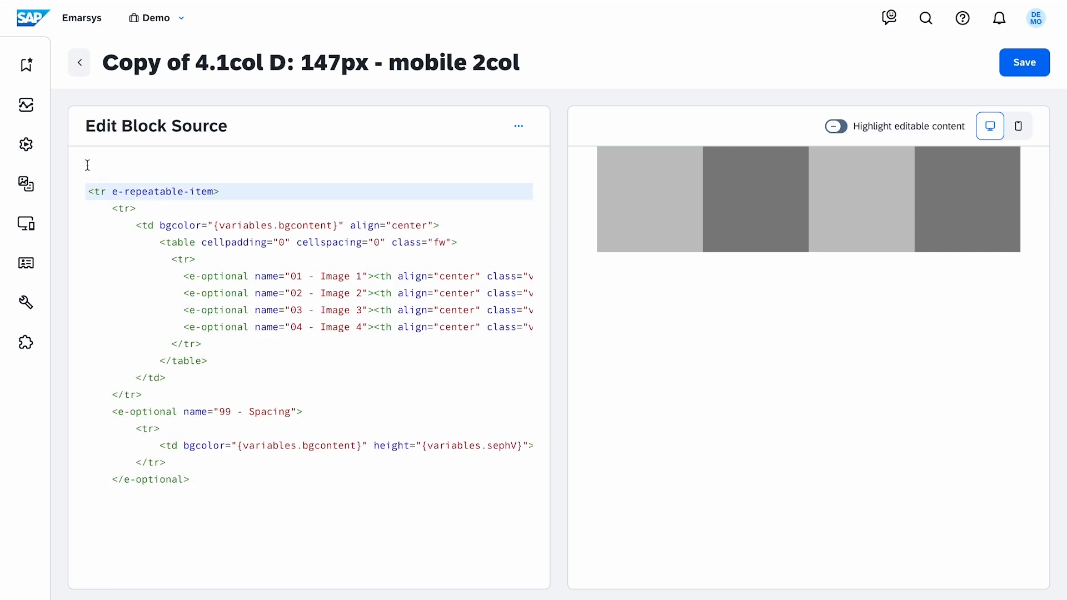
{"action": "left_click", "coordinate": [87, 166]}
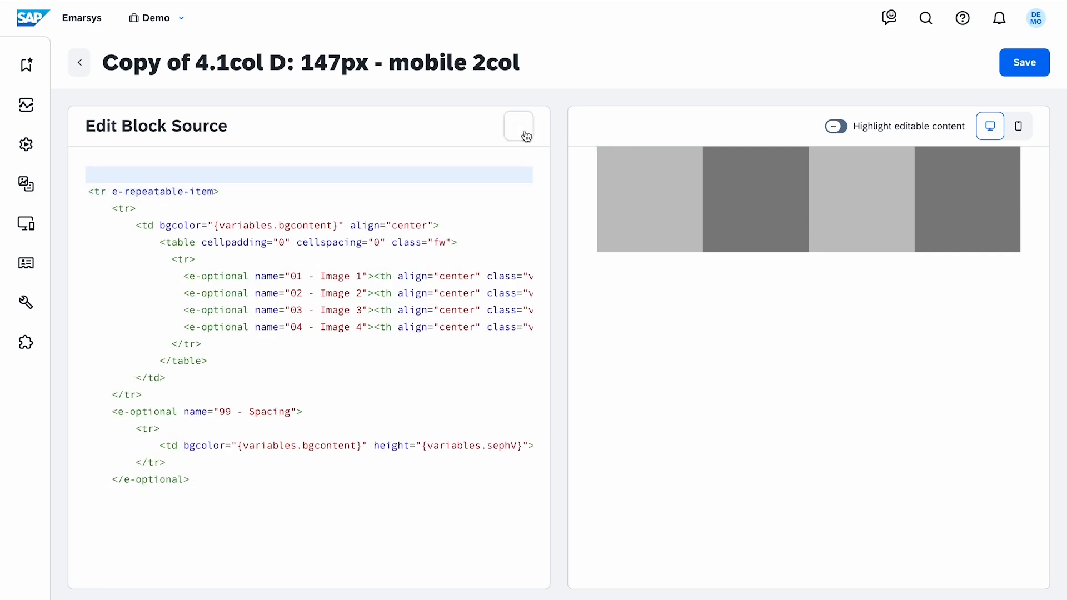
{"action": "left_click", "coordinate": [526, 136]}
{"action": "left_click", "coordinate": [521, 210]}
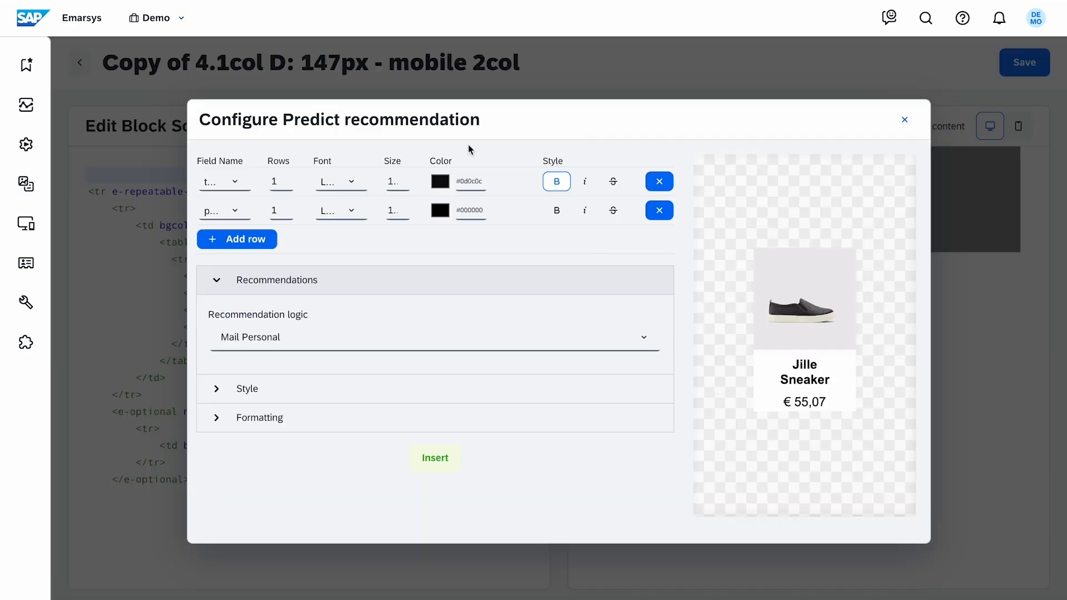
Set the two recommendation rows to the title and price fields and keep the Mail Personal recommendation logic
{"action": "left_click", "coordinate": [242, 186]}
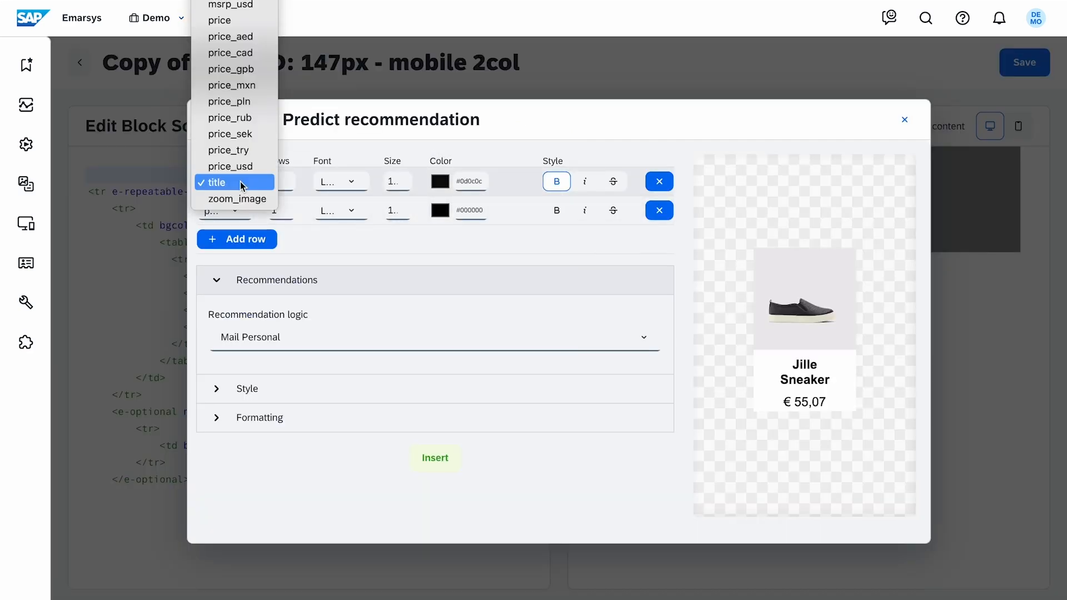
{"action": "left_click", "coordinate": [243, 185]}
{"action": "left_click", "coordinate": [250, 212]}
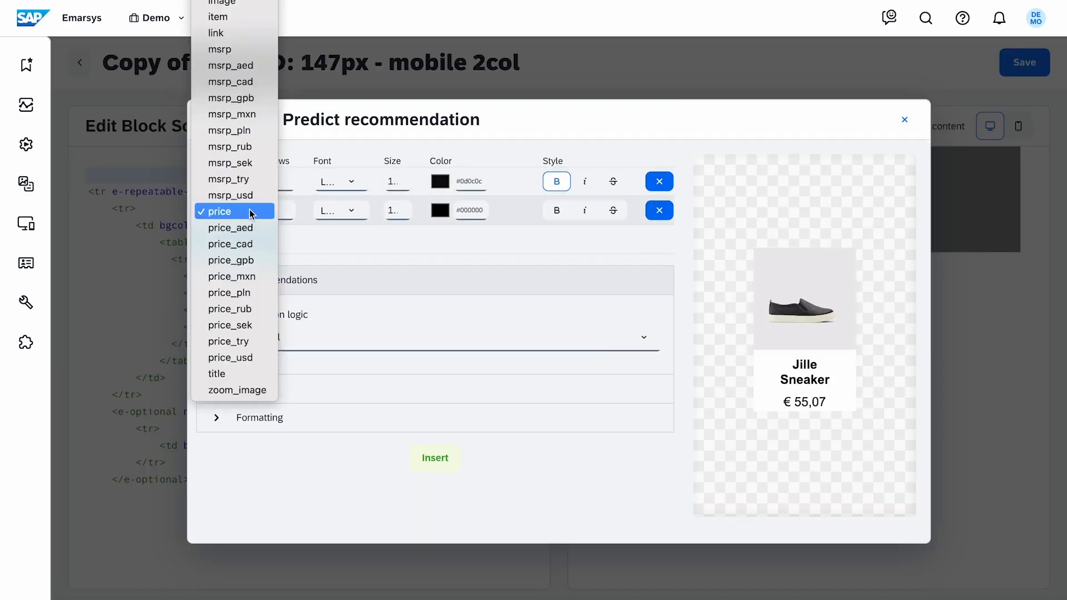
{"action": "left_click", "coordinate": [250, 213]}
{"action": "left_click", "coordinate": [655, 342]}
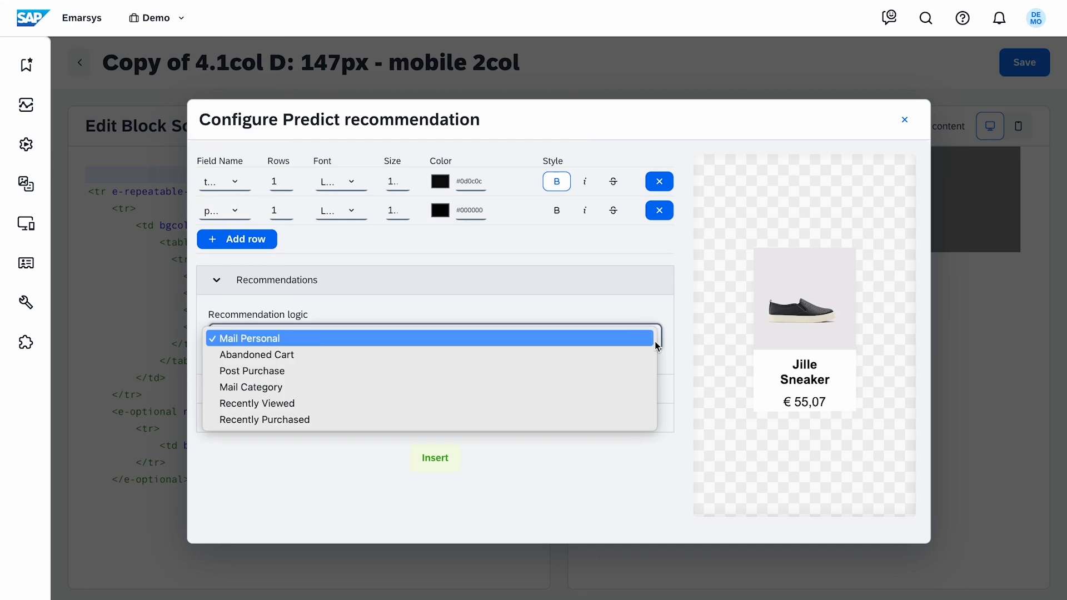
{"action": "left_click", "coordinate": [629, 340]}
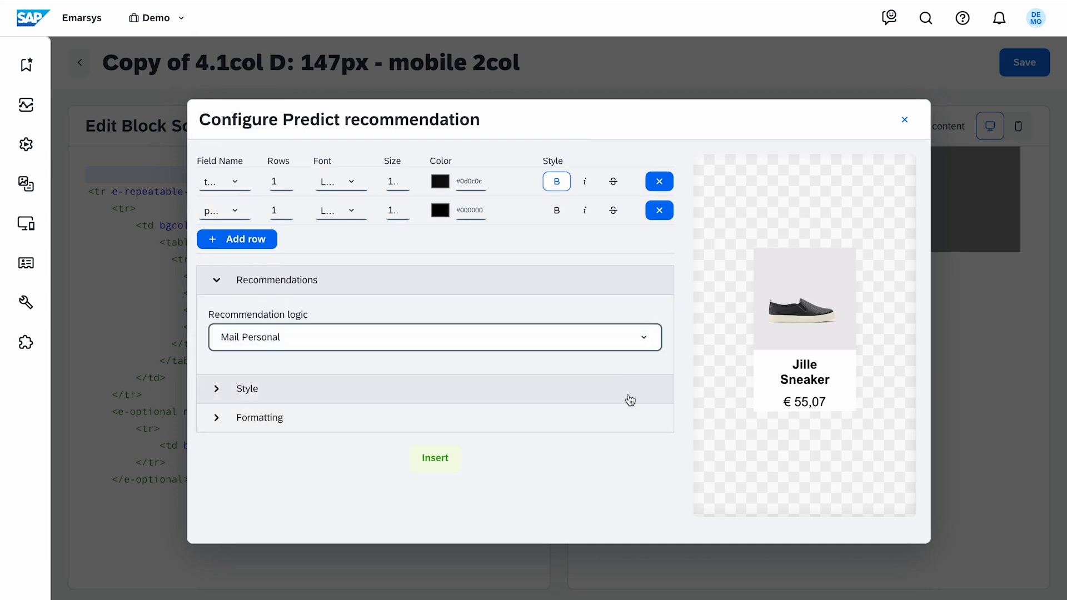
Choose the € 1,234.90 price format and insert the Predict recommendation into the block source
{"action": "left_click", "coordinate": [630, 400]}
{"action": "scroll", "coordinate": [660, 369], "scroll_direction": "down", "scroll_amount": 3}
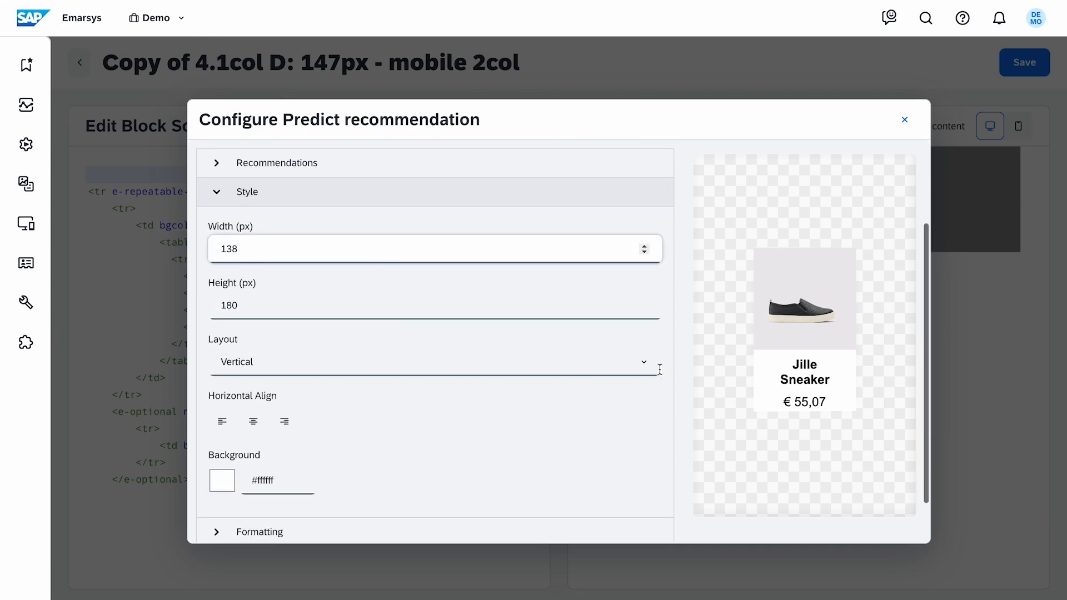
{"action": "left_click", "coordinate": [428, 477]}
{"action": "left_click", "coordinate": [412, 342]}
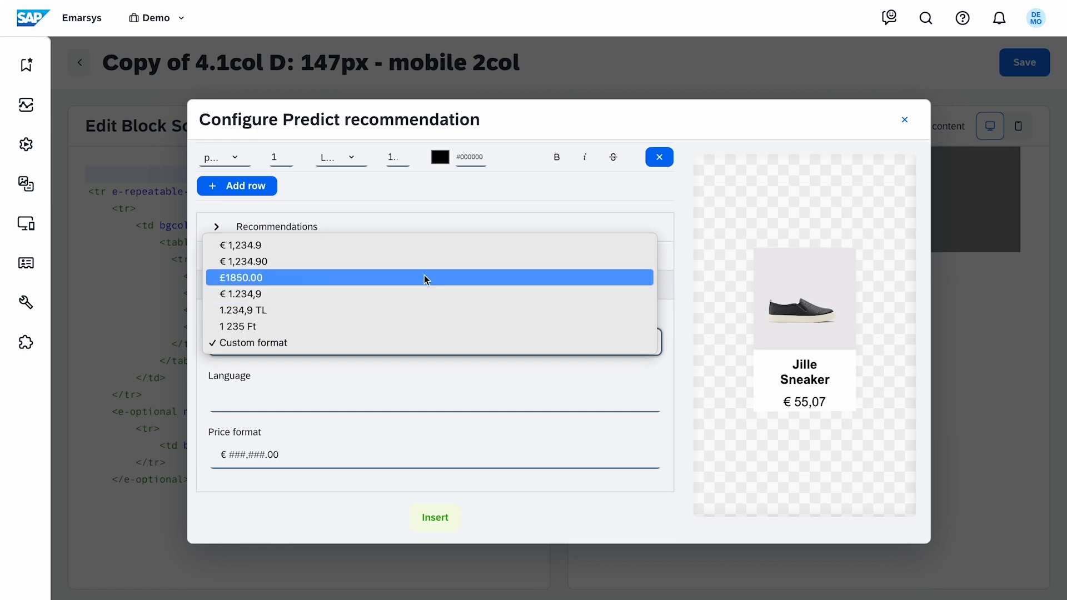
{"action": "left_click", "coordinate": [425, 259]}
{"action": "left_click", "coordinate": [453, 525]}
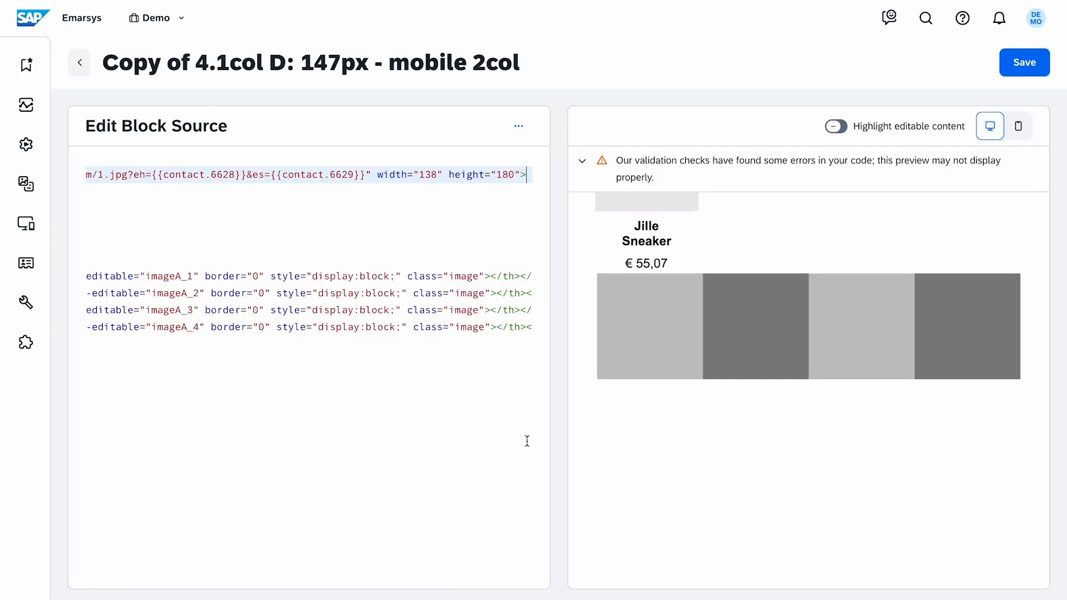
Replace the src of all four placeholder images with the inserted recommendation image URL
{"action": "left_click_drag", "start_coordinate": [489, 173], "coordinate": [403, 178]}
{"action": "left_click_drag", "start_coordinate": [265, 277], "coordinate": [445, 278]}
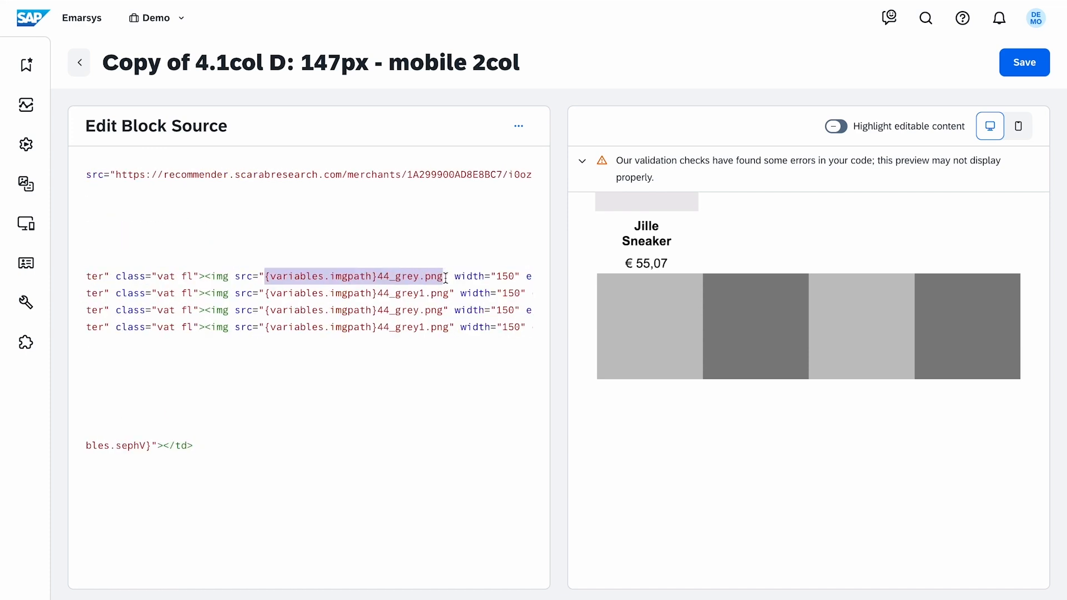
{"action": "key", "text": "ctrl+v"}
{"action": "left_click_drag", "start_coordinate": [233, 294], "coordinate": [415, 293]}
{"action": "key", "text": "ctrl+v"}
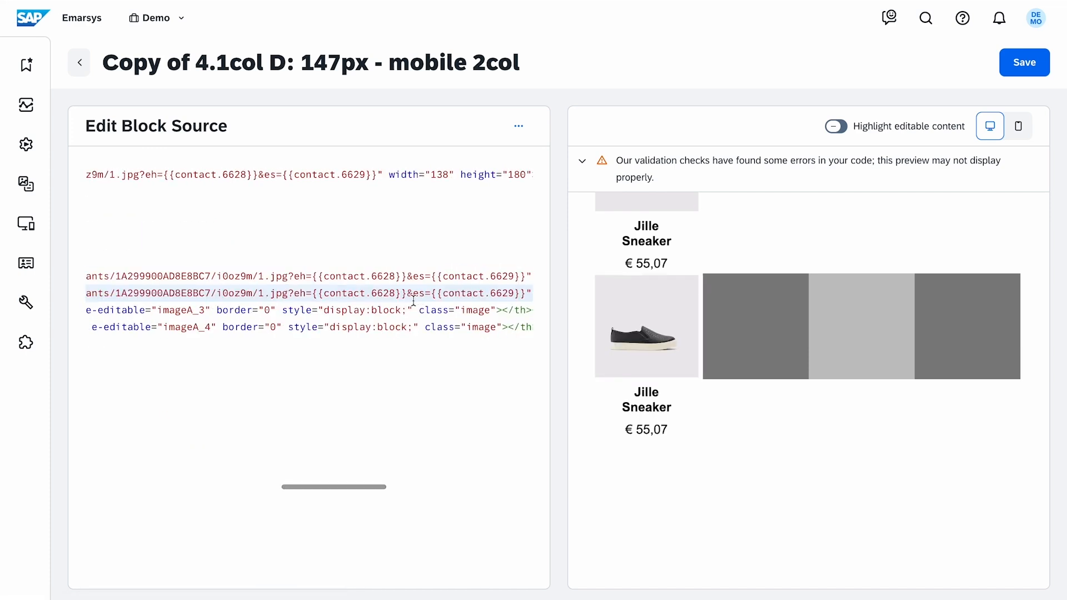
{"action": "left_click_drag", "start_coordinate": [165, 310], "coordinate": [349, 310]}
{"action": "key", "text": "ctrl+v"}
{"action": "left_click_drag", "start_coordinate": [208, 327], "coordinate": [391, 327]}
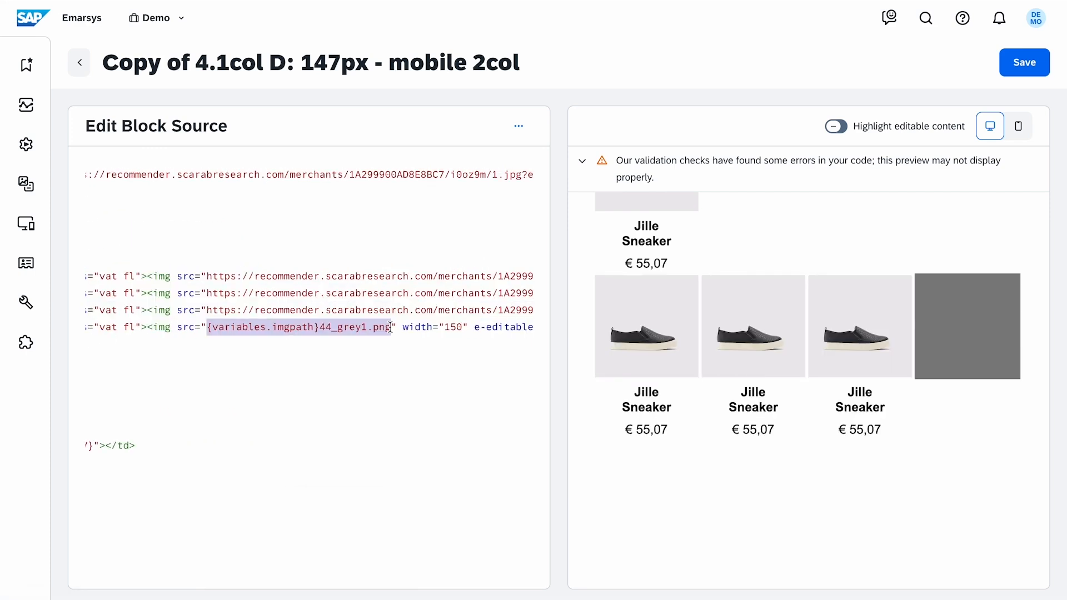
{"action": "key", "text": "ctrl+v"}
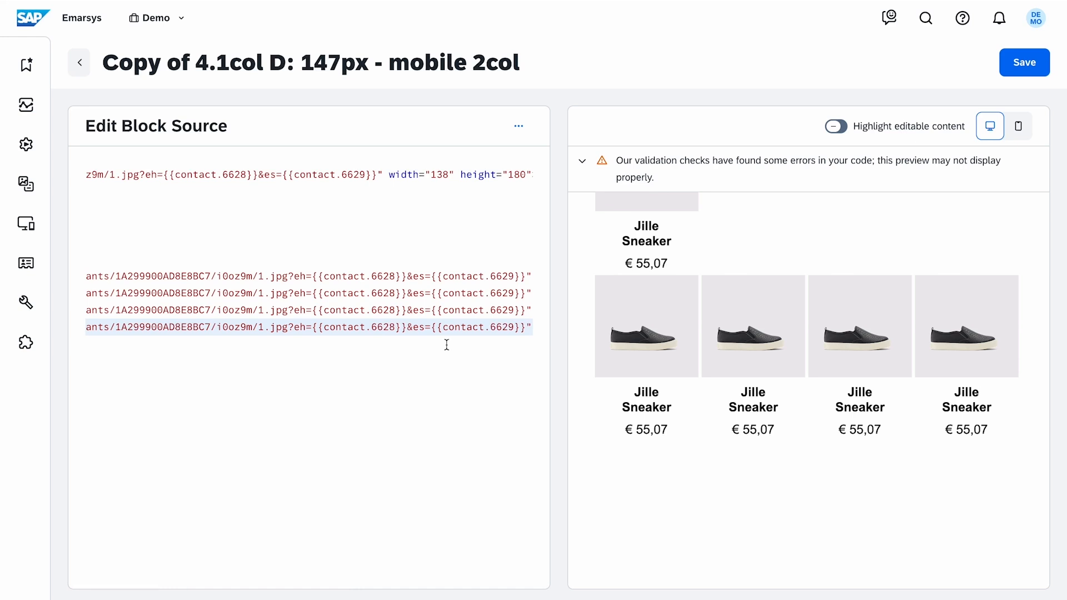
Change the recommendation index in the second, third and fourth image URLs to 2, 3 and 4
{"action": "left_click", "coordinate": [256, 293]}
{"action": "type", "text": "2"}
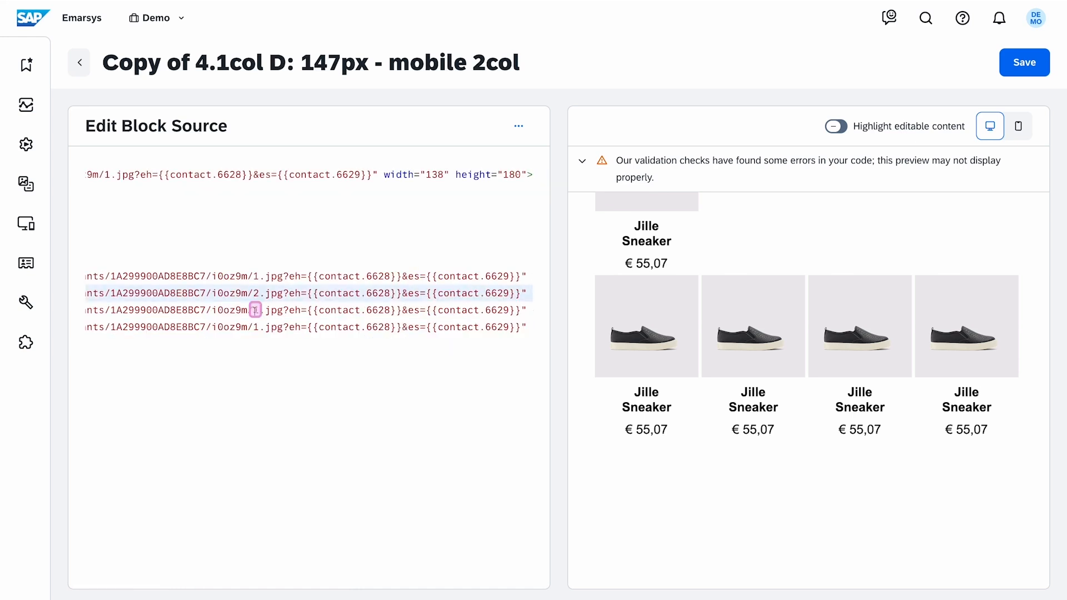
{"action": "double_click", "coordinate": [256, 310]}
{"action": "type", "text": "3"}
{"action": "double_click", "coordinate": [255, 327]}
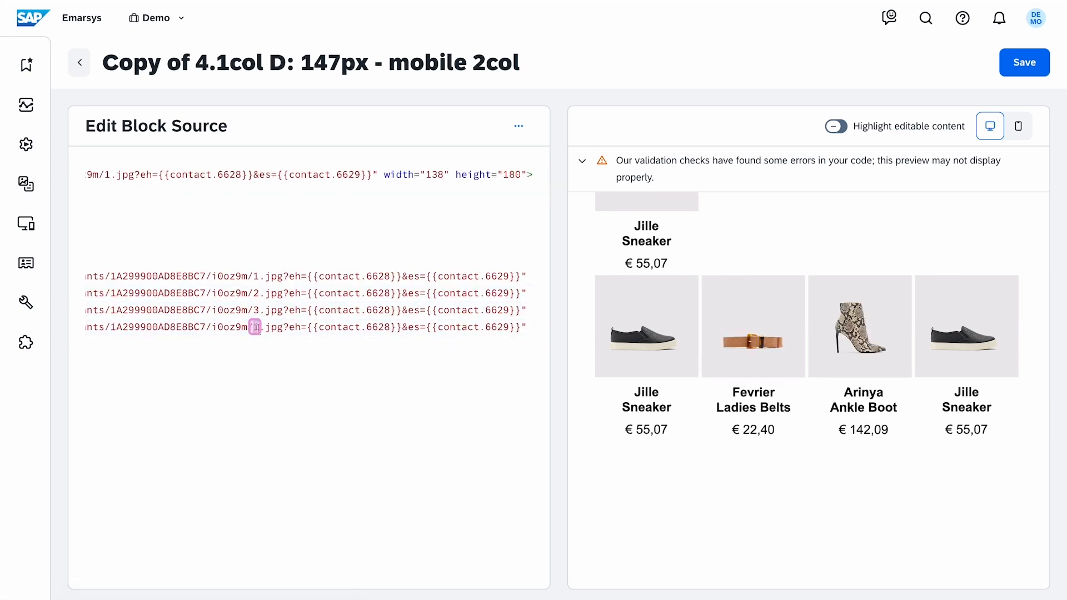
{"action": "type", "text": "4"}
{"action": "left_click", "coordinate": [287, 396]}
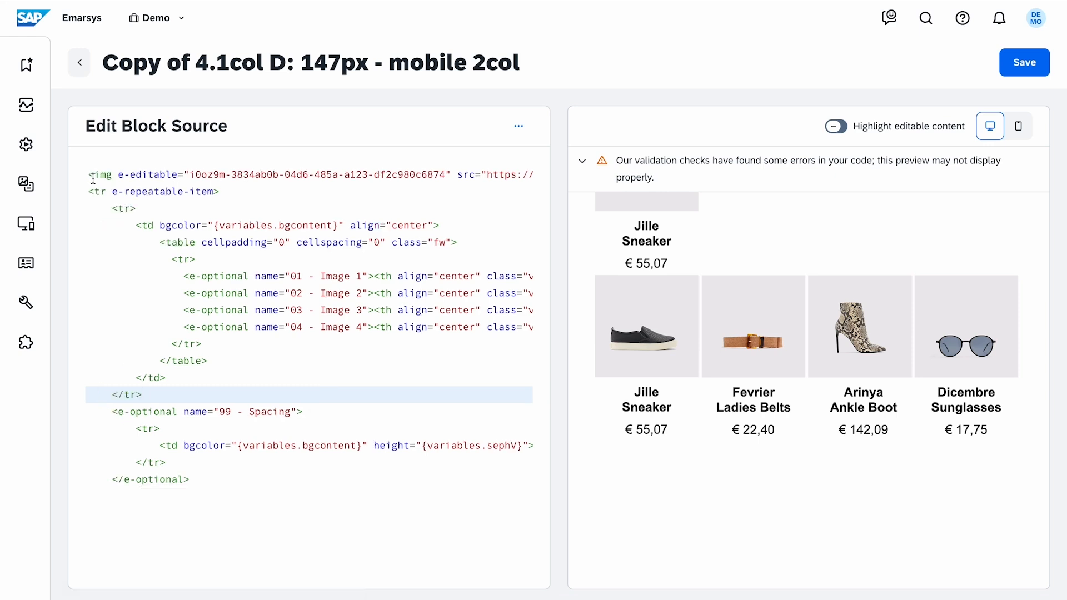
Delete the originally inserted recommendation line from the top of the block source
{"action": "left_click", "coordinate": [319, 158]}
{"action": "left_click_drag", "start_coordinate": [320, 161], "coordinate": [536, 174]}
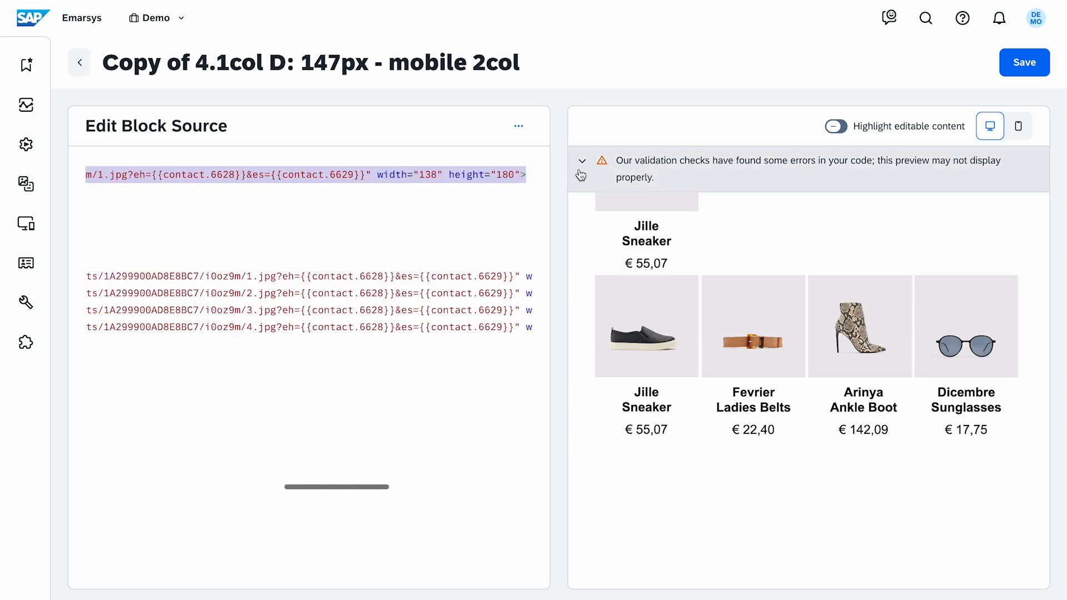
{"action": "key", "text": "BackSpace"}
{"action": "key", "text": "BackSpace"}
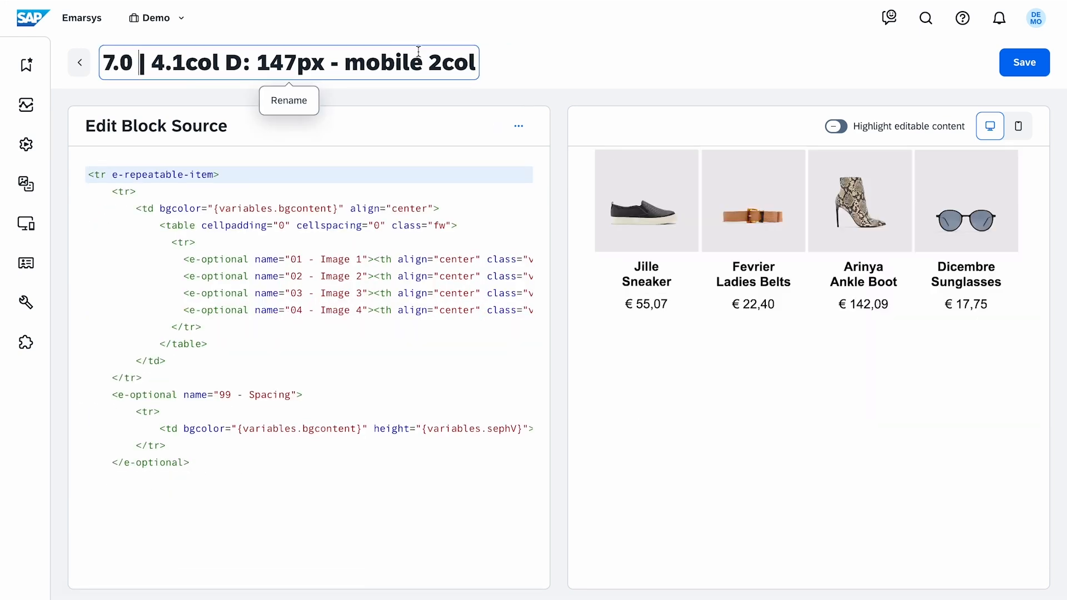
Save the block renamed 7.0 | 4.1col D: 147px - mobile 2col and return to the template
{"action": "left_click", "coordinate": [531, 75]}
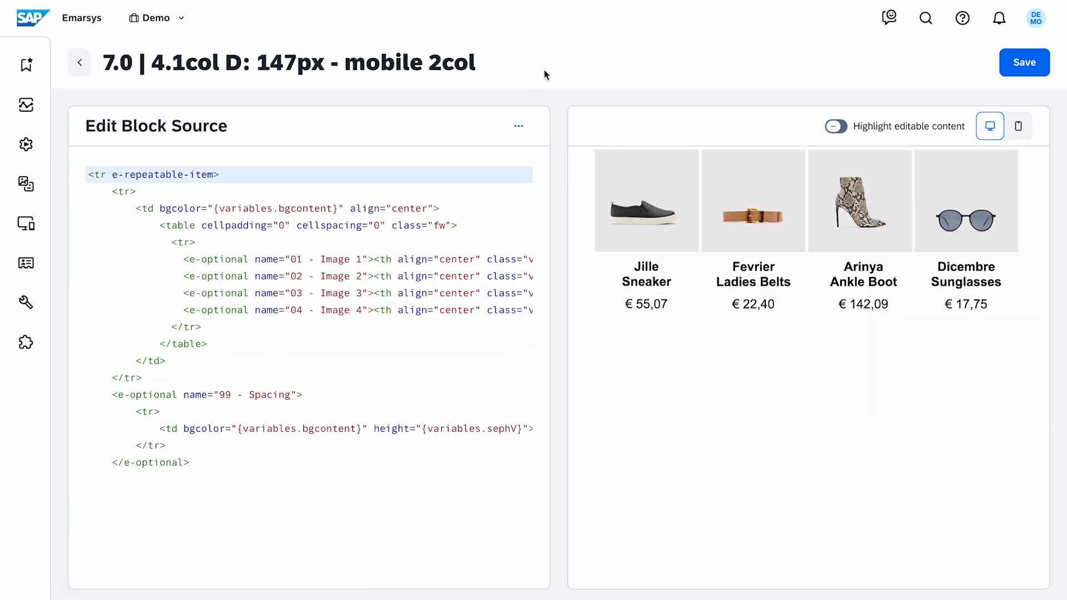
{"action": "left_click", "coordinate": [1006, 66]}
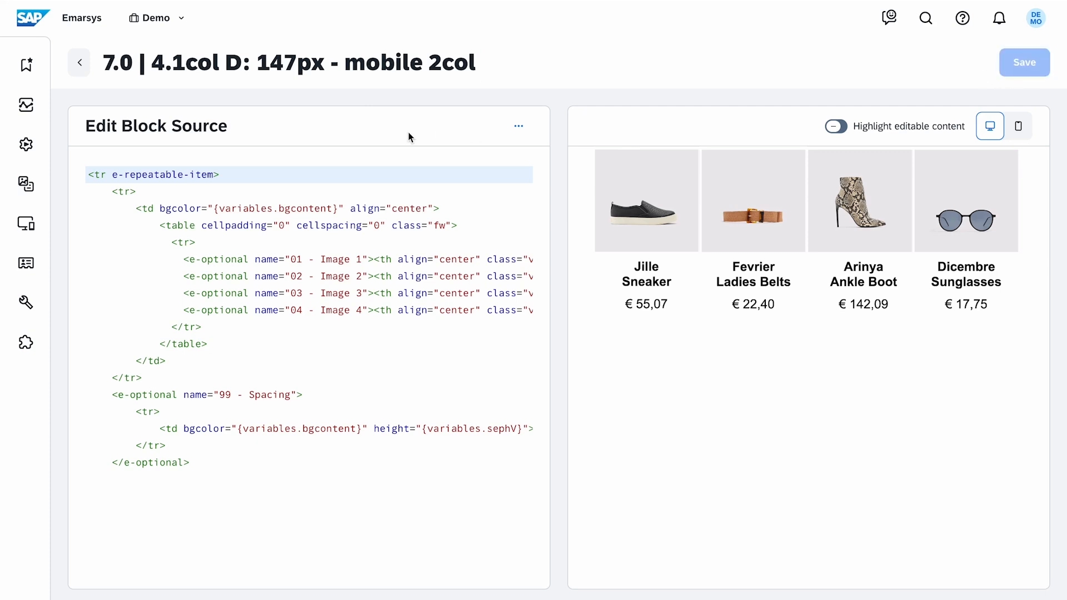
{"action": "left_click", "coordinate": [80, 69]}
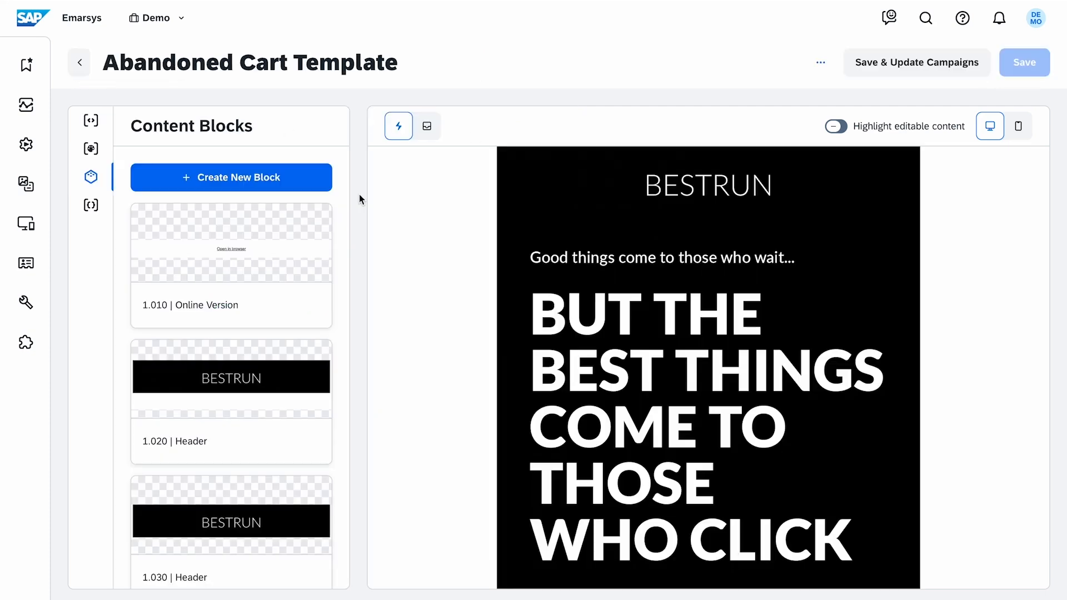
Set the ff text font variable's default to Lato, Arial, Helvetica, sans-serif
{"action": "left_click", "coordinate": [102, 219]}
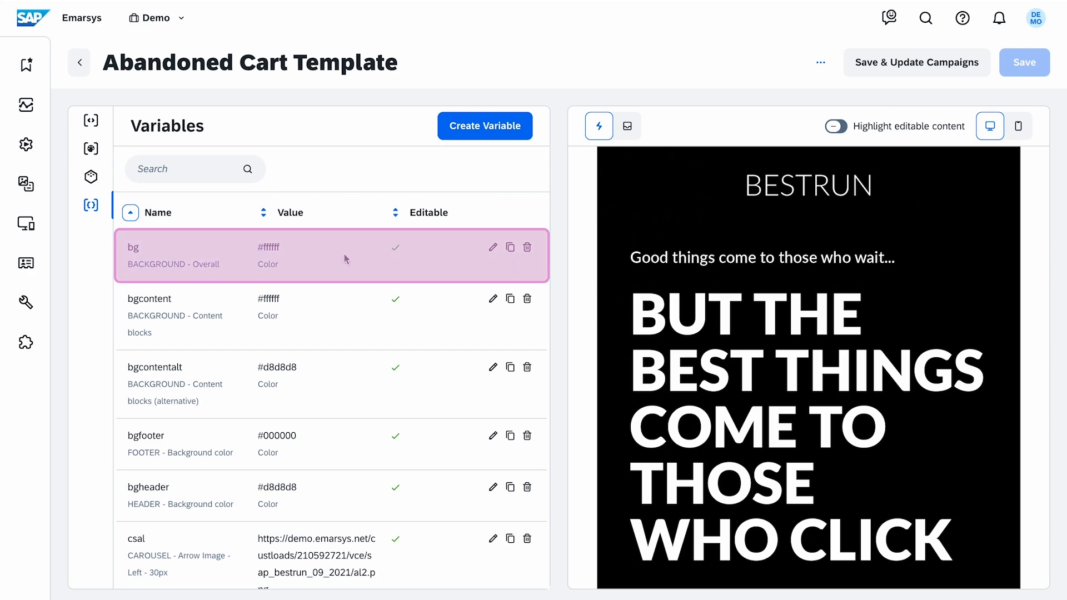
{"action": "scroll", "coordinate": [404, 427], "scroll_direction": "down", "scroll_amount": 10}
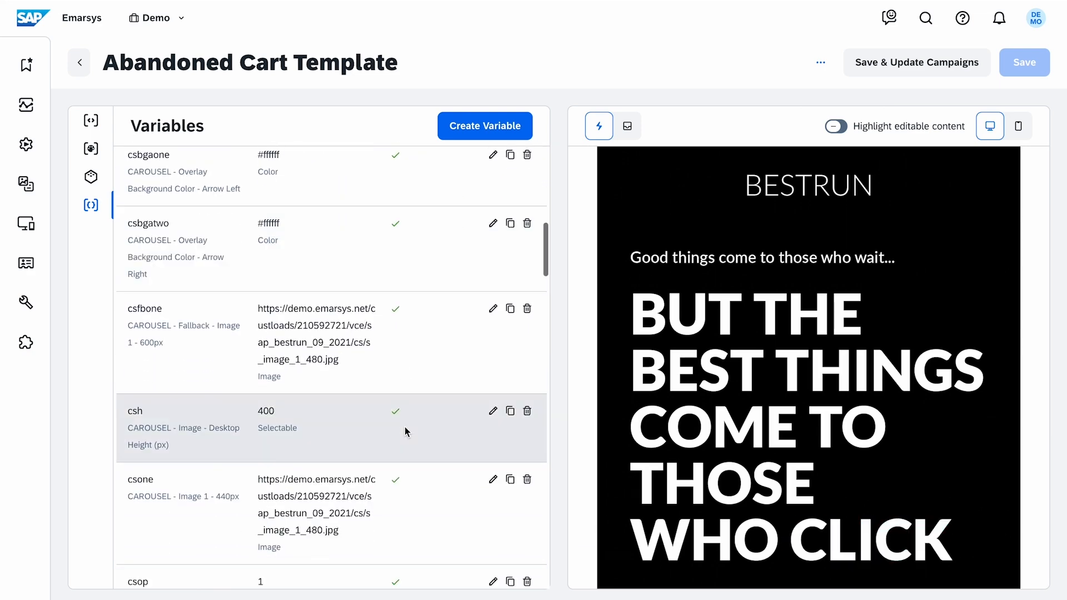
{"action": "scroll", "coordinate": [406, 425], "scroll_direction": "down", "scroll_amount": 8}
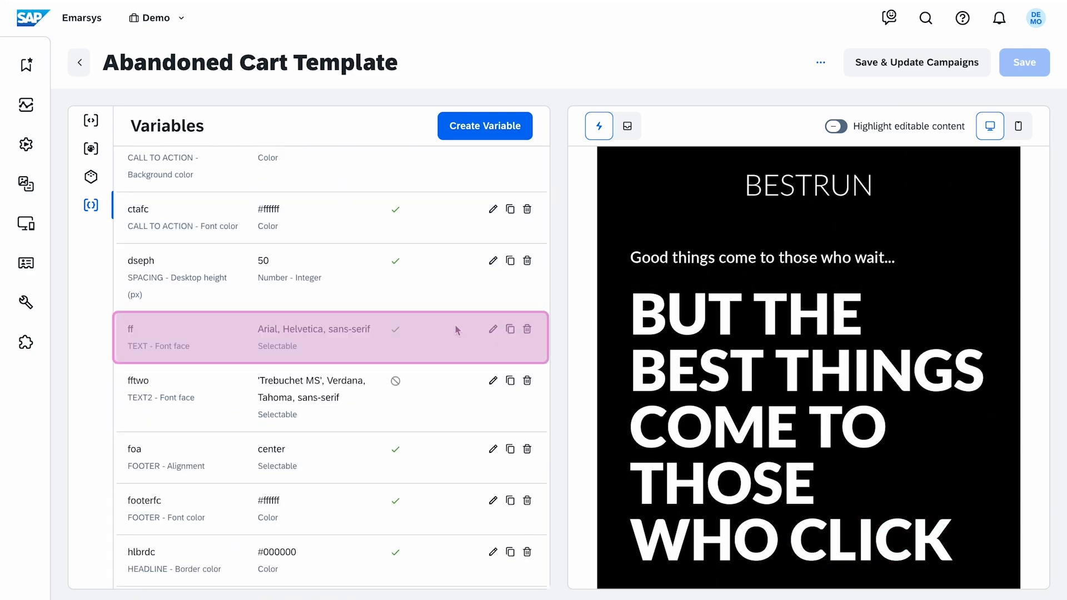
{"action": "left_click", "coordinate": [493, 329]}
{"action": "scroll", "coordinate": [389, 400], "scroll_direction": "down", "scroll_amount": 4}
{"action": "left_click", "coordinate": [368, 413]}
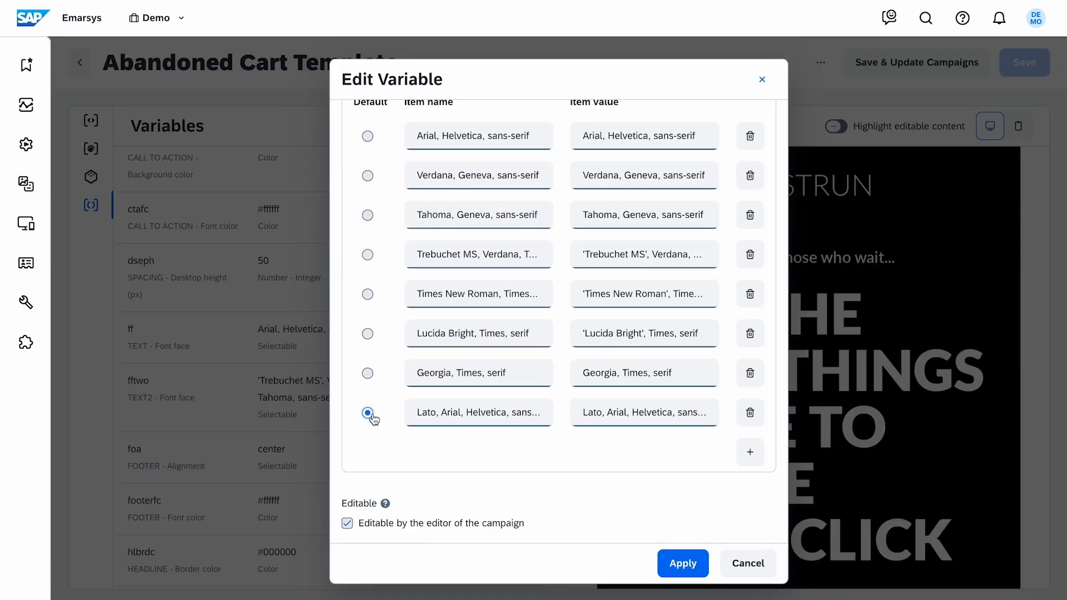
{"action": "left_click", "coordinate": [683, 563]}
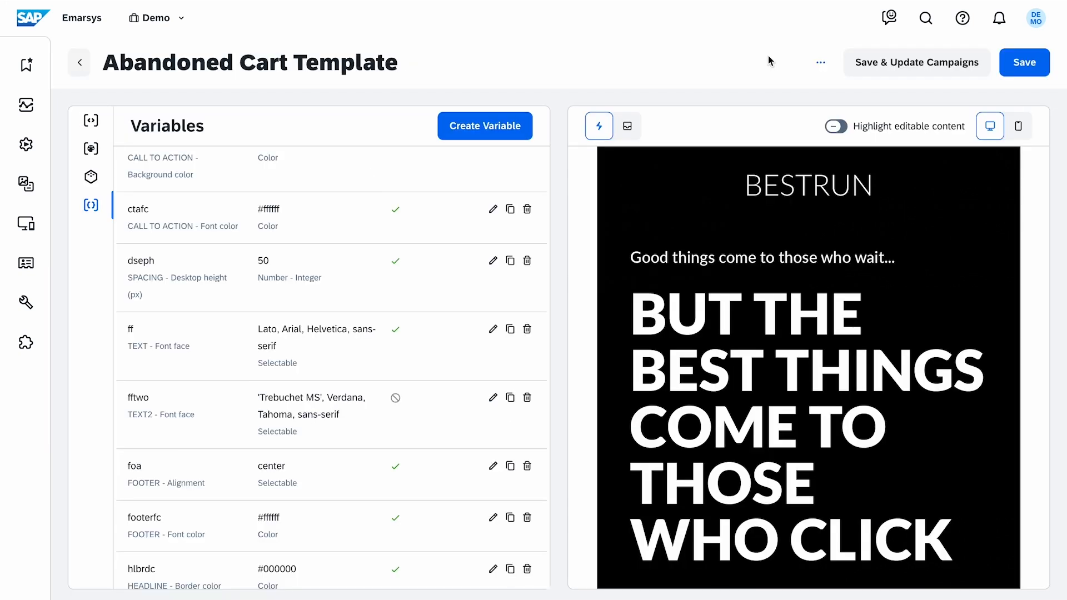
Save the template, tick the listed campaign in the campaign update dialog, and close the dialog
{"action": "left_click", "coordinate": [877, 62]}
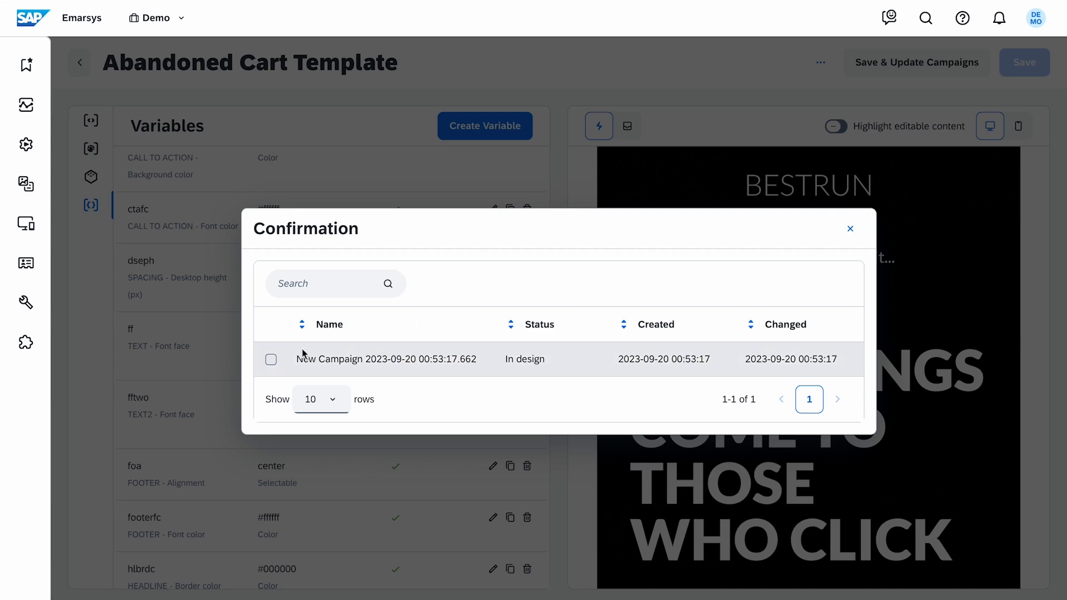
{"action": "left_click", "coordinate": [270, 358]}
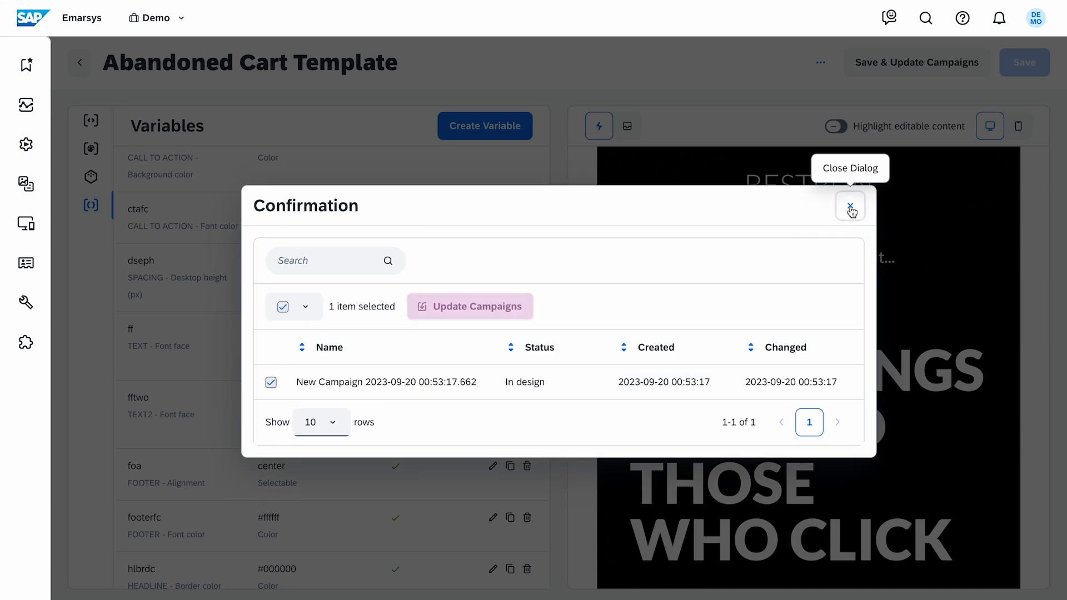
{"action": "left_click", "coordinate": [851, 207]}
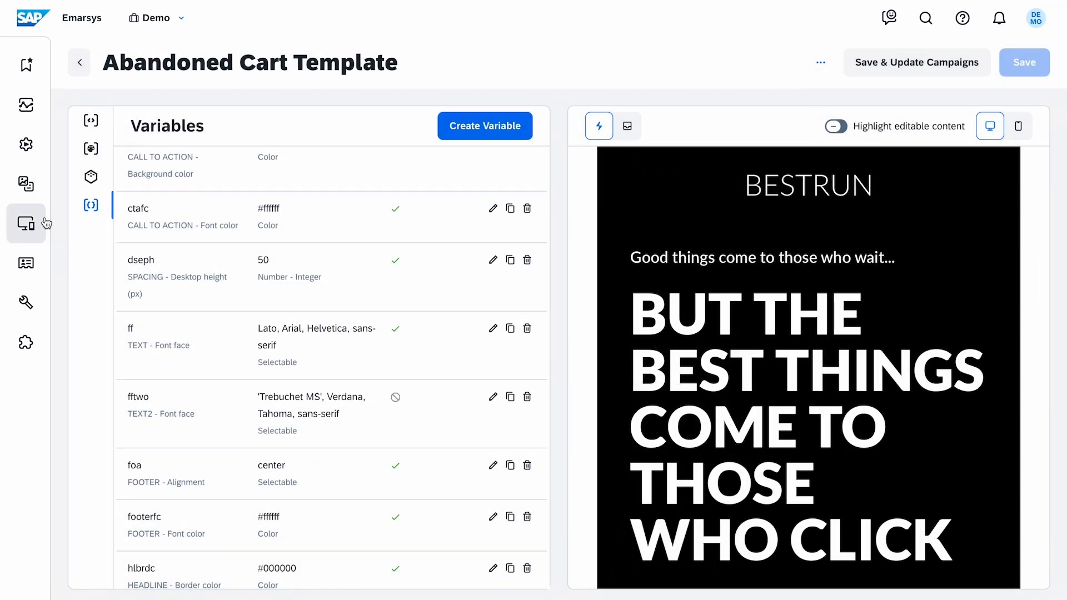
Start creating a new block-based triggered email mail stream
{"action": "left_click", "coordinate": [135, 241]}
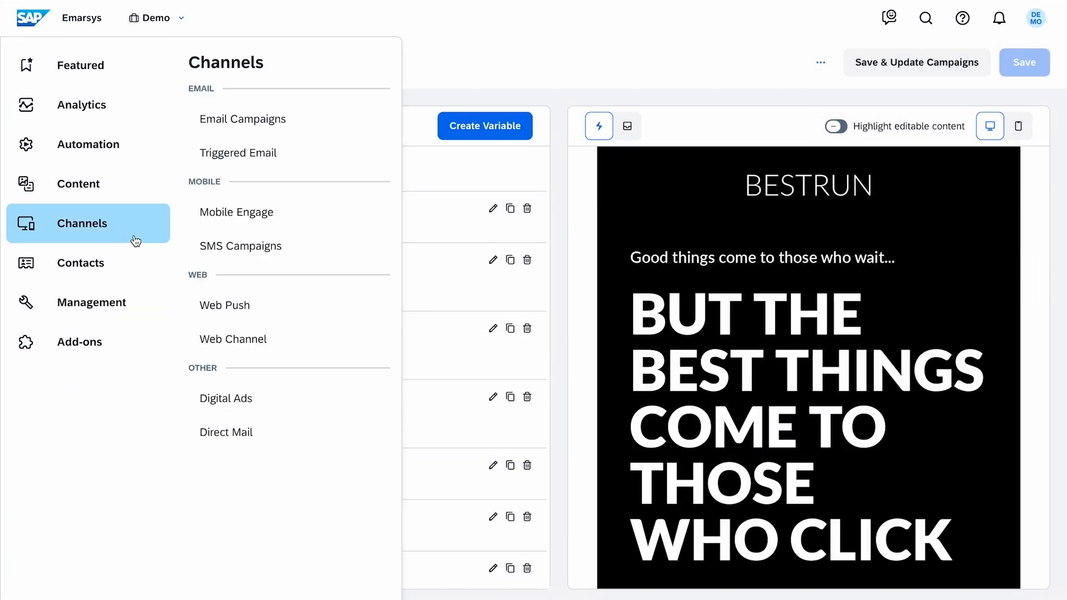
{"action": "left_click", "coordinate": [347, 160]}
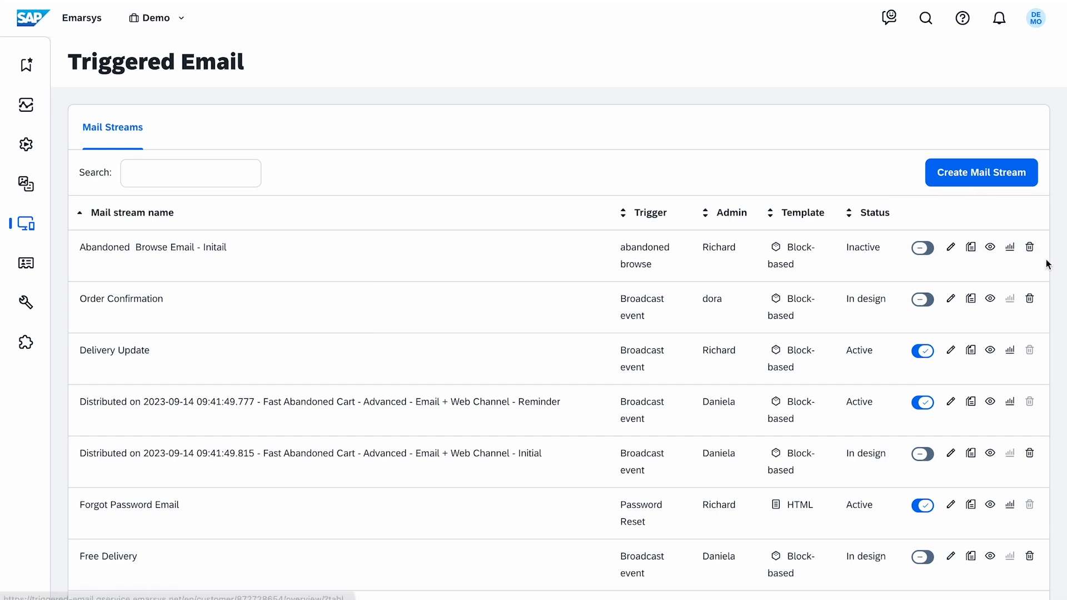
{"action": "left_click", "coordinate": [1024, 183]}
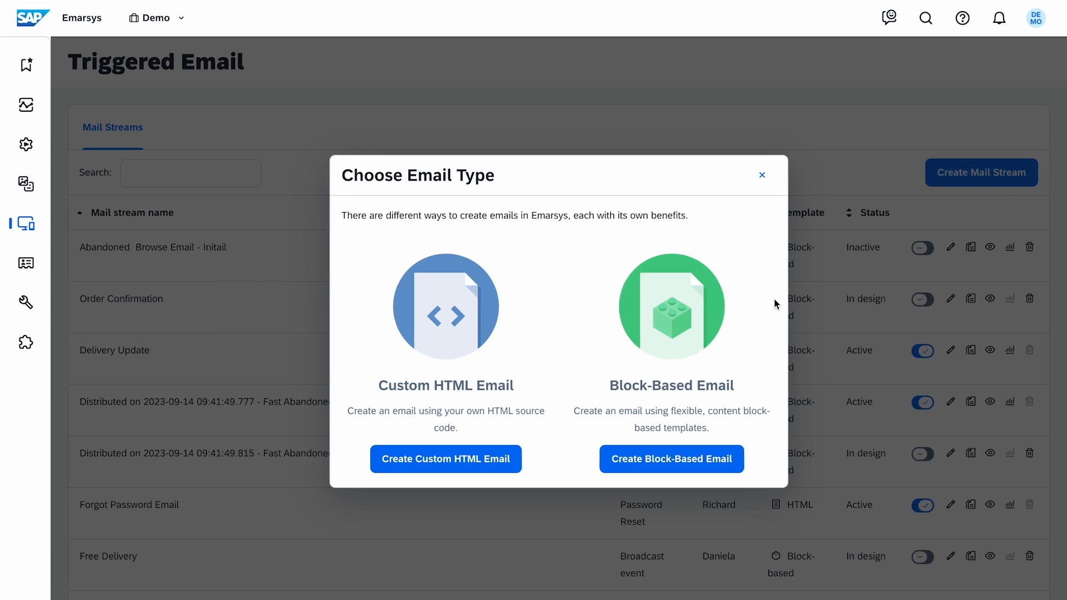
{"action": "left_click", "coordinate": [744, 473]}
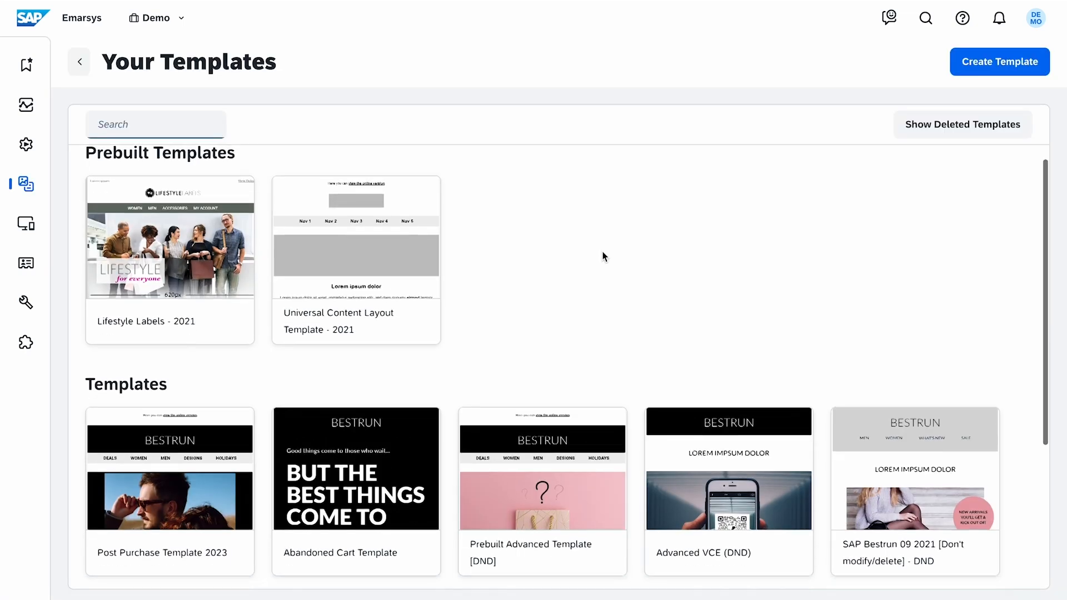
Choose the Abandoned Cart Template for the new triggered email
{"action": "scroll", "coordinate": [603, 255], "scroll_direction": "down", "scroll_amount": 1}
{"action": "mouse_move", "coordinate": [390, 402]}
{"action": "left_click", "coordinate": [402, 456]}
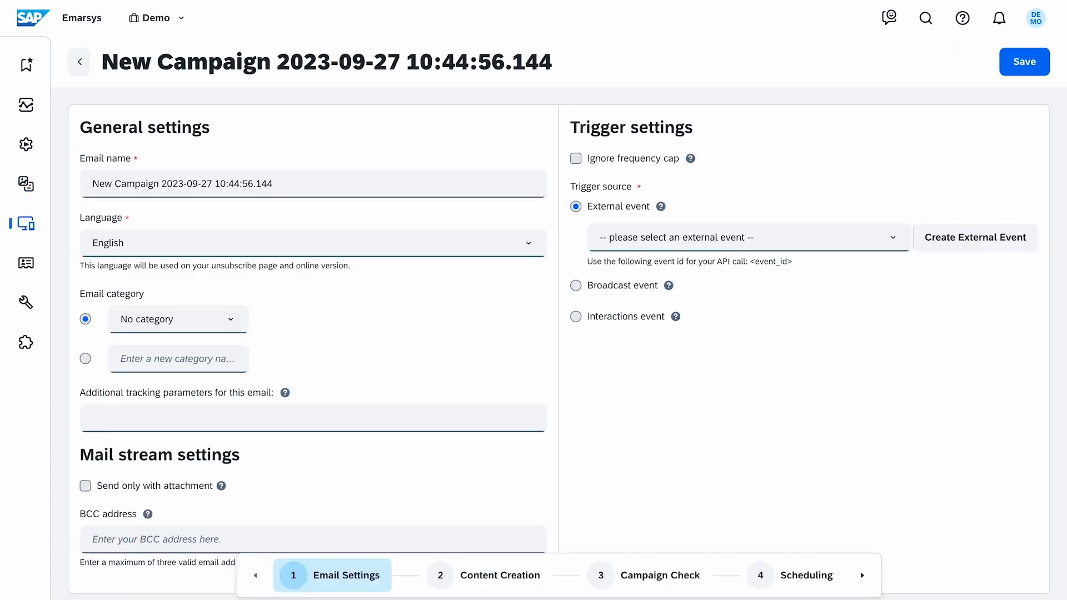
In the Interactions Program - Abandoned Browse email, set the recipient source to Generated through an event with the On Interactions Event event
{"action": "left_click", "coordinate": [43, 233]}
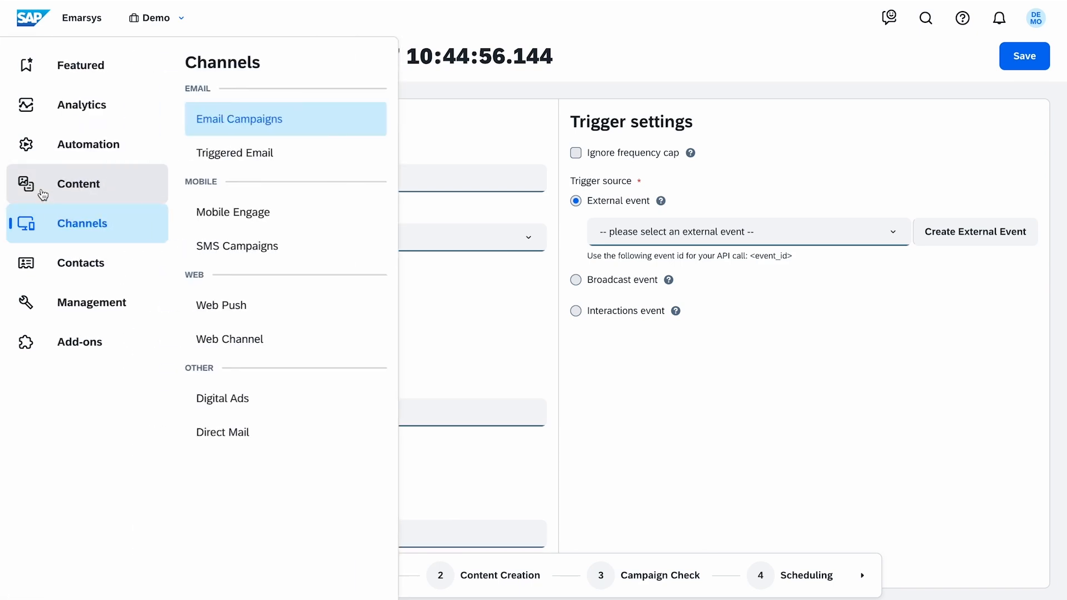
{"action": "left_click", "coordinate": [41, 191]}
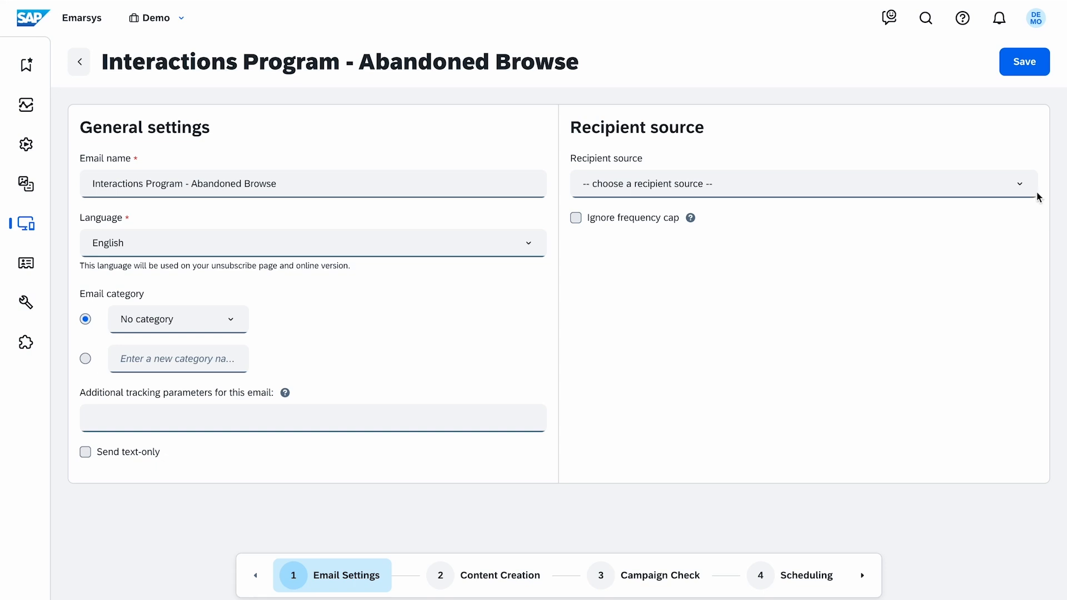
{"action": "left_click", "coordinate": [1019, 189]}
{"action": "scroll", "coordinate": [980, 272], "scroll_direction": "down", "scroll_amount": 2}
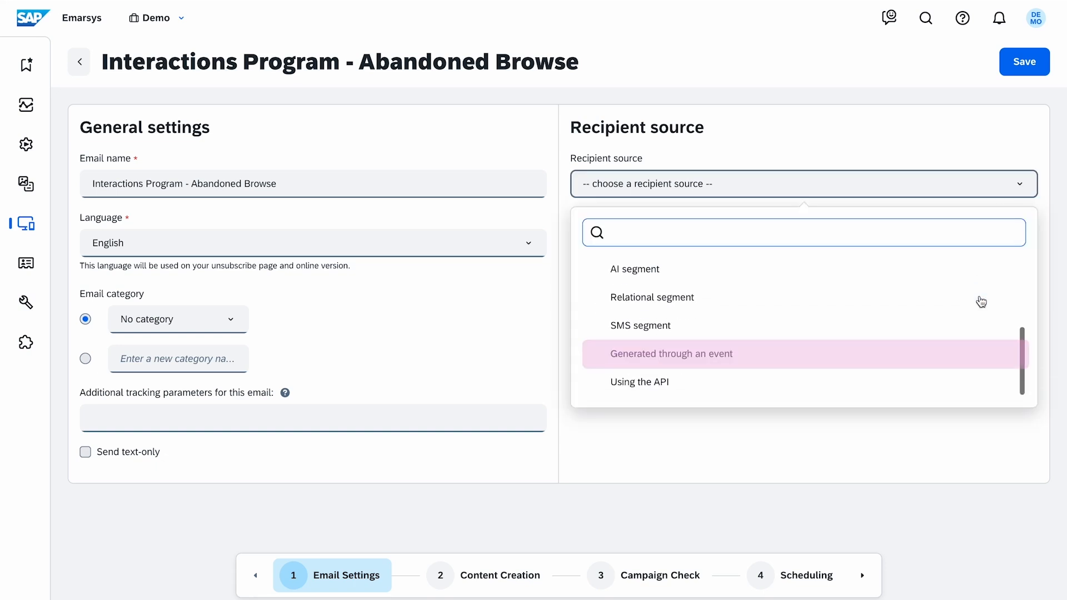
{"action": "left_click", "coordinate": [965, 352]}
{"action": "left_click", "coordinate": [920, 275]}
{"action": "scroll", "coordinate": [927, 412], "scroll_direction": "down", "scroll_amount": 1}
{"action": "scroll", "coordinate": [926, 412], "scroll_direction": "down", "scroll_amount": 2}
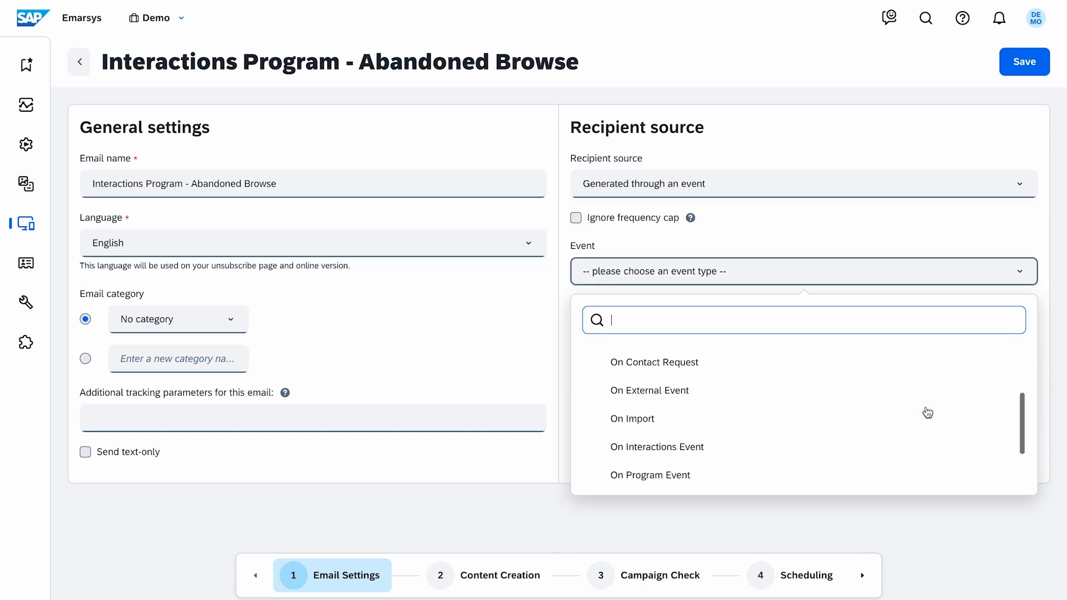
{"action": "left_click", "coordinate": [932, 447]}
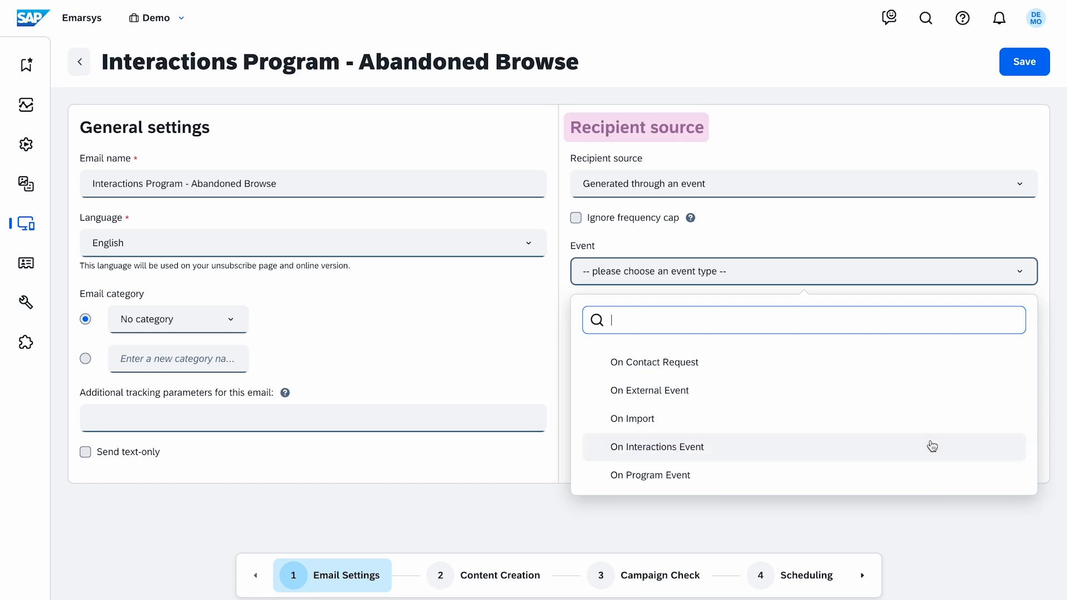
{"action": "left_click", "coordinate": [933, 446]}
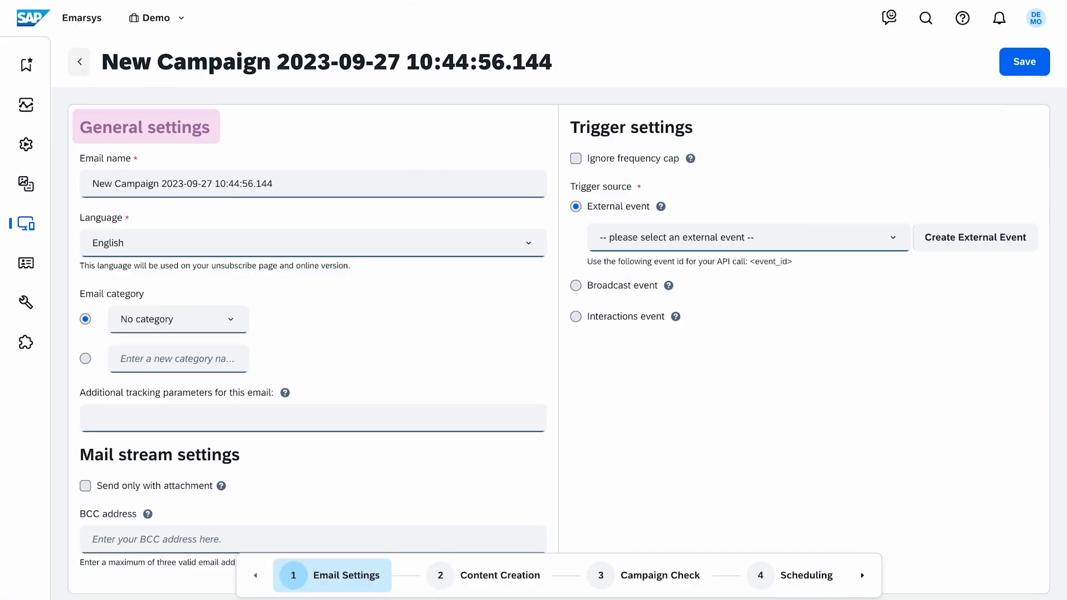
Name the email Advanced Abandoned Cart and set its email category to Abandoned Cart
{"action": "left_click", "coordinate": [247, 183]}
{"action": "left_click", "coordinate": [536, 250]}
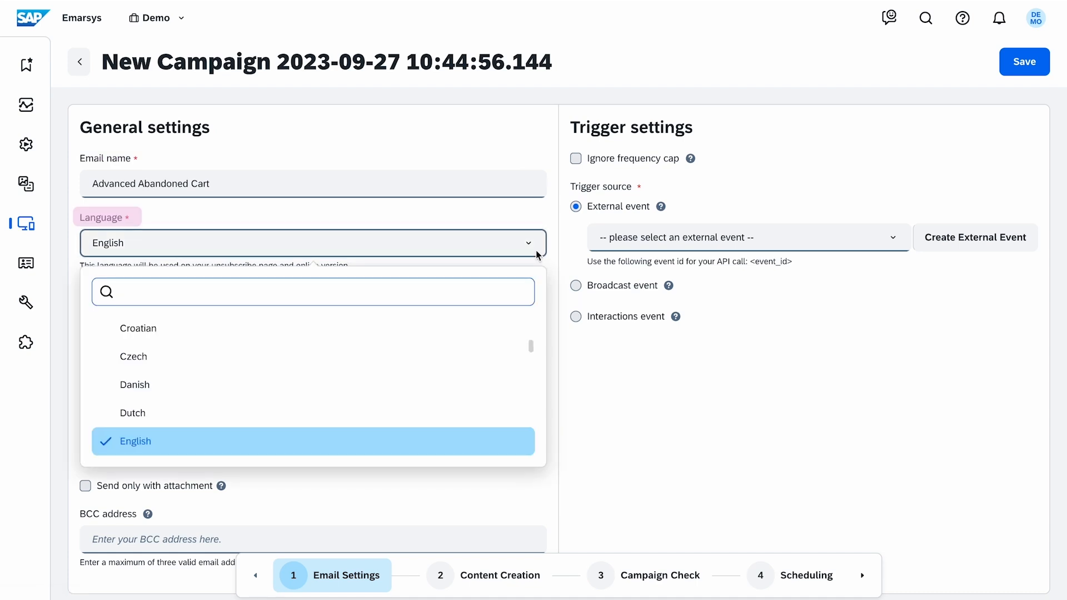
{"action": "left_click", "coordinate": [536, 250]}
{"action": "left_click", "coordinate": [233, 319]}
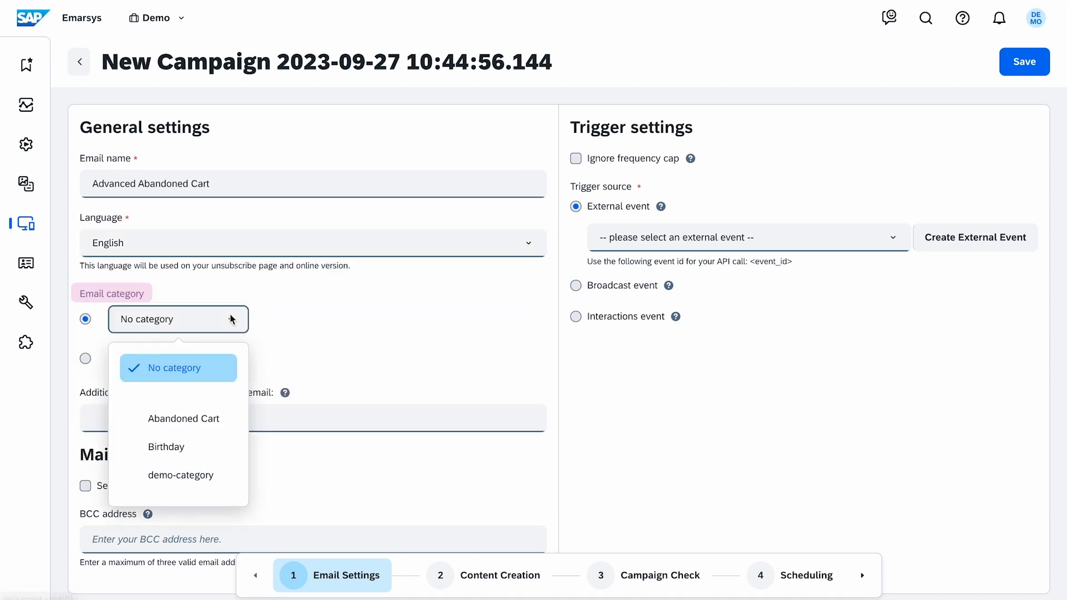
{"action": "left_click", "coordinate": [230, 420]}
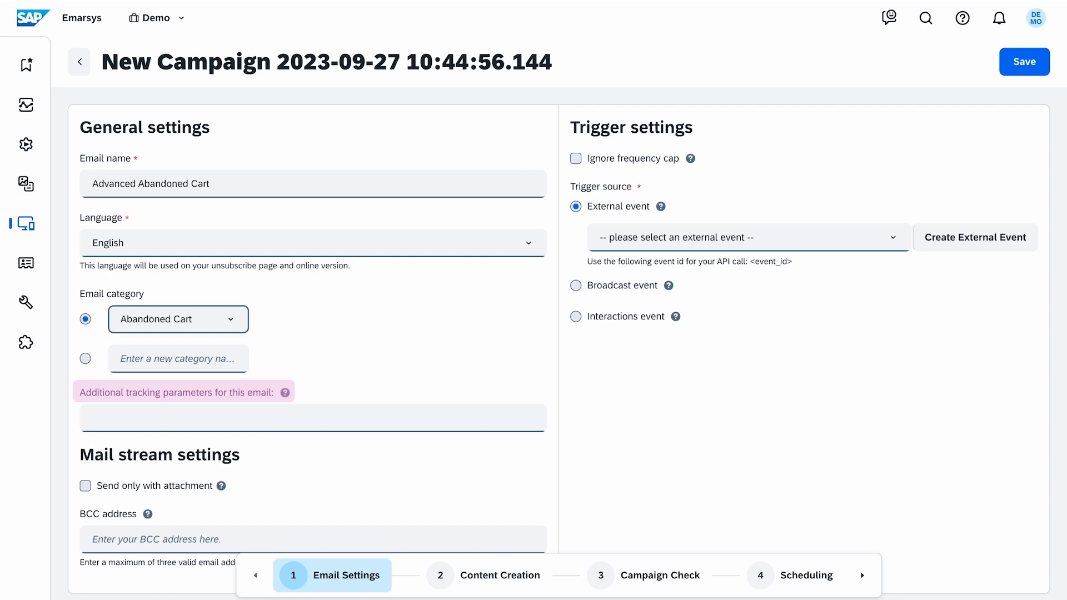
Set the trigger source to Interactions event and save the email settings
{"action": "mouse_move", "coordinate": [153, 517]}
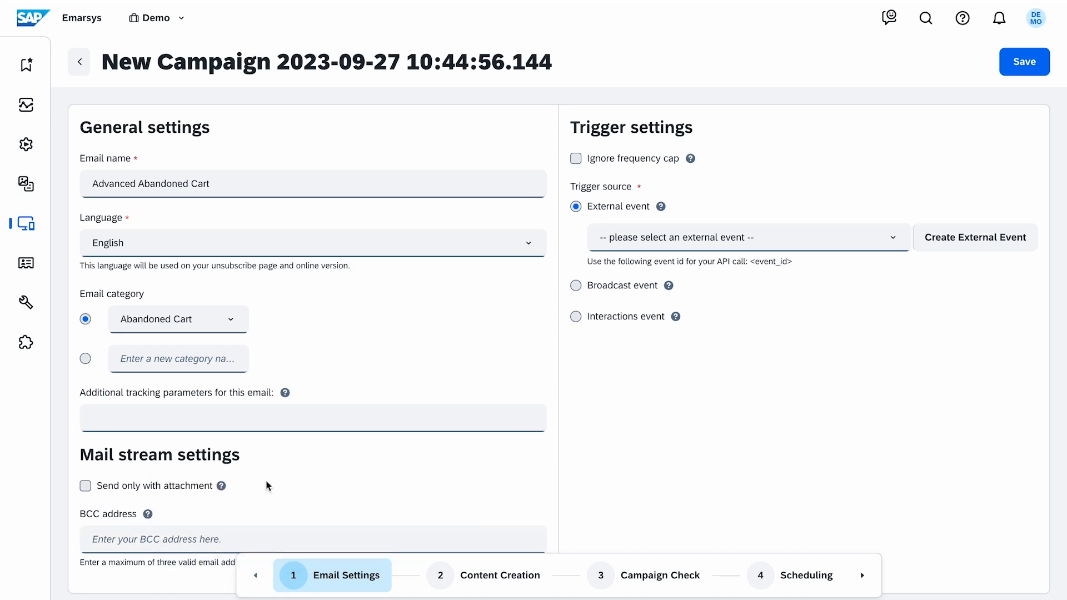
{"action": "scroll", "coordinate": [291, 478], "scroll_direction": "down", "scroll_amount": 1}
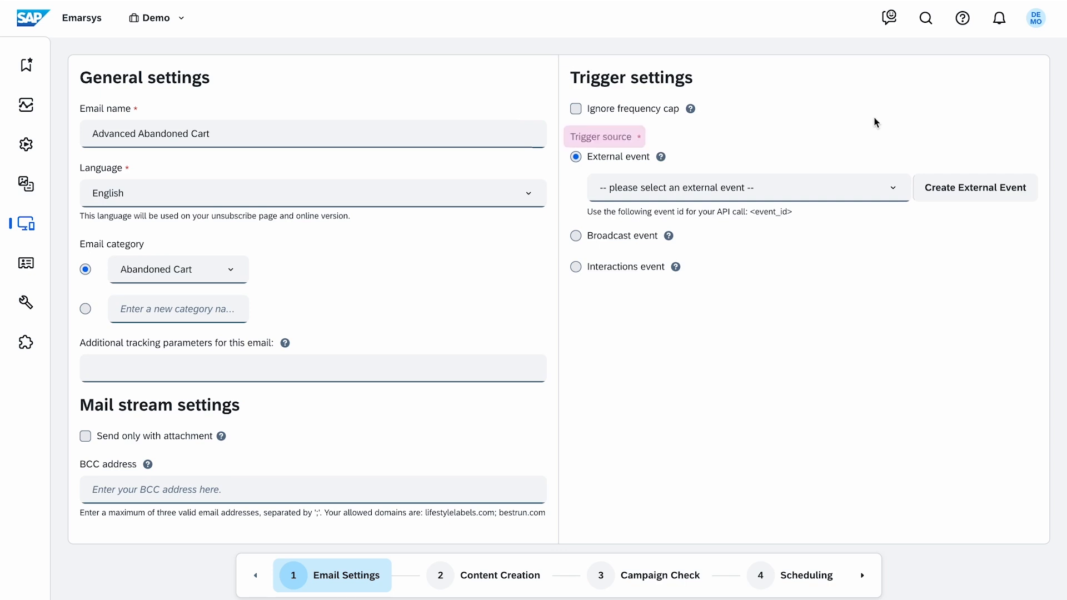
{"action": "mouse_move", "coordinate": [663, 159]}
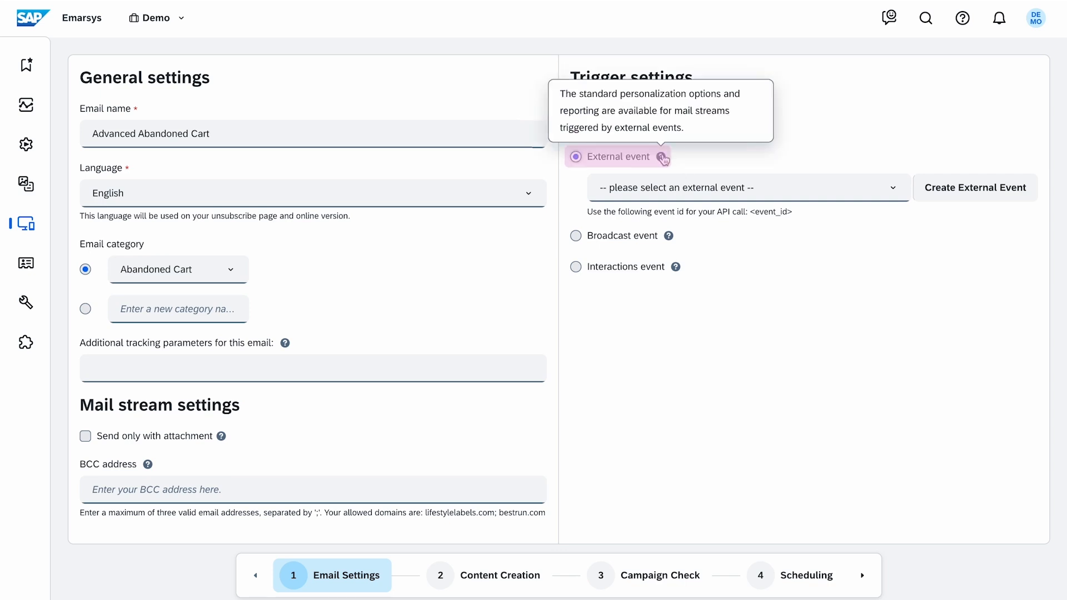
{"action": "left_click", "coordinate": [875, 189]}
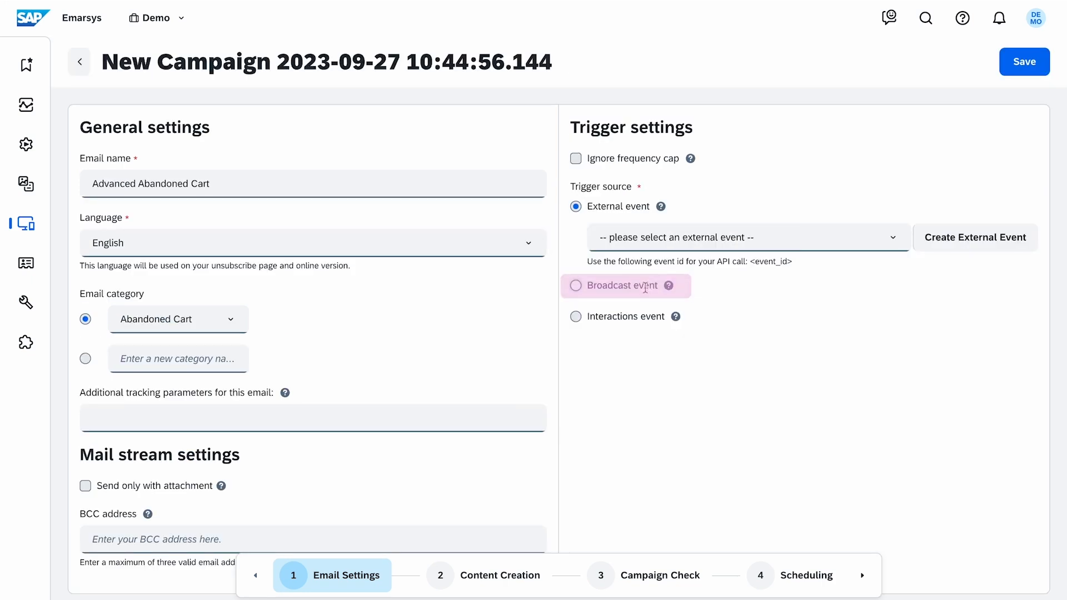
{"action": "left_click", "coordinate": [648, 286]}
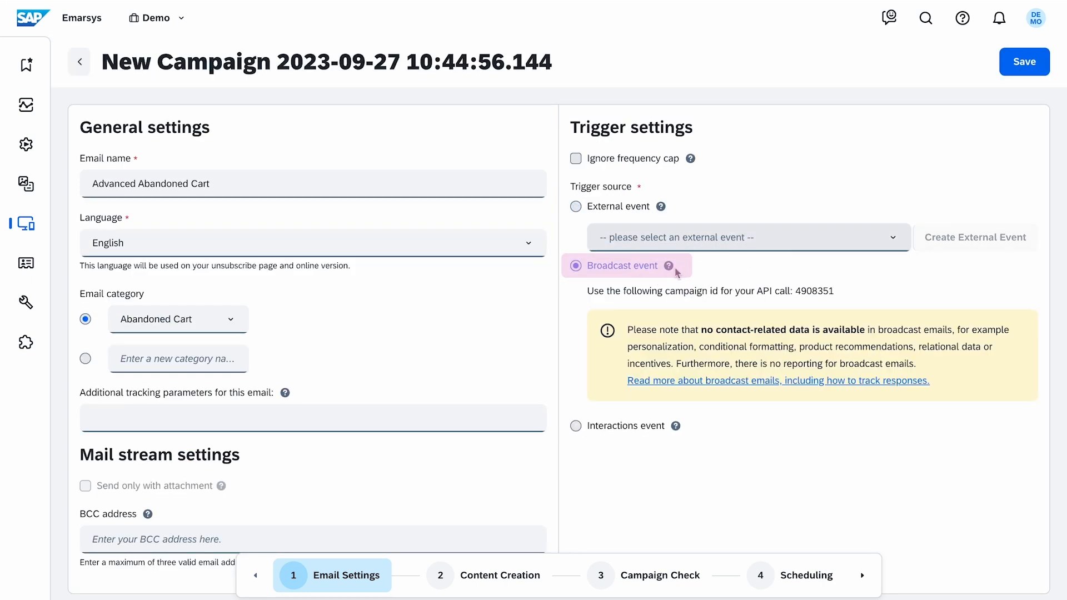
{"action": "mouse_move", "coordinate": [671, 268]}
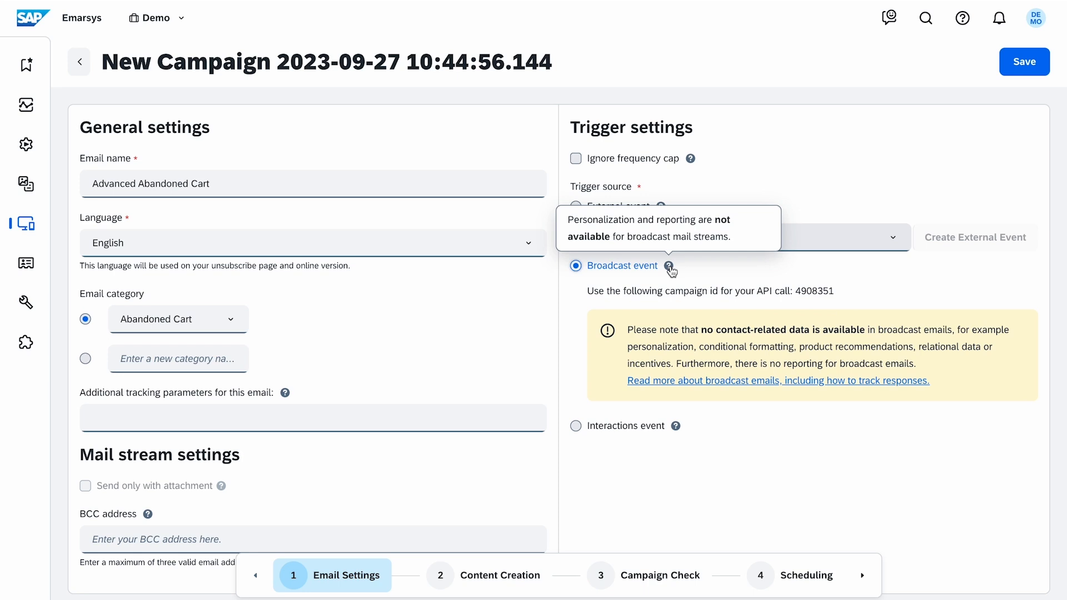
{"action": "left_click", "coordinate": [577, 426]}
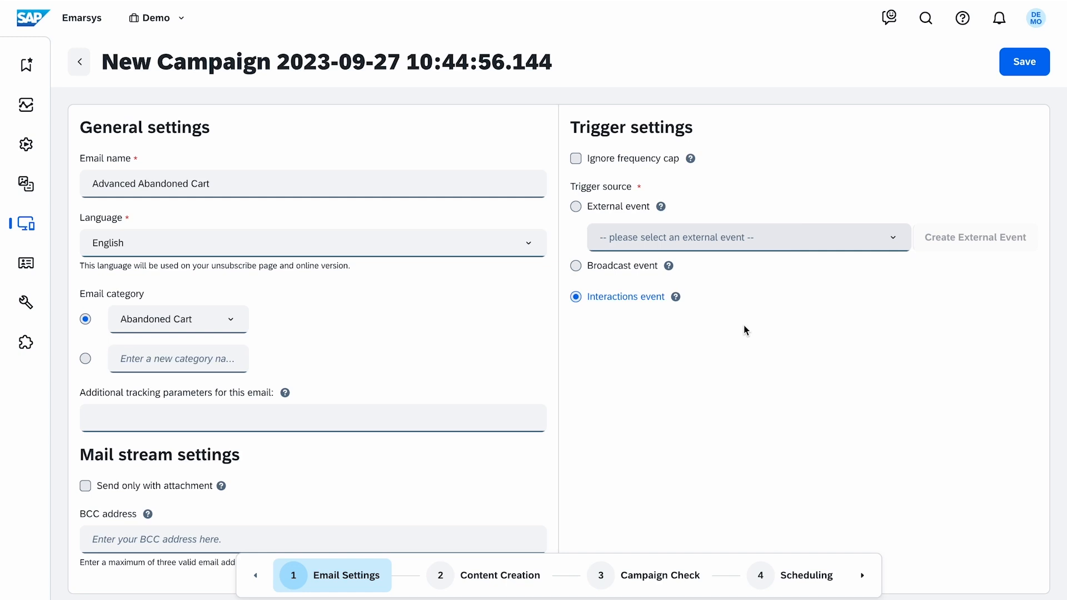
{"action": "left_click", "coordinate": [1025, 62]}
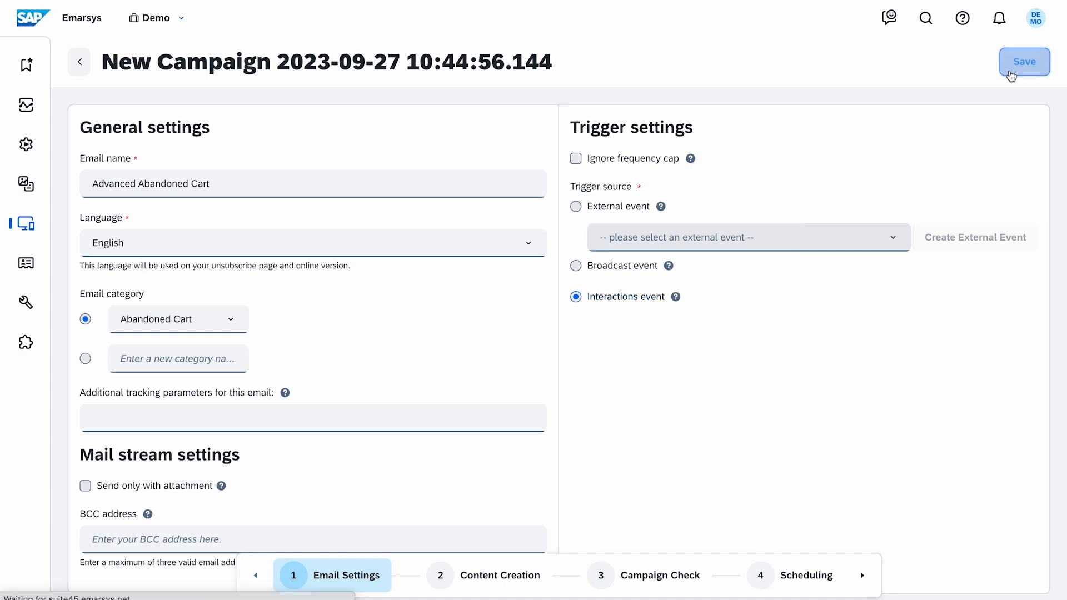
Open the Product Source settings of the tactics product block in Content Creation and browse the personalization rule options
{"action": "left_click", "coordinate": [514, 584]}
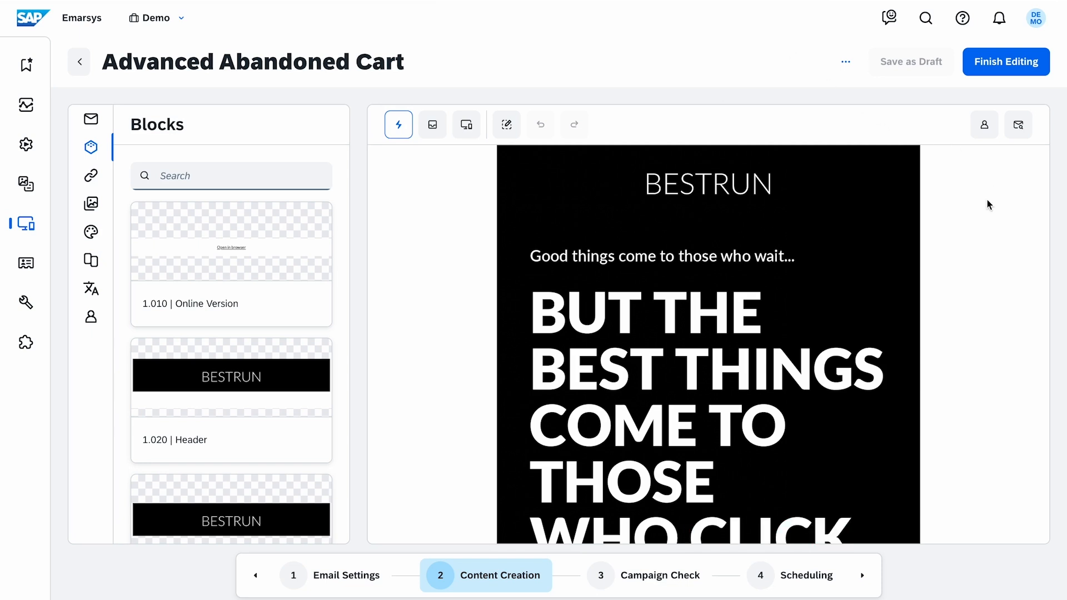
{"action": "scroll", "coordinate": [987, 214], "scroll_direction": "down", "scroll_amount": 5}
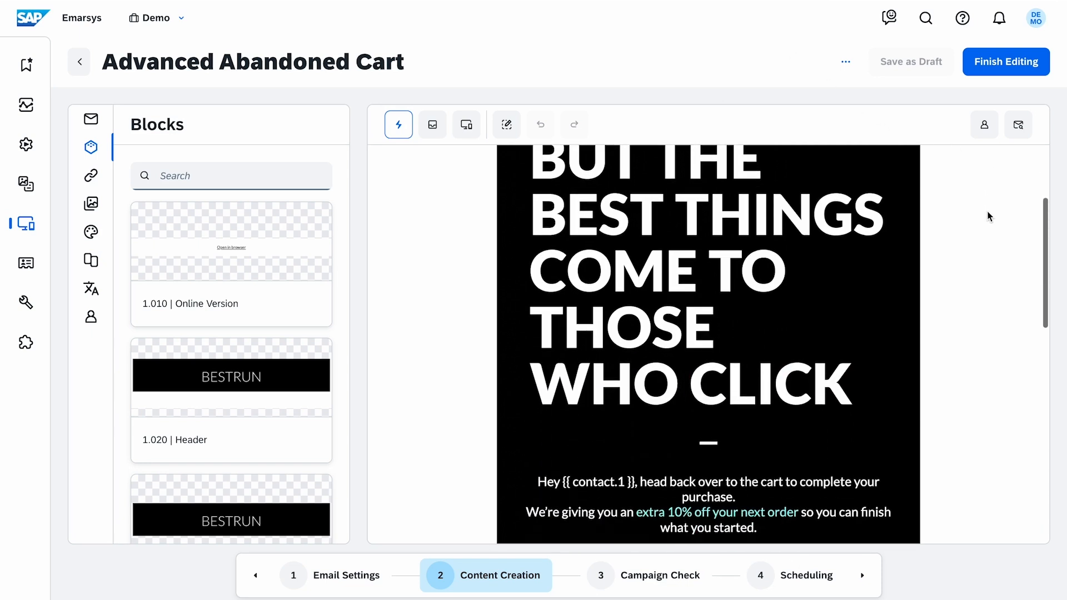
{"action": "scroll", "coordinate": [988, 216], "scroll_direction": "down", "scroll_amount": 5}
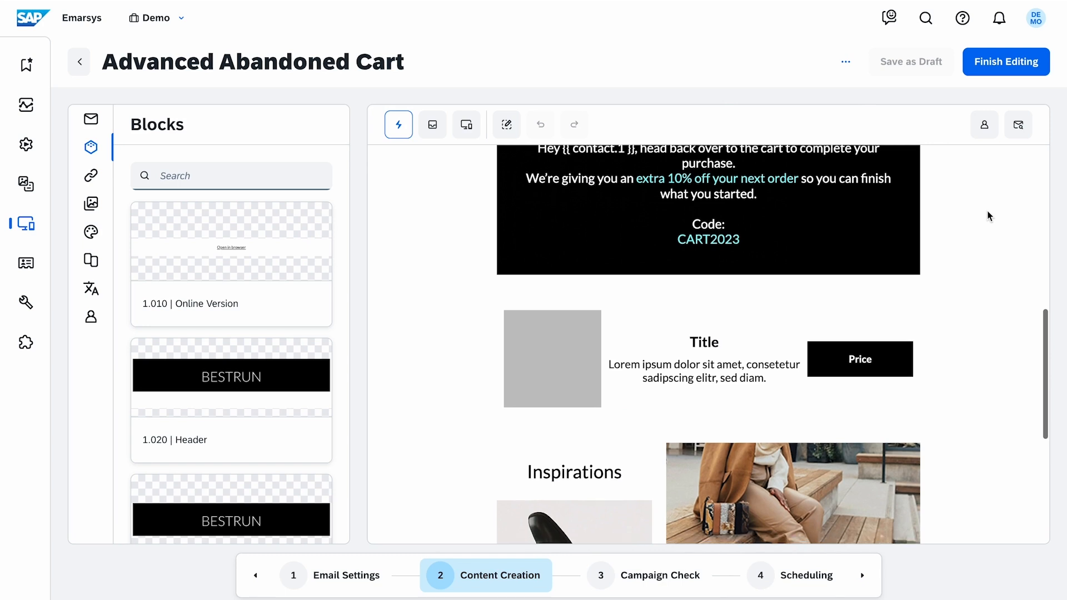
{"action": "mouse_move", "coordinate": [819, 297]}
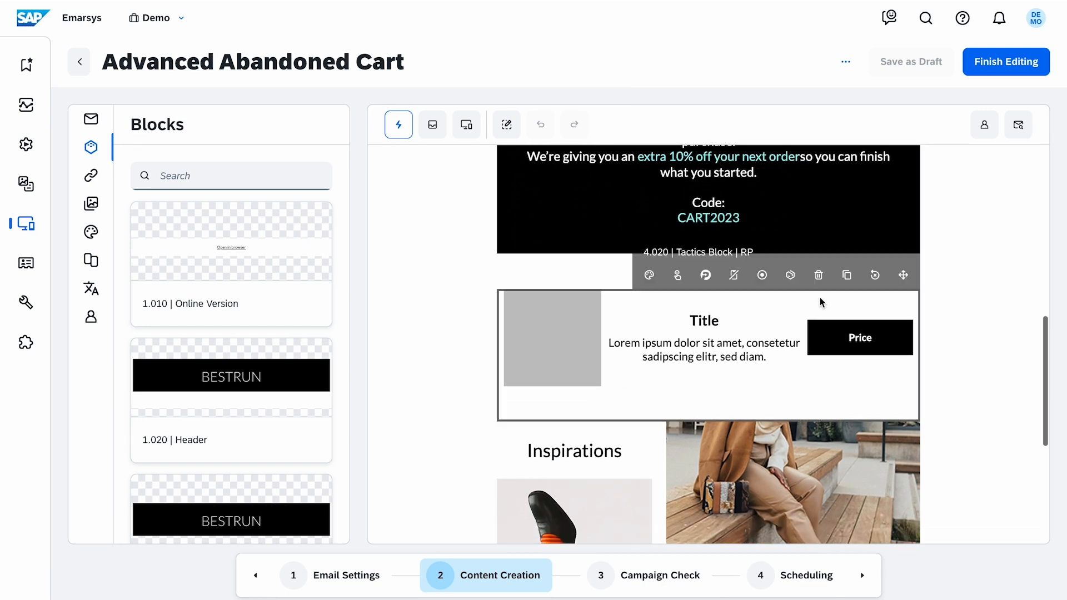
{"action": "left_click", "coordinate": [790, 276]}
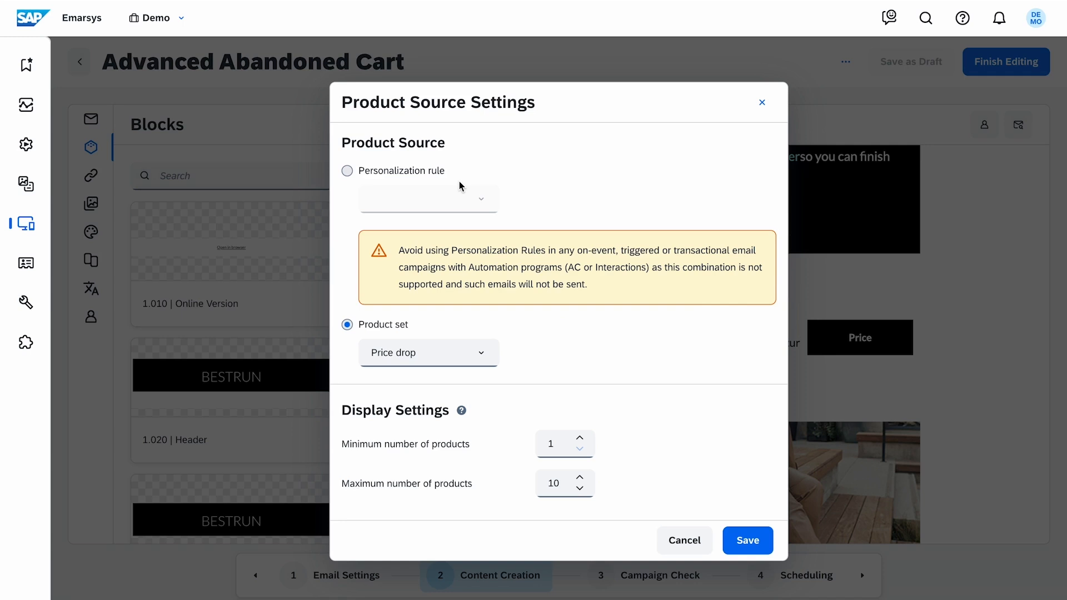
{"action": "left_click", "coordinate": [346, 170]}
{"action": "left_click", "coordinate": [485, 201]}
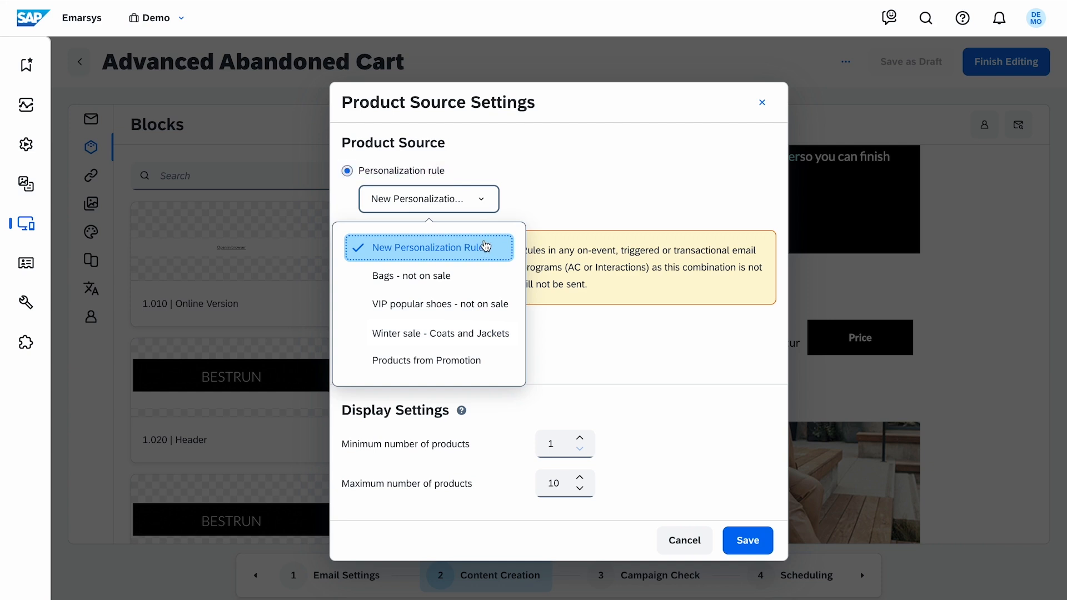
{"action": "left_click", "coordinate": [352, 189]}
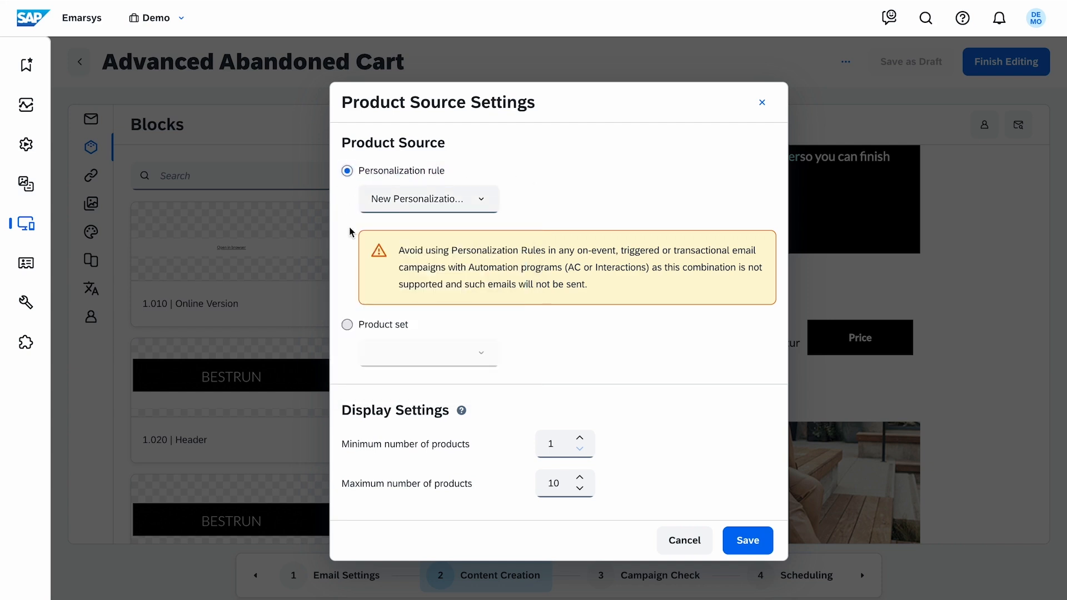
Set the block's product source to the Abandoned cart product set with a maximum of 5 products and save
{"action": "left_click", "coordinate": [346, 324]}
{"action": "left_click", "coordinate": [494, 364]}
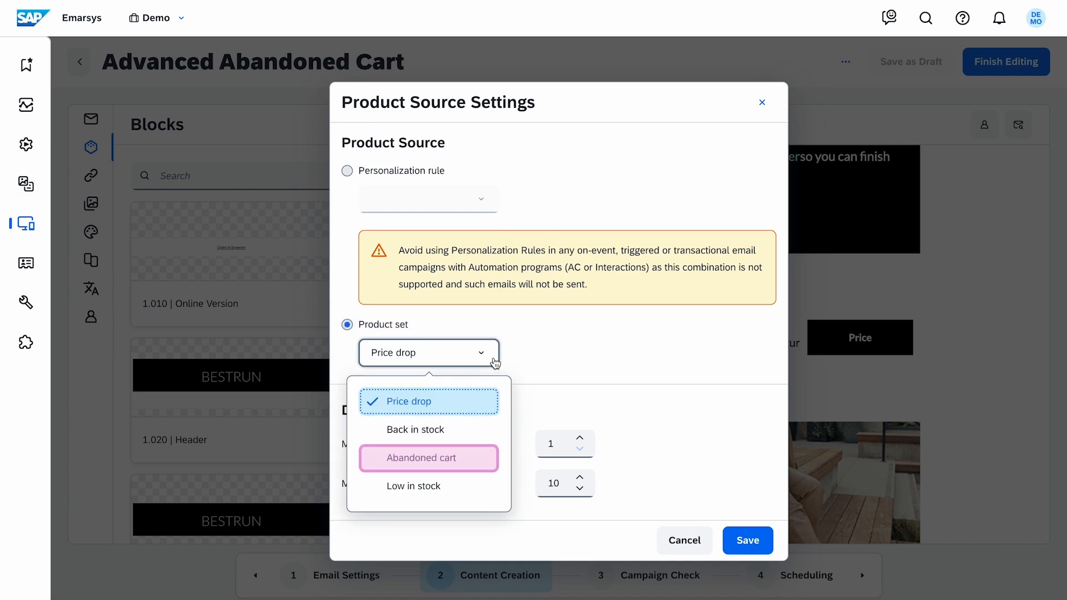
{"action": "left_click", "coordinate": [493, 459]}
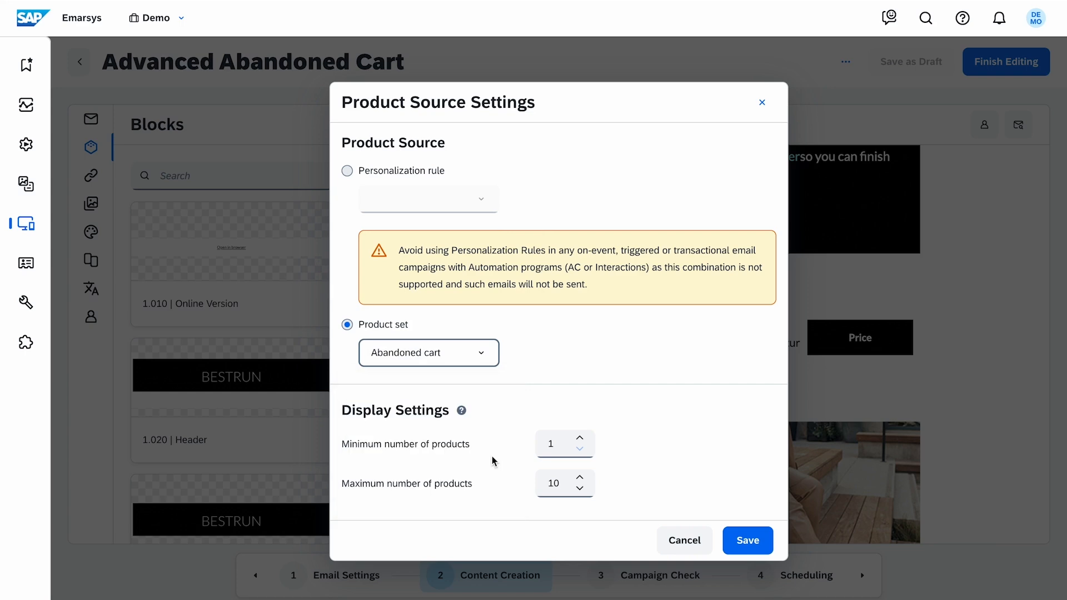
{"action": "double_click", "coordinate": [561, 486]}
{"action": "type", "text": "5"}
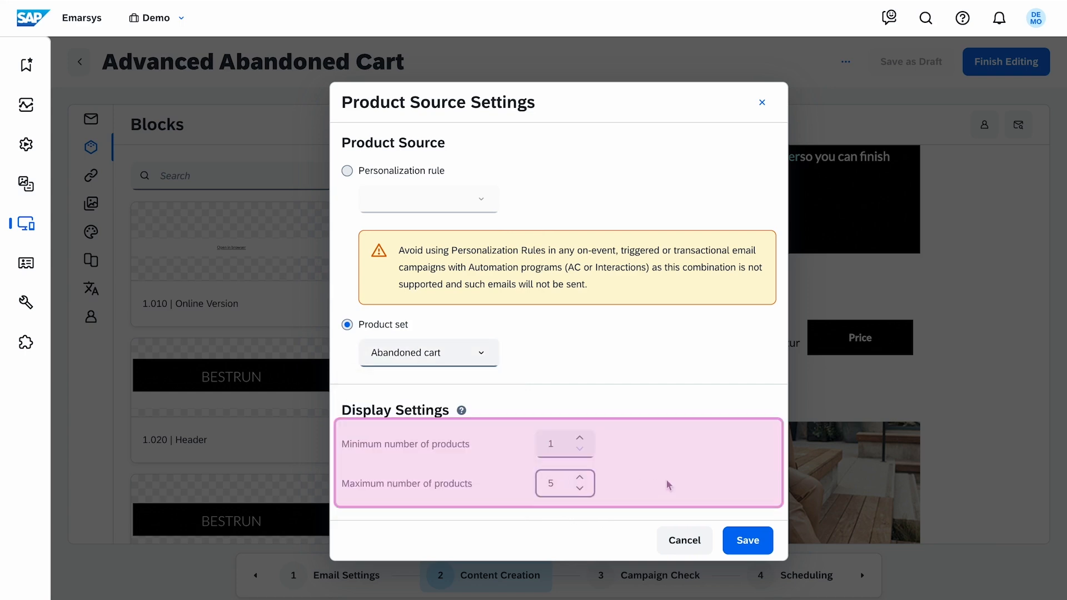
{"action": "left_click", "coordinate": [667, 482]}
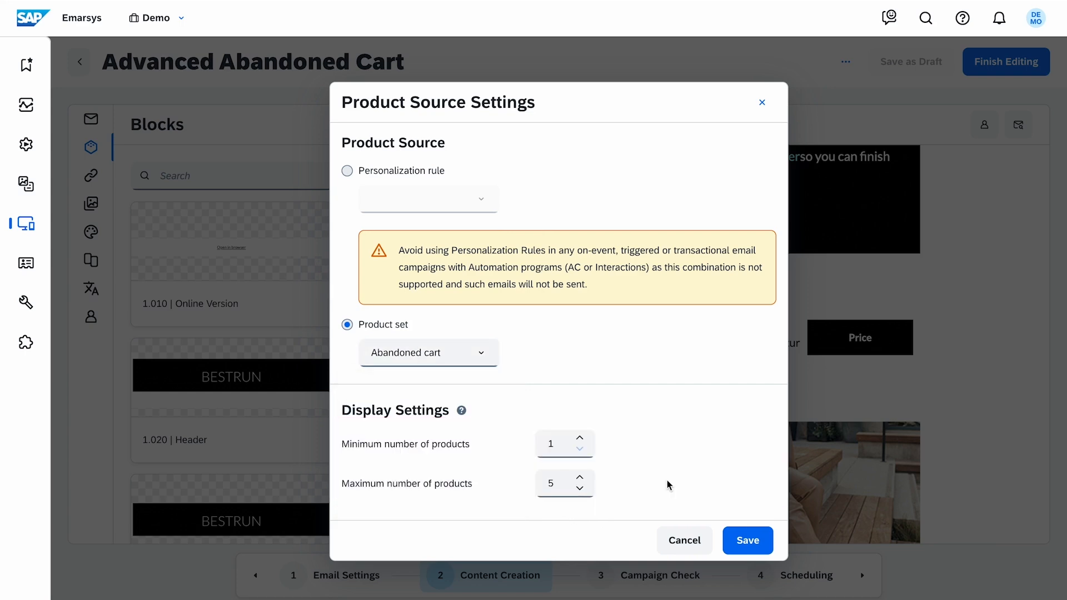
{"action": "left_click", "coordinate": [747, 539]}
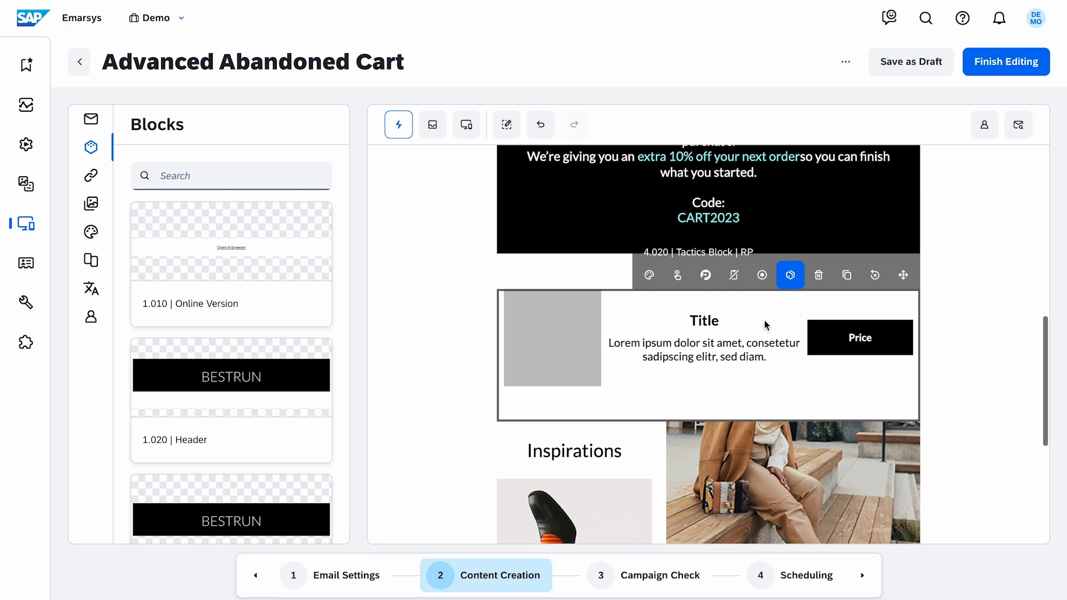
Replace the block's title and description placeholder texts with the Title and Description product catalog tokens
{"action": "double_click", "coordinate": [715, 321]}
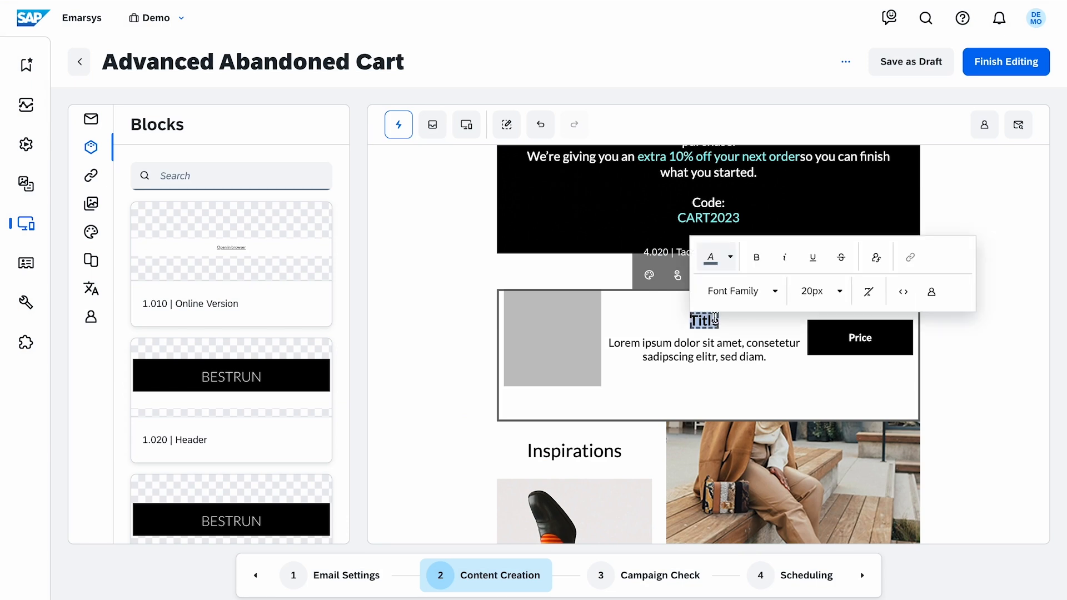
{"action": "left_click", "coordinate": [923, 305]}
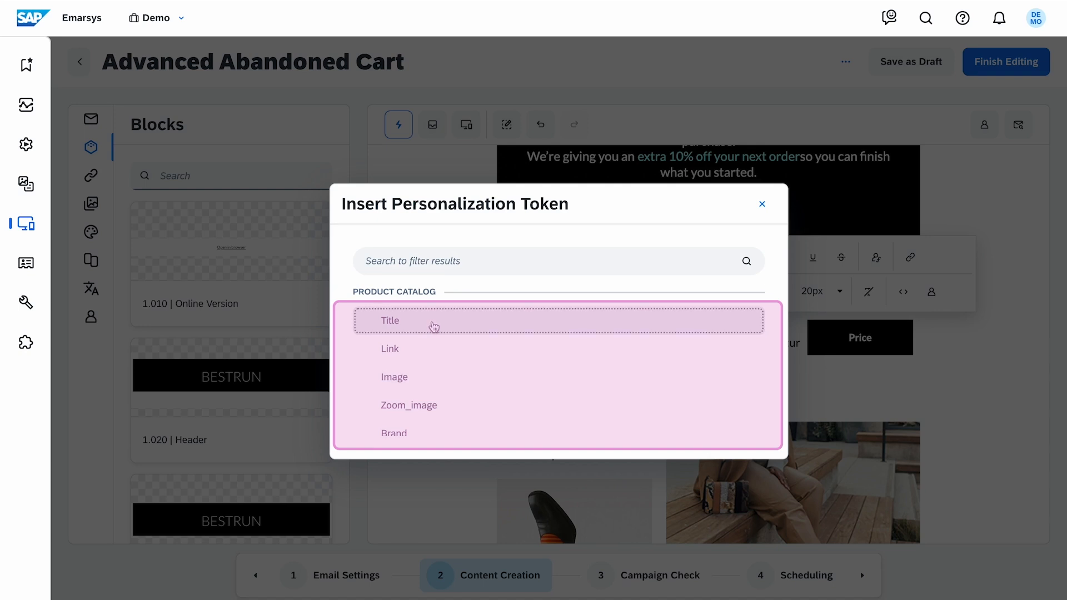
{"action": "left_click", "coordinate": [434, 327]}
{"action": "triple_click", "coordinate": [706, 342]}
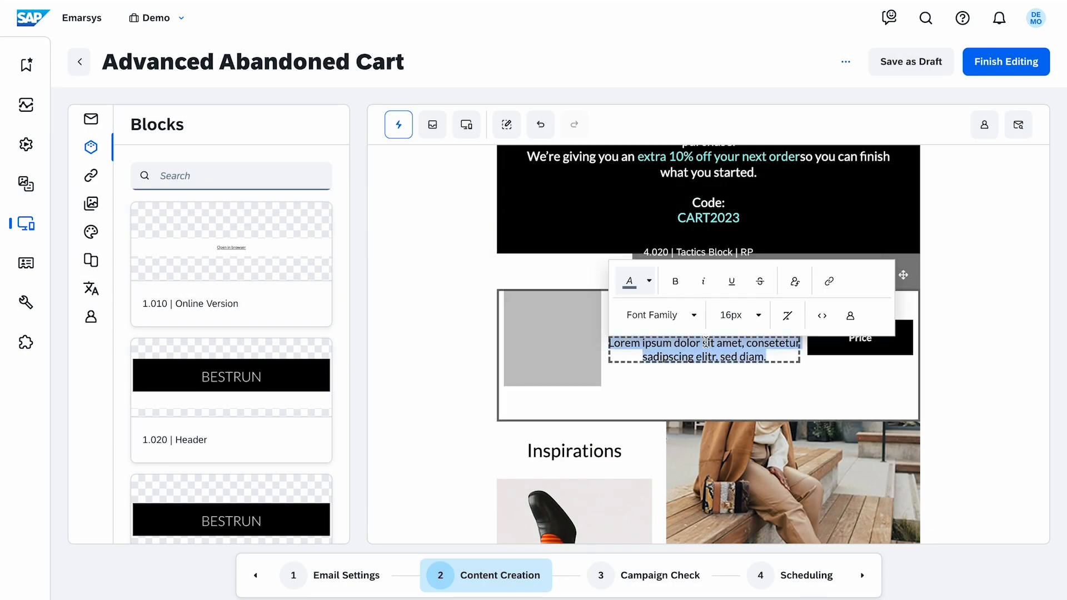
{"action": "left_click", "coordinate": [850, 315]}
{"action": "type", "text": "de"}
{"action": "left_click", "coordinate": [528, 317]}
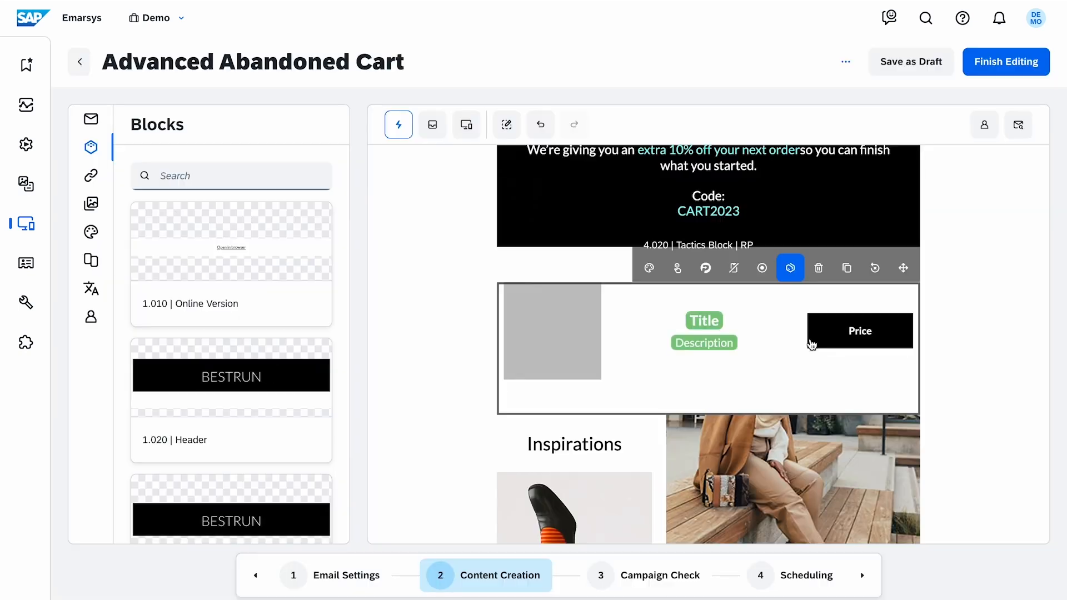
Replace the block's Price placeholder text with the Price product catalog token
{"action": "double_click", "coordinate": [858, 333]}
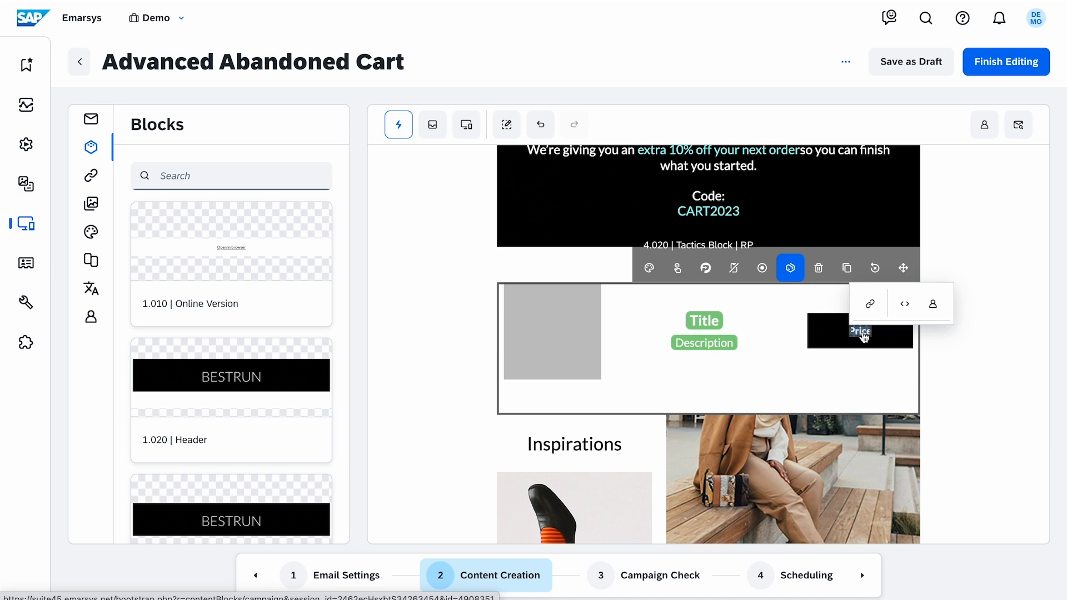
{"action": "left_click", "coordinate": [932, 304]}
{"action": "type", "text": "pr"}
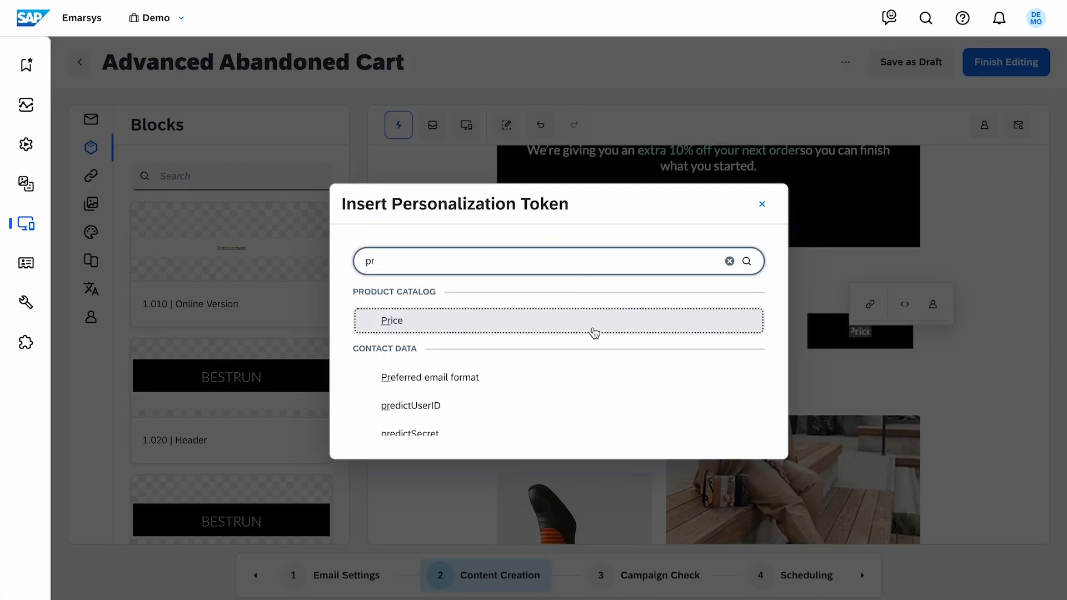
{"action": "left_click", "coordinate": [593, 333]}
Link the Price button with the Link token as URL and the Title token as link title
{"action": "left_click", "coordinate": [850, 330]}
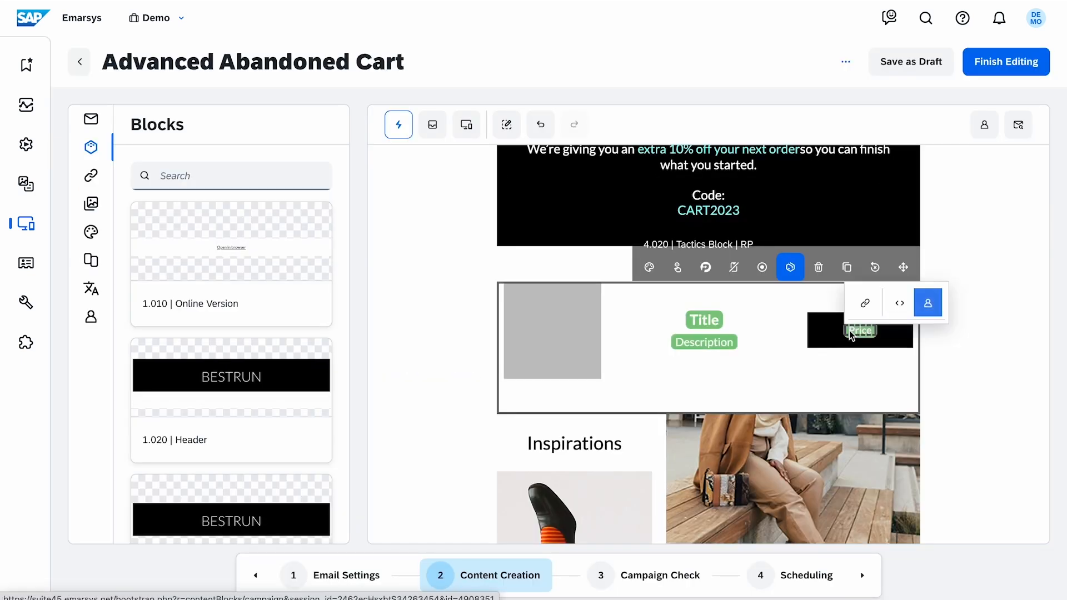
{"action": "left_click", "coordinate": [865, 303]}
{"action": "left_click", "coordinate": [762, 281]}
{"action": "type", "text": "li"}
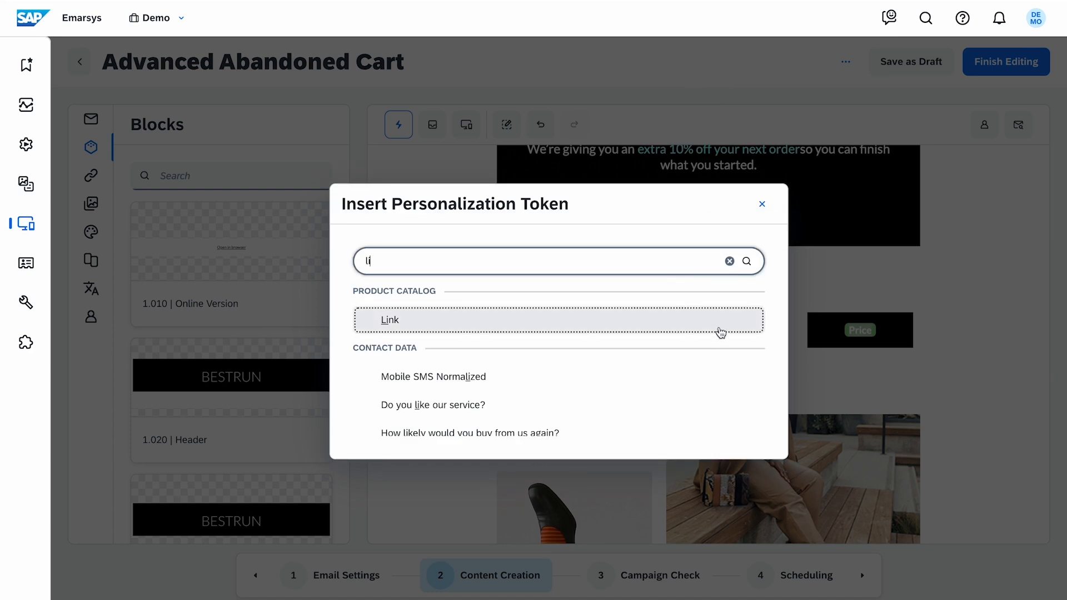
{"action": "left_click", "coordinate": [719, 331]}
{"action": "left_click", "coordinate": [762, 363]}
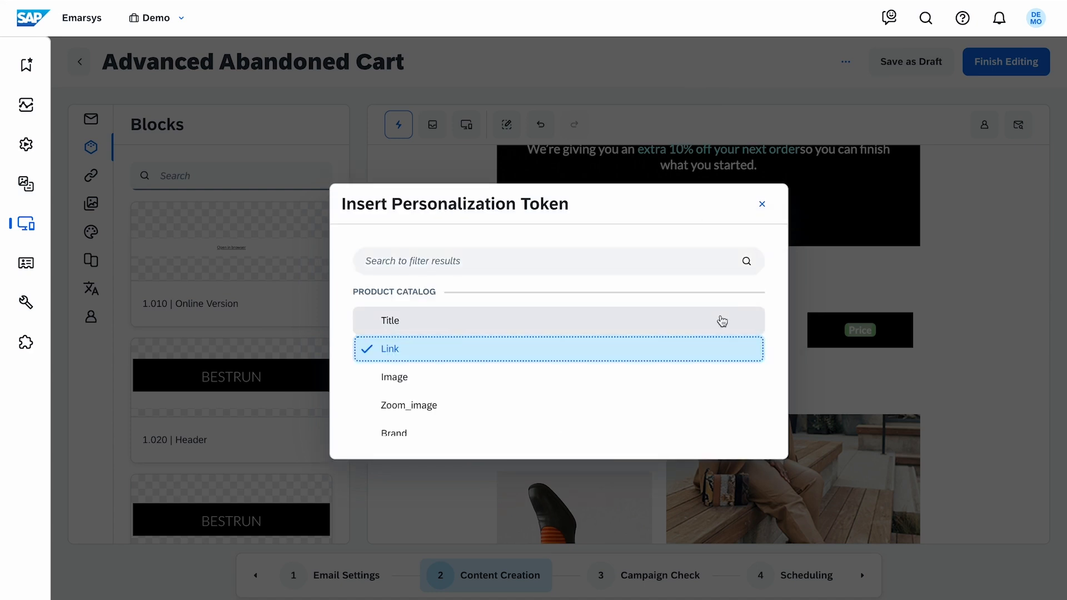
{"action": "left_click", "coordinate": [718, 314]}
{"action": "left_click", "coordinate": [736, 429]}
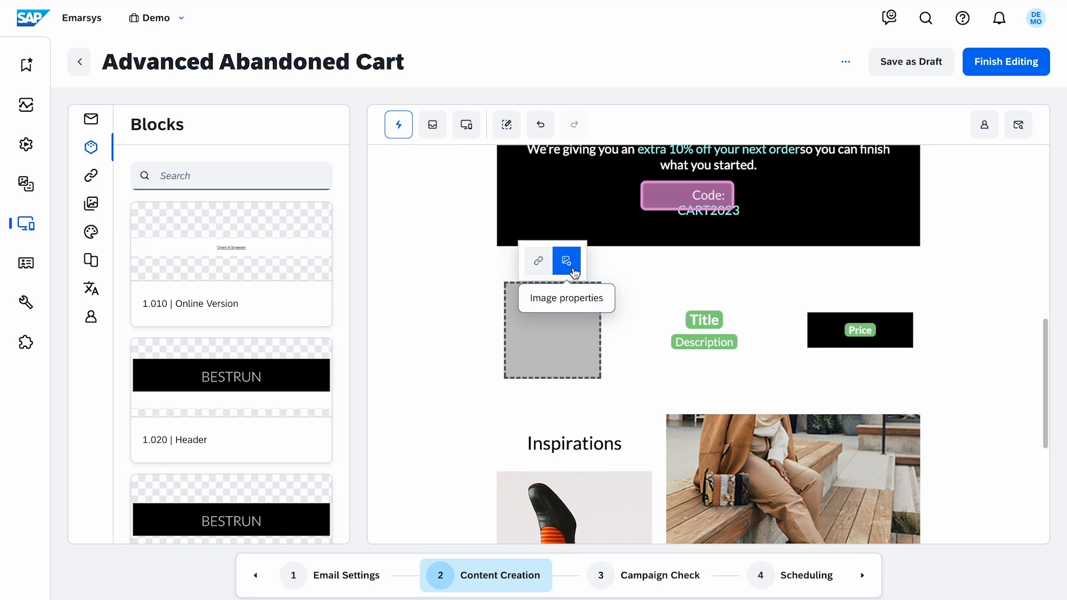
Set the product image URL to the Image catalog token with alternative text Abandoned Product
{"action": "left_click", "coordinate": [568, 262]}
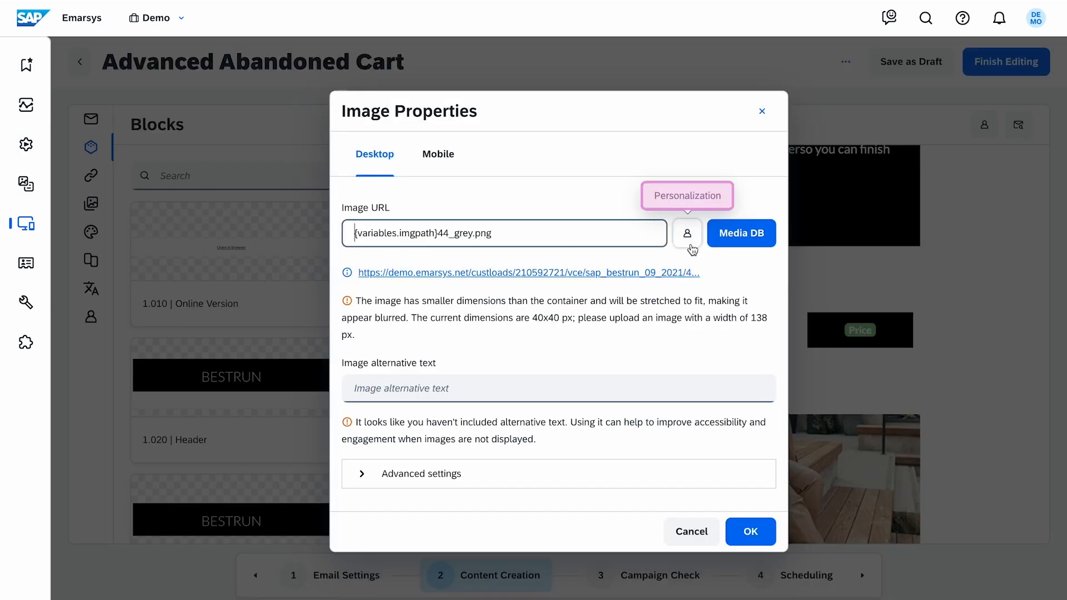
{"action": "left_click", "coordinate": [689, 246]}
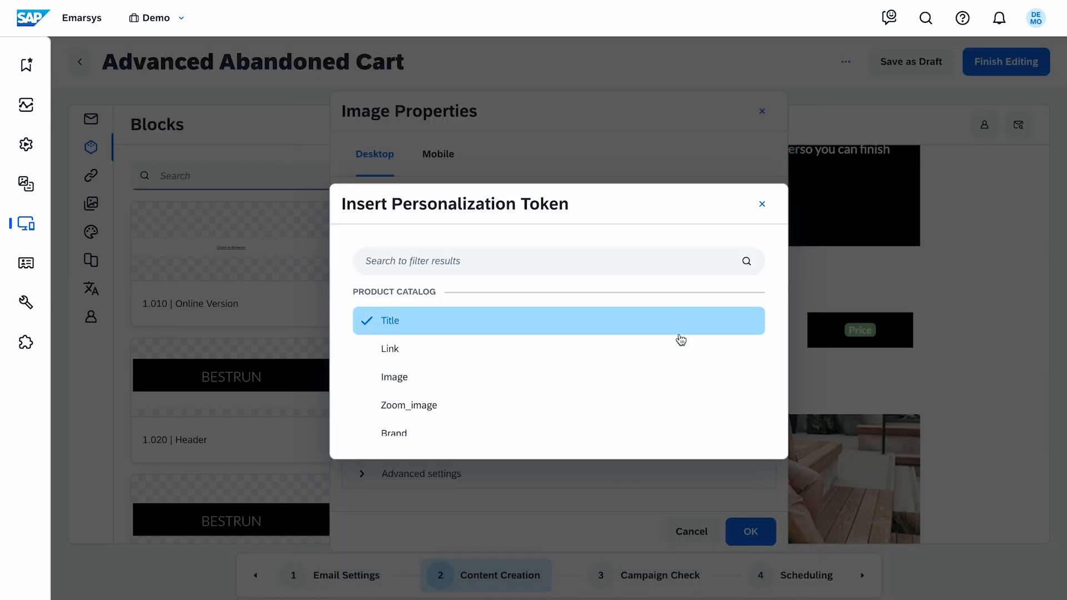
{"action": "left_click", "coordinate": [688, 372]}
{"action": "left_click", "coordinate": [549, 349]}
{"action": "type", "text": "Abandoned Product"}
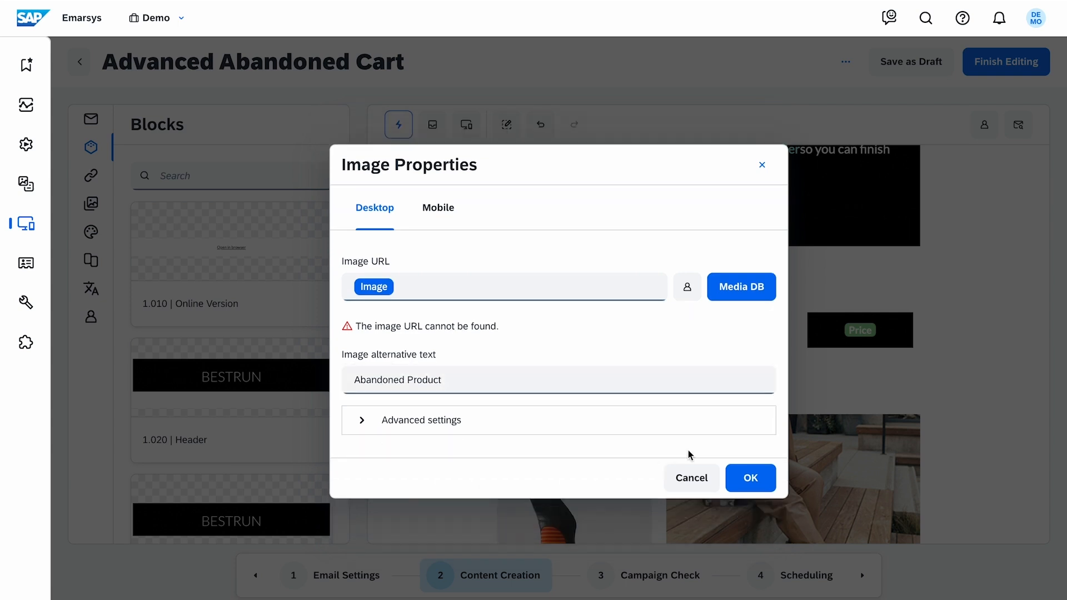
{"action": "left_click", "coordinate": [770, 477]}
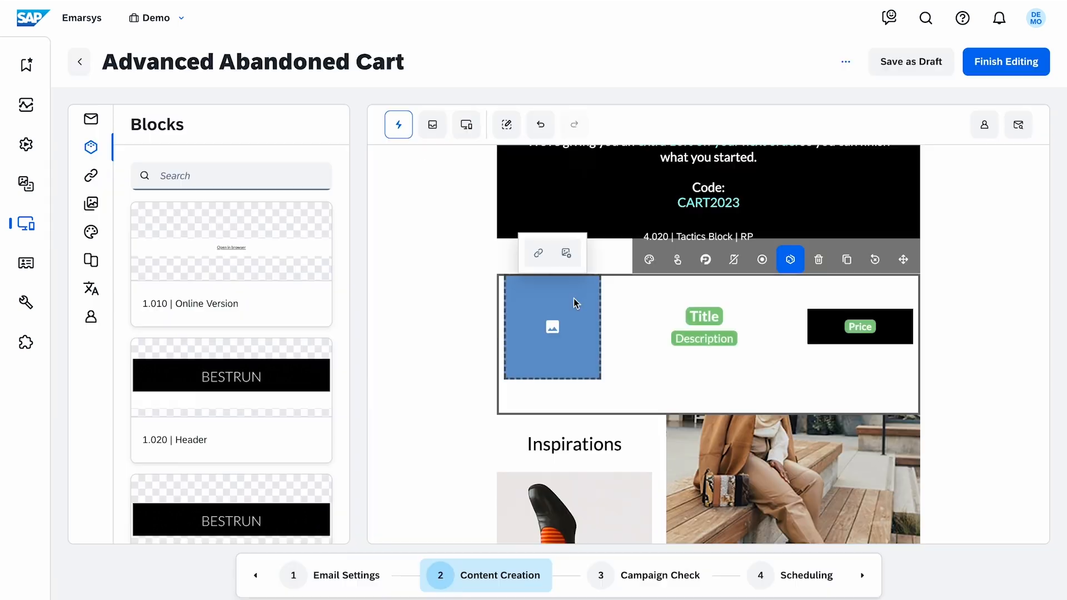
Link the product image with the Link token as URL and the Title token as link title
{"action": "left_click", "coordinate": [537, 266]}
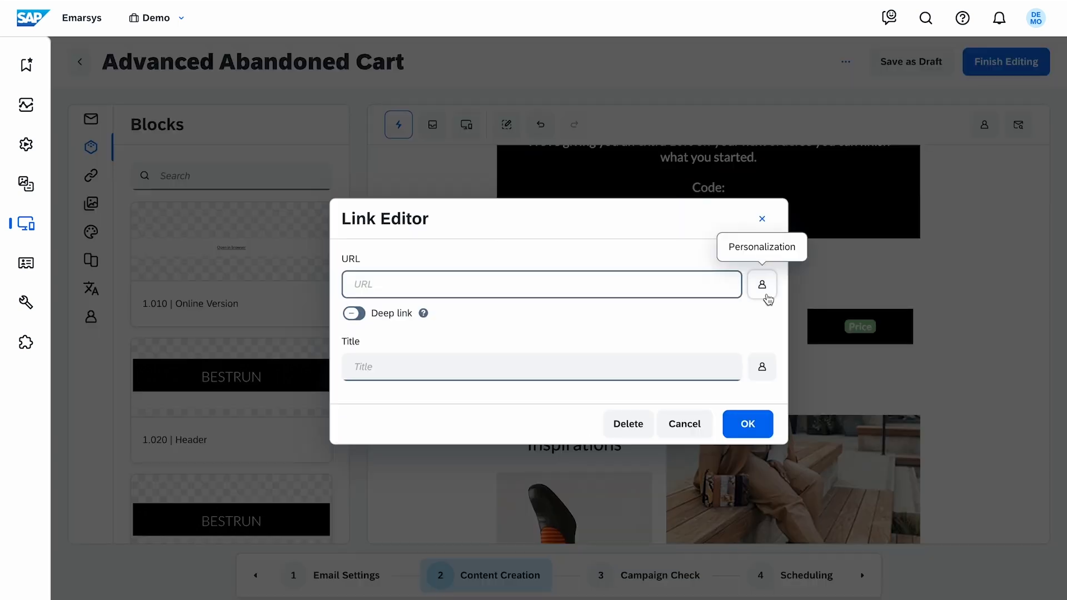
{"action": "left_click", "coordinate": [765, 296]}
{"action": "left_click", "coordinate": [474, 346]}
{"action": "left_click", "coordinate": [762, 366]}
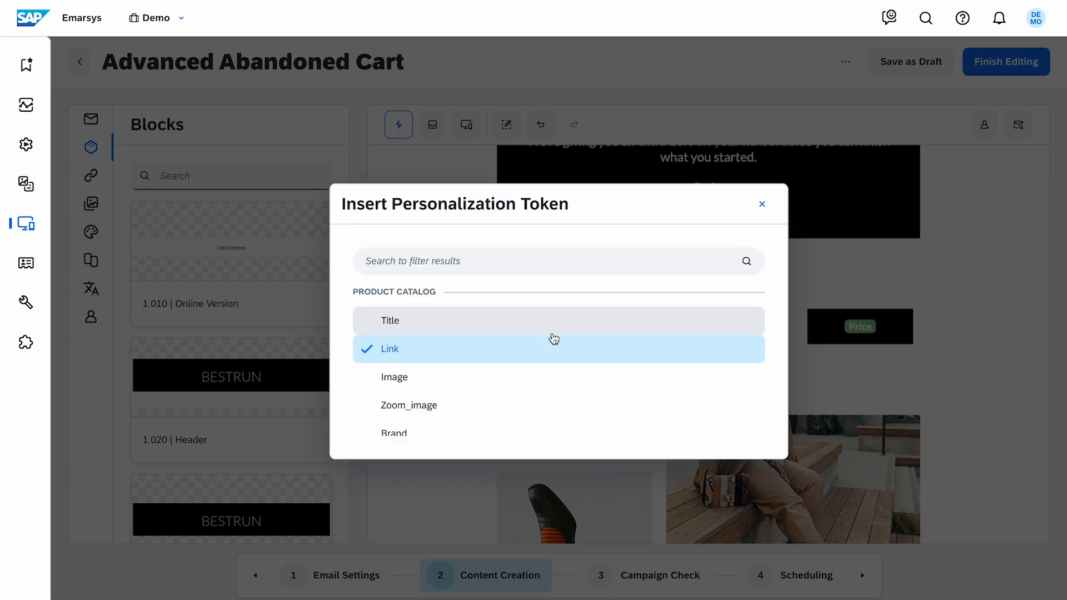
{"action": "left_click", "coordinate": [552, 321]}
{"action": "left_click", "coordinate": [765, 425]}
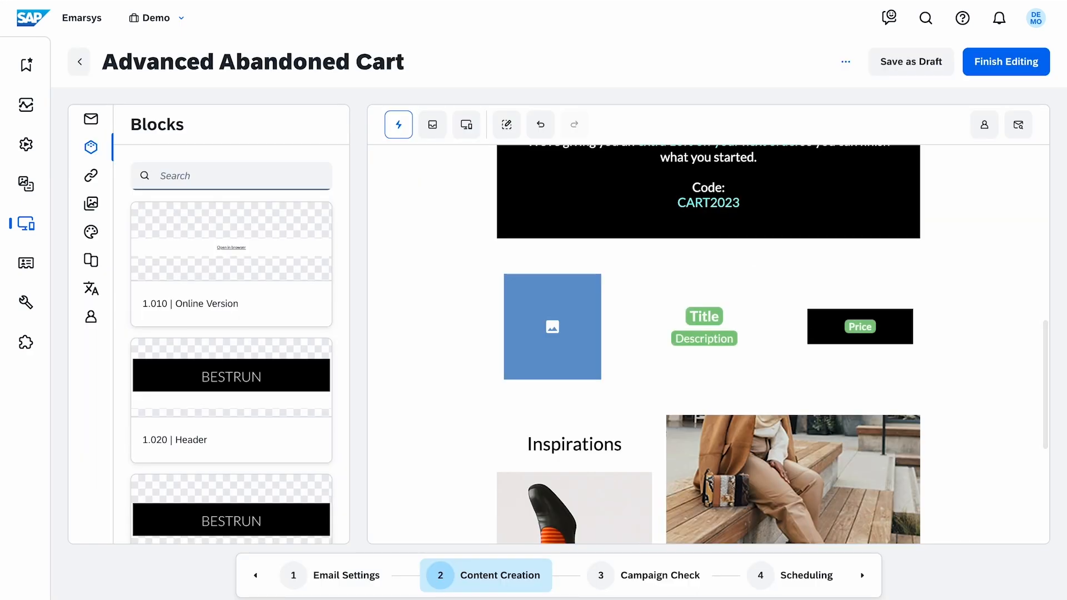
Preview the email personalized for a recent test contact and scroll through it
{"action": "left_click", "coordinate": [984, 125]}
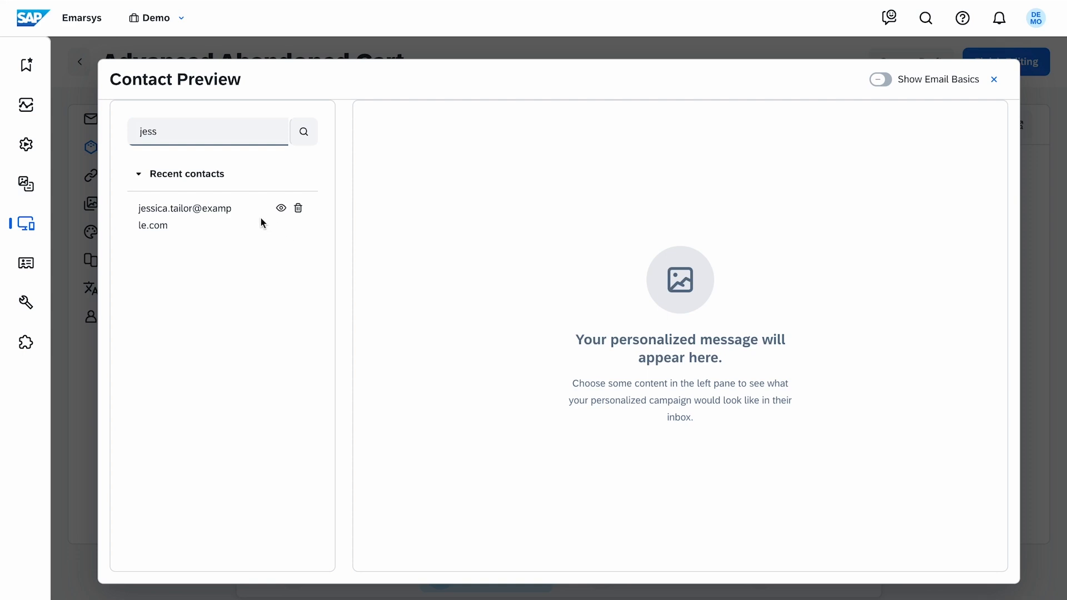
{"action": "left_click", "coordinate": [281, 218]}
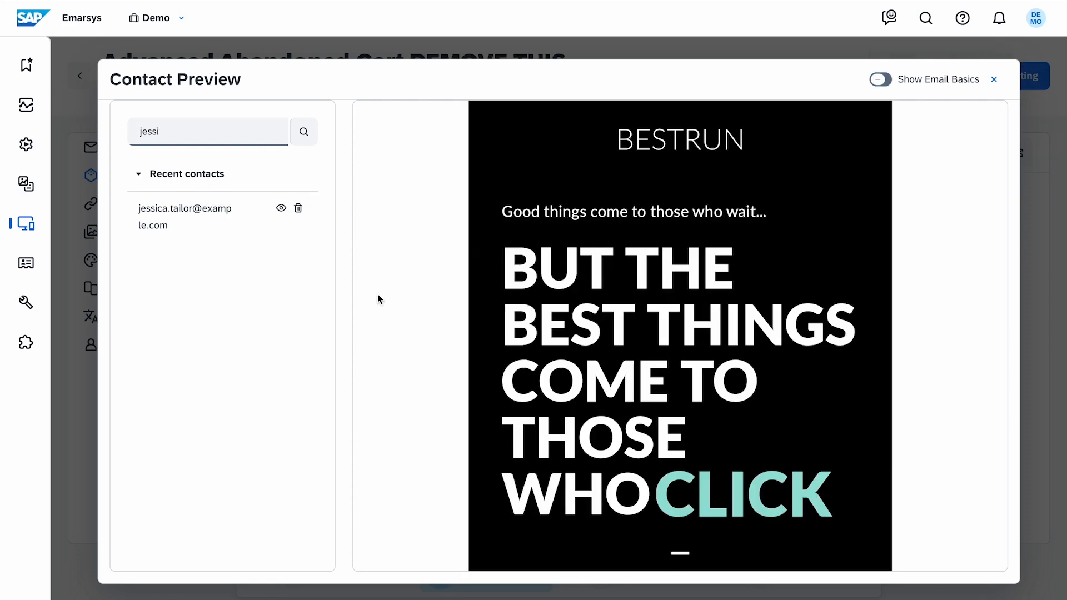
{"action": "scroll", "coordinate": [906, 295], "scroll_direction": "down", "scroll_amount": 8}
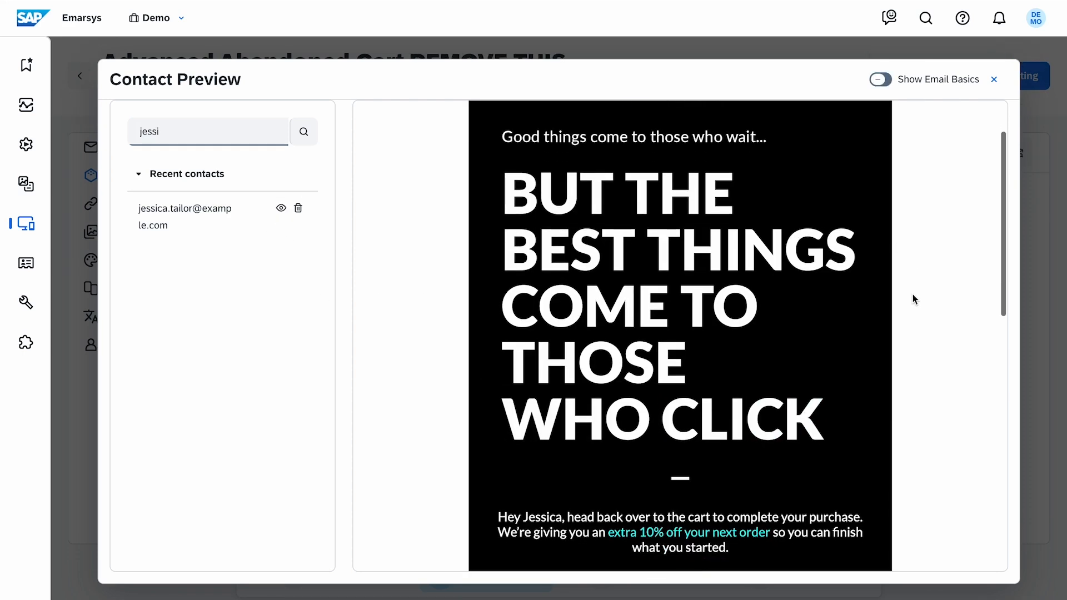
{"action": "scroll", "coordinate": [912, 299], "scroll_direction": "down", "scroll_amount": 1}
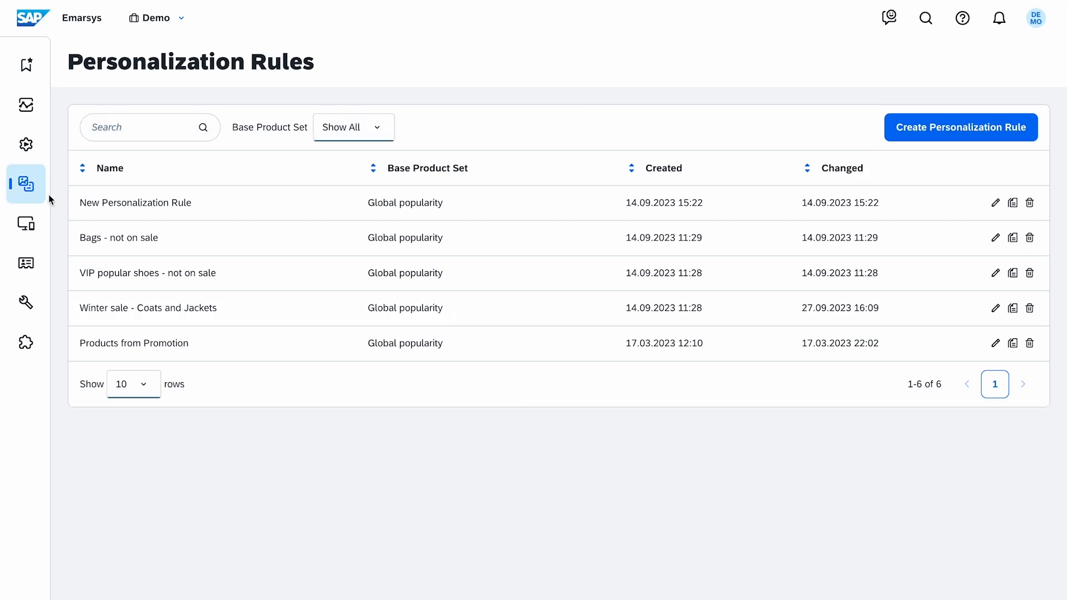
Create a new Global Popularity personalization rule named Deals over €10
{"action": "mouse_move", "coordinate": [43, 200]}
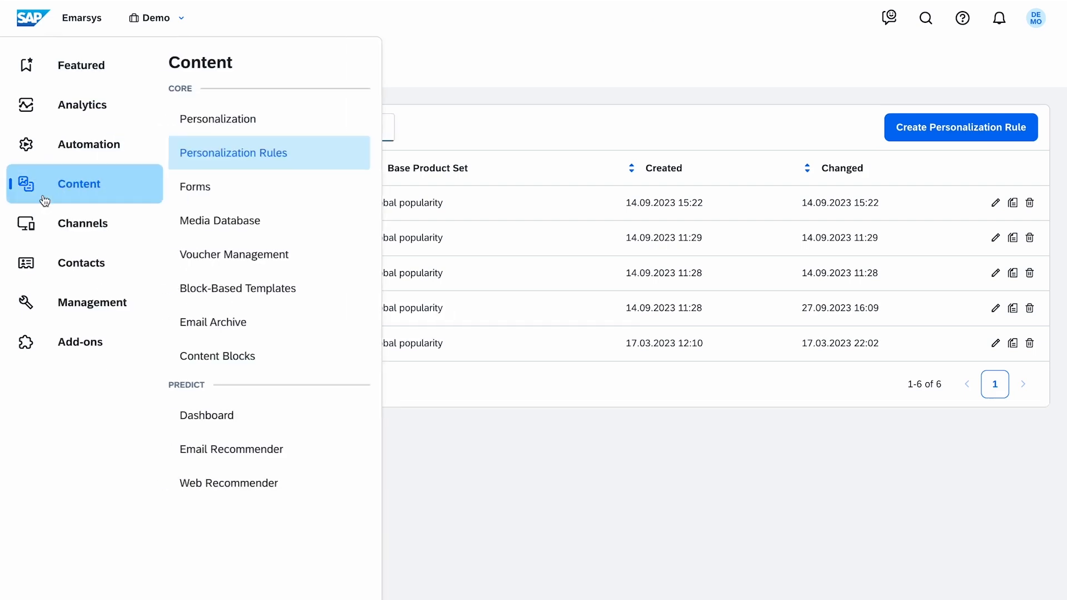
{"action": "left_click", "coordinate": [340, 166]}
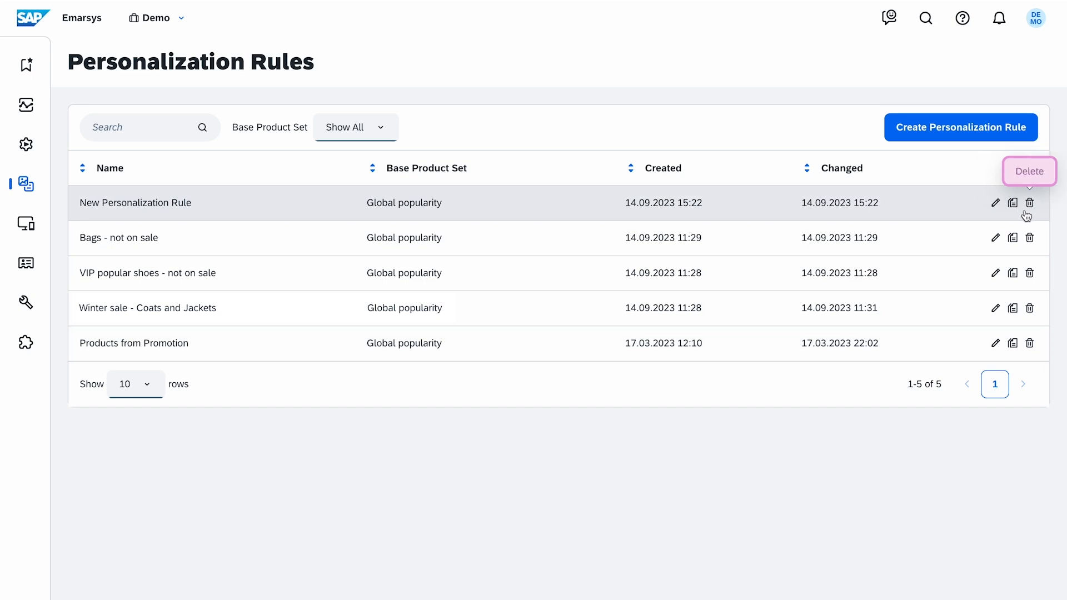
{"action": "left_click", "coordinate": [1006, 137]}
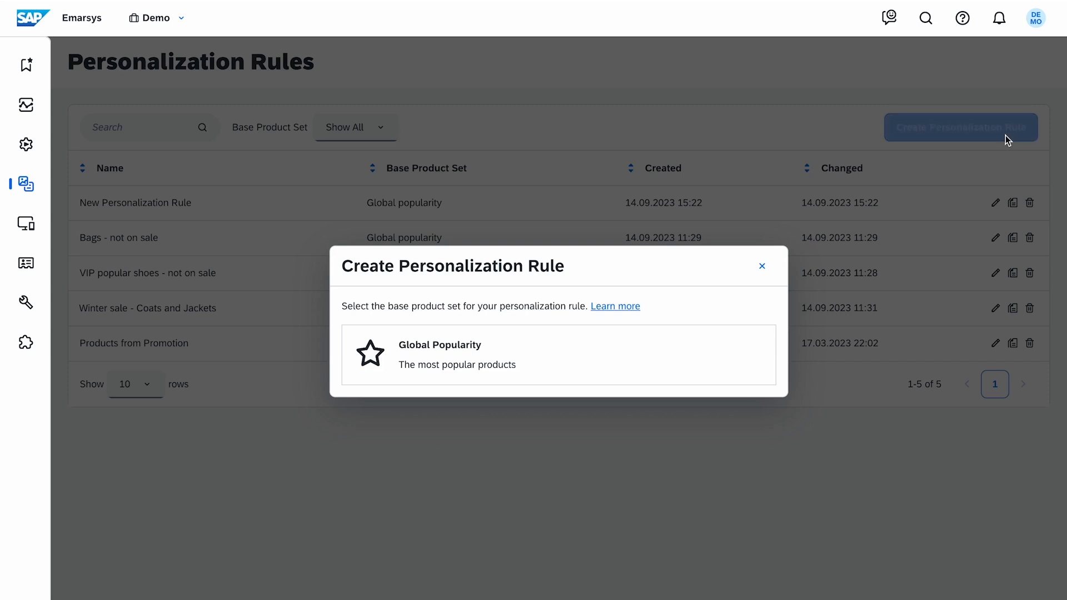
{"action": "left_click", "coordinate": [669, 375]}
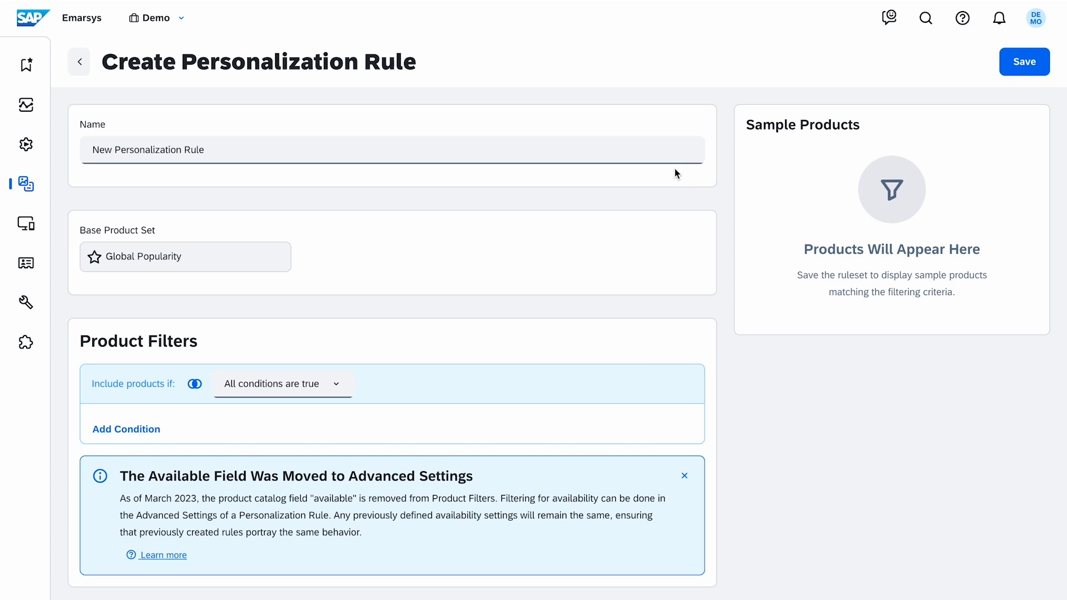
{"action": "left_click", "coordinate": [302, 150]}
{"action": "type", "text": "Deals over €10"}
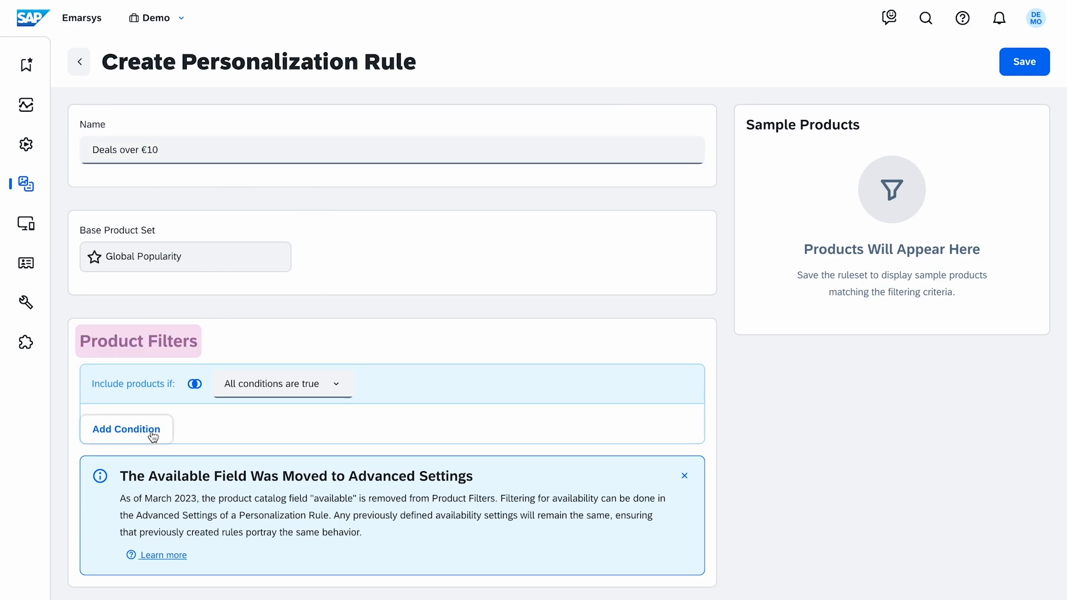
Add a product filter condition where price is larger than 10
{"action": "left_click", "coordinate": [153, 437]}
{"action": "left_click", "coordinate": [173, 460]}
{"action": "left_click", "coordinate": [217, 467]}
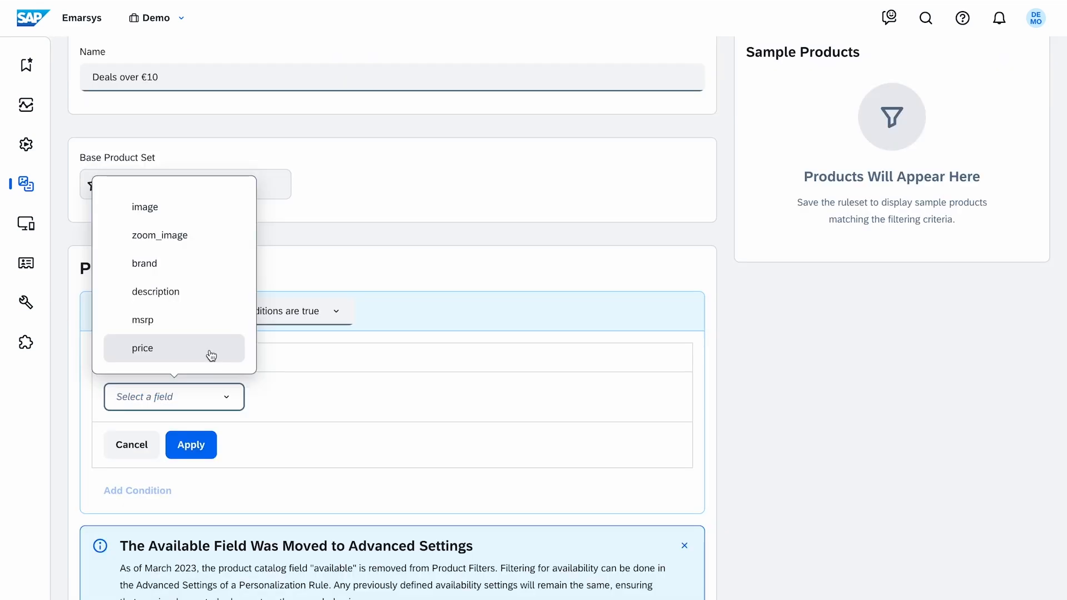
{"action": "left_click", "coordinate": [212, 356]}
{"action": "left_click", "coordinate": [238, 437]}
{"action": "left_click", "coordinate": [222, 365]}
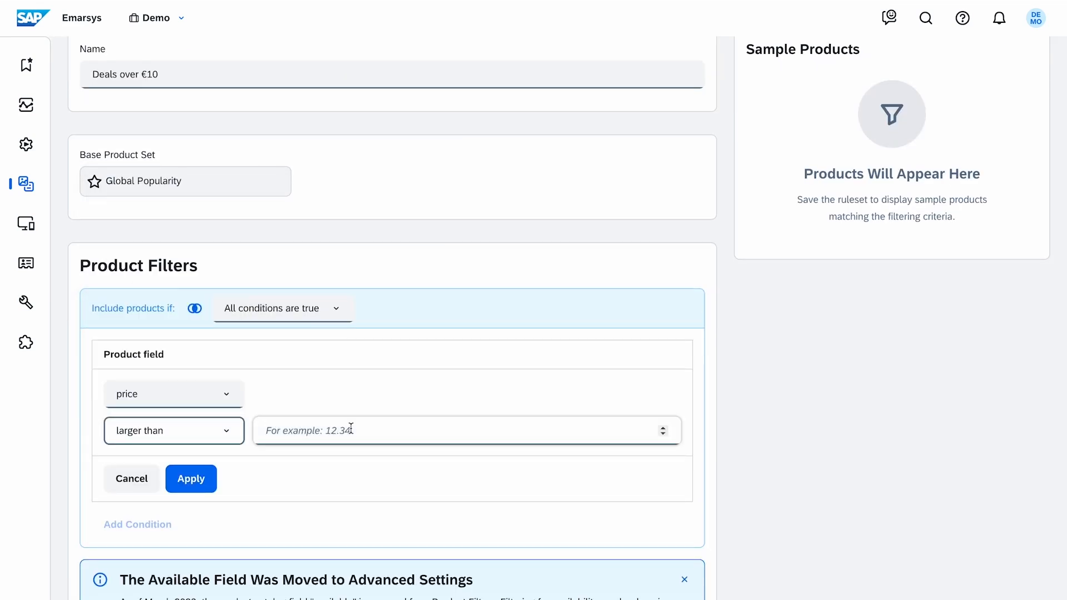
{"action": "left_click", "coordinate": [352, 429]}
{"action": "type", "text": "10"}
{"action": "left_click", "coordinate": [206, 479]}
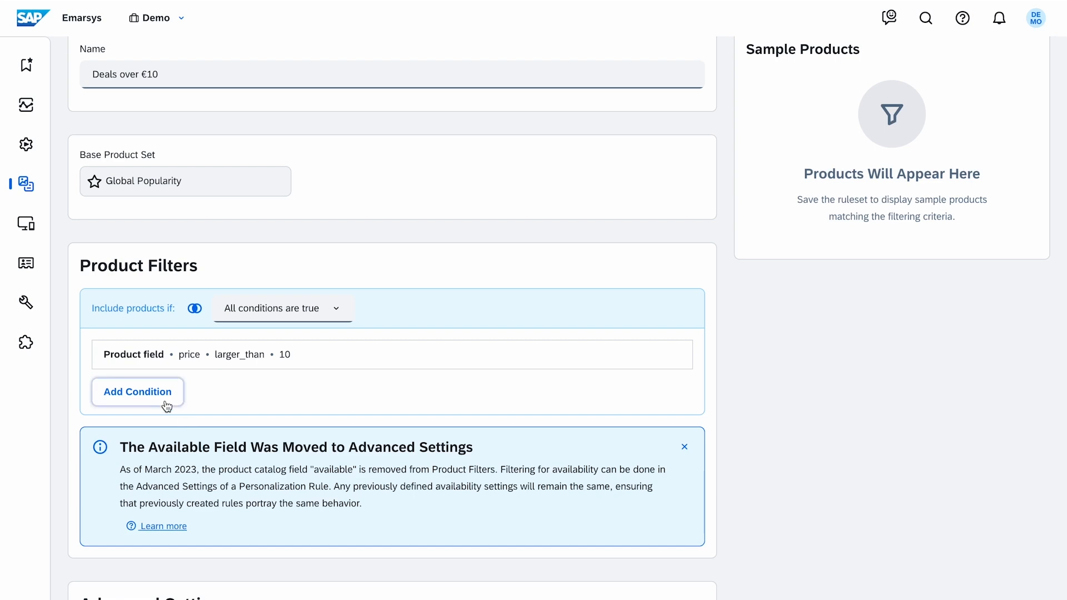
Add a product category condition including the DEALS category
{"action": "left_click", "coordinate": [167, 399]}
{"action": "left_click", "coordinate": [187, 405]}
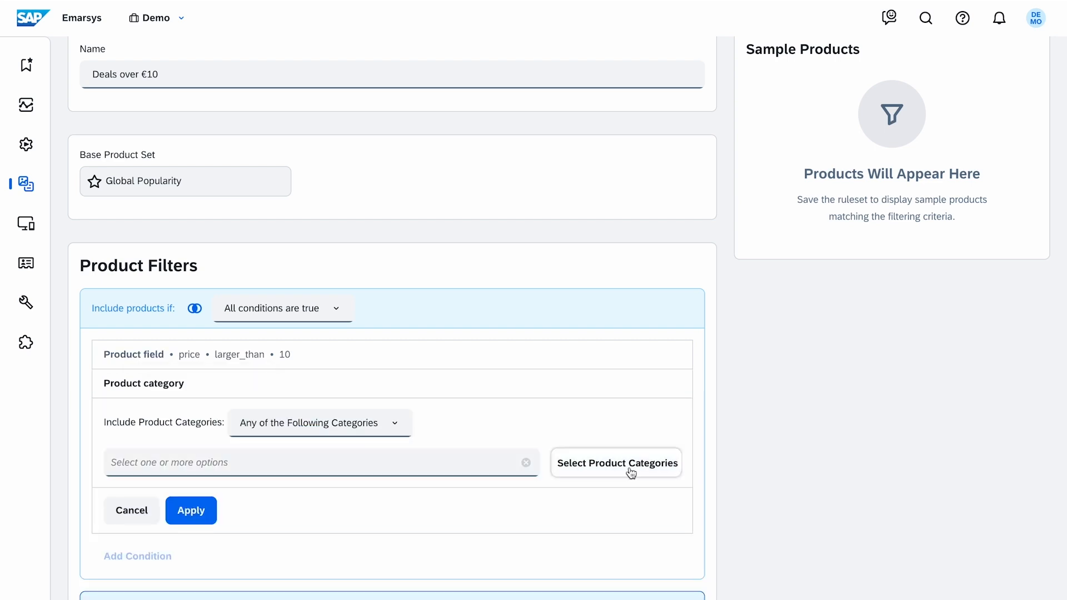
{"action": "left_click", "coordinate": [631, 473]}
{"action": "left_click", "coordinate": [548, 240]}
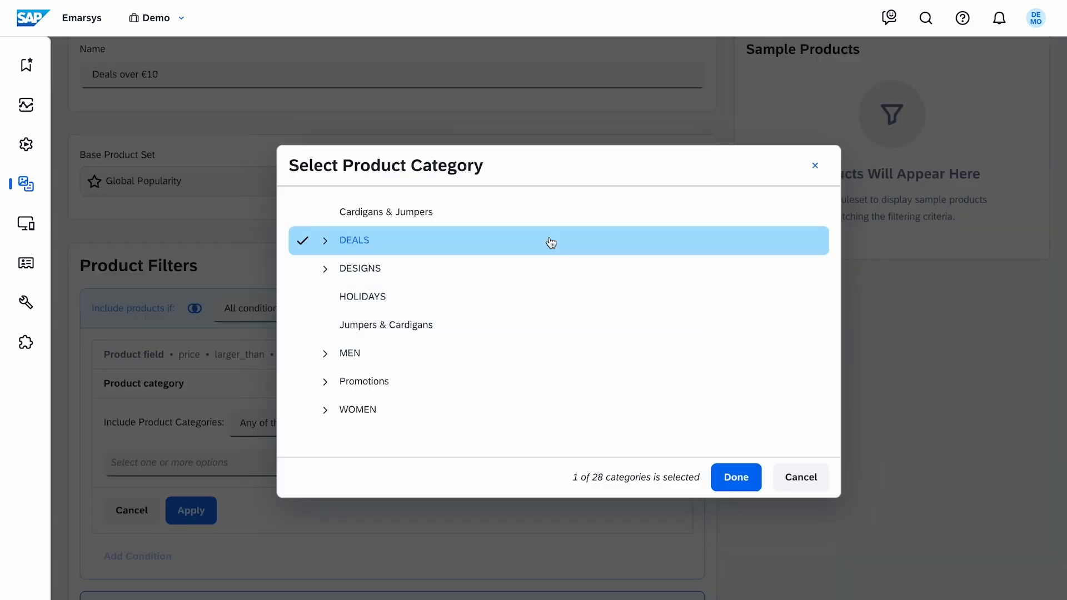
{"action": "left_click", "coordinate": [717, 483]}
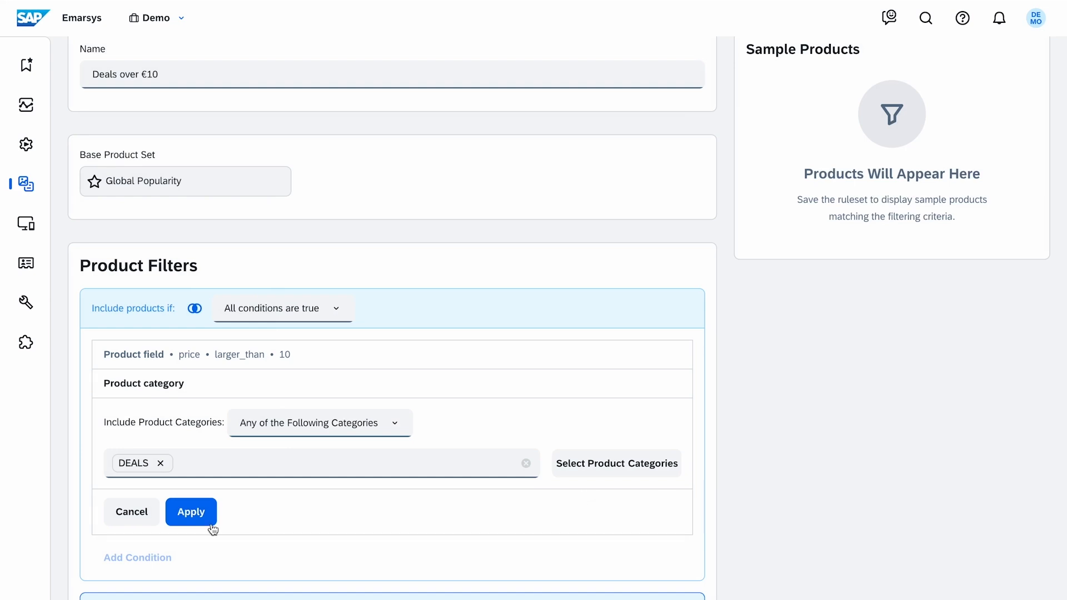
{"action": "left_click", "coordinate": [207, 520]}
Enable excluding products already purchased by the contact within 20 or less days
{"action": "left_click", "coordinate": [335, 310]}
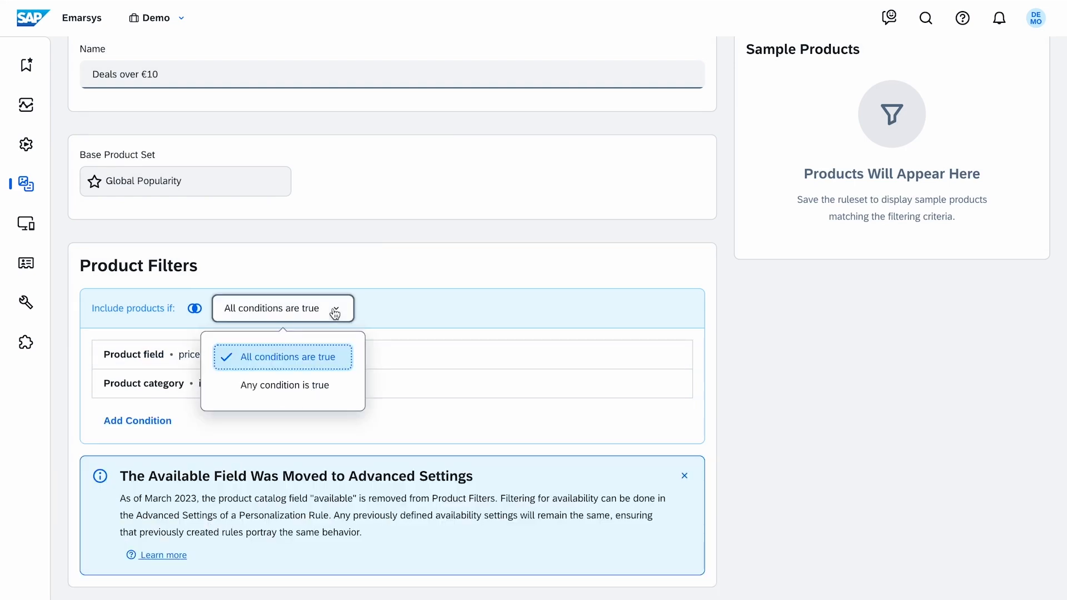
{"action": "left_click", "coordinate": [335, 313]}
{"action": "scroll", "coordinate": [418, 397], "scroll_direction": "down", "scroll_amount": 4}
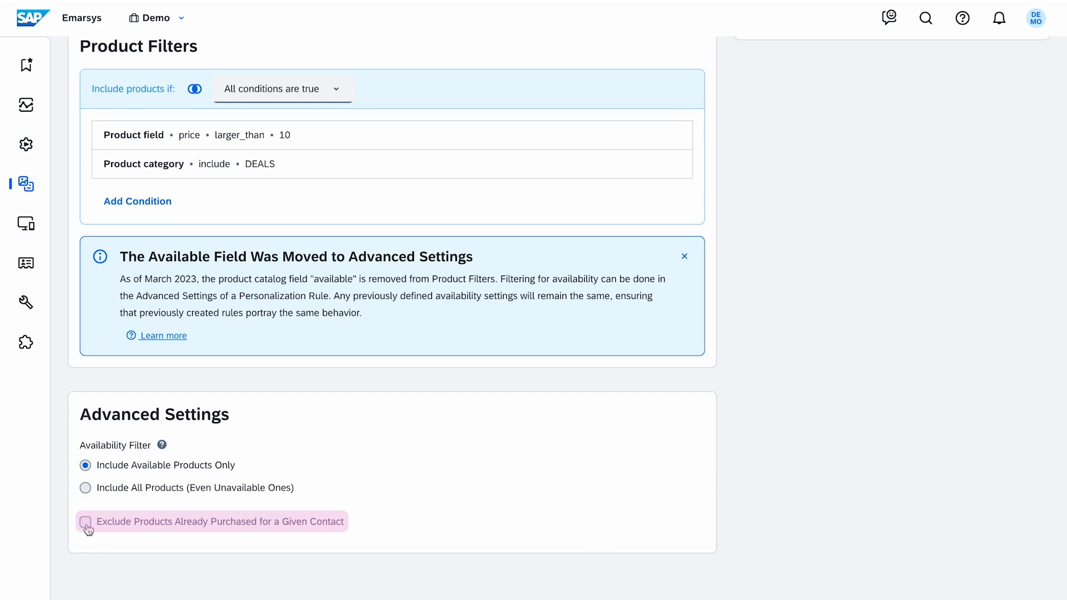
{"action": "left_click", "coordinate": [86, 523]}
{"action": "double_click", "coordinate": [115, 547]}
{"action": "type", "text": "20"}
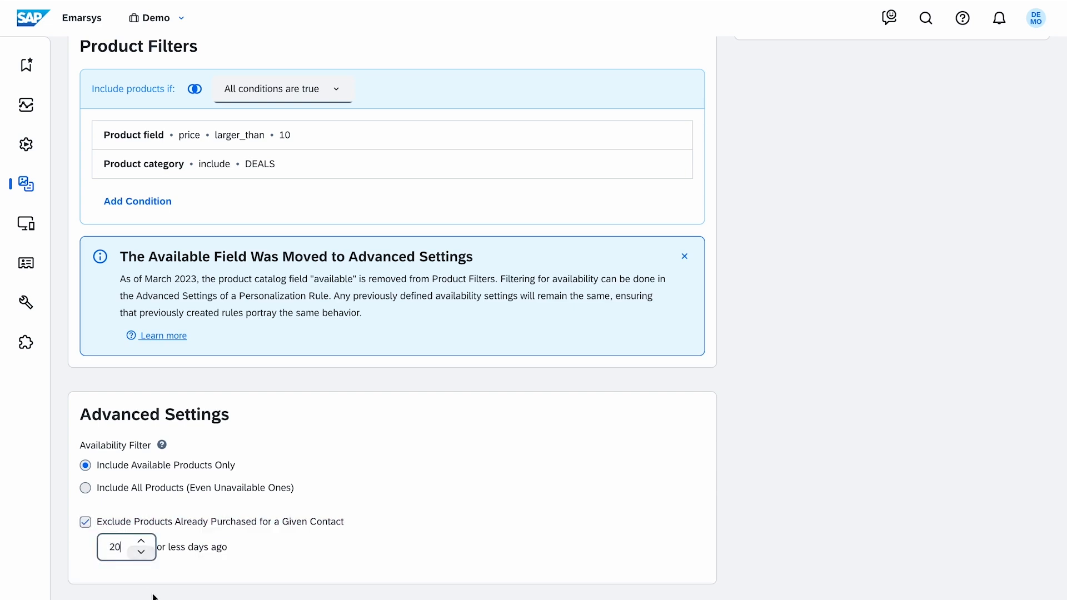
Save the personalization rule and review its sample products
{"action": "scroll", "coordinate": [942, 336], "scroll_direction": "up", "scroll_amount": 5}
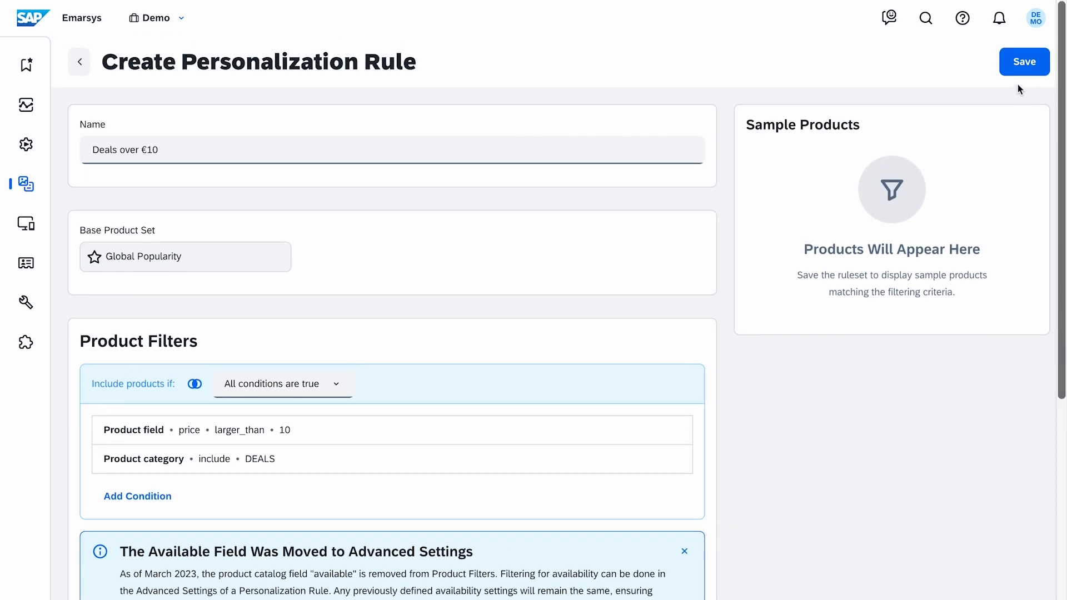
{"action": "left_click", "coordinate": [1020, 63]}
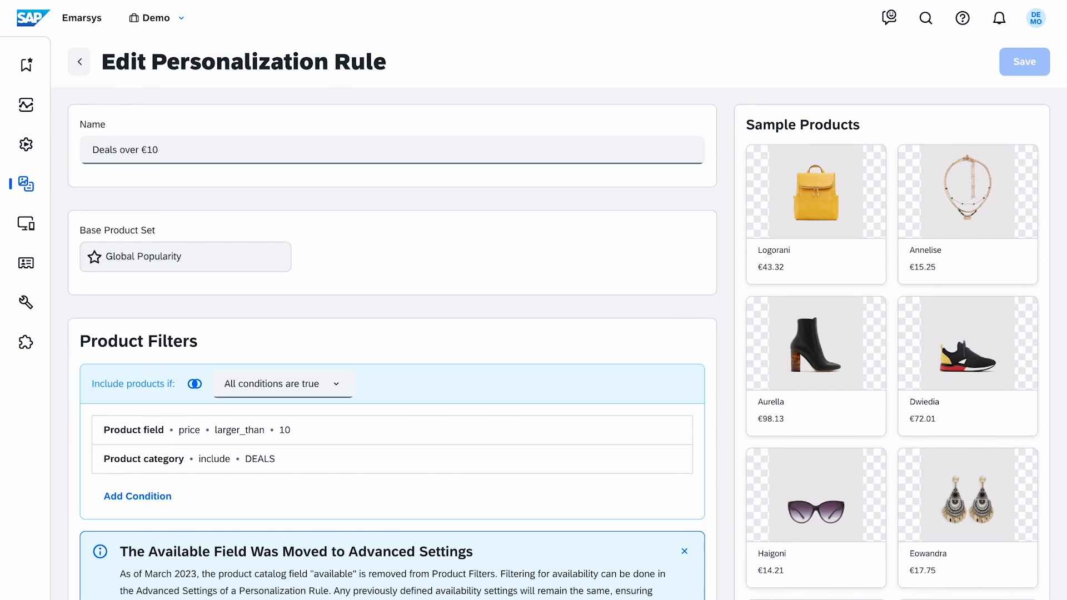
{"action": "scroll", "coordinate": [726, 111], "scroll_direction": "down", "scroll_amount": 8}
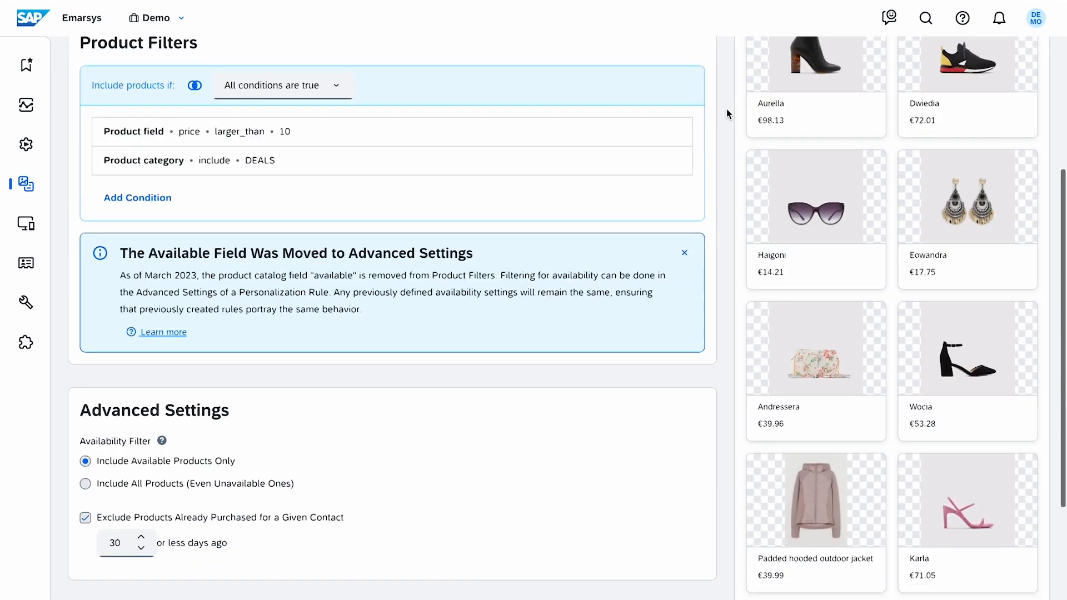
{"action": "scroll", "coordinate": [726, 109], "scroll_direction": "up", "scroll_amount": 10}
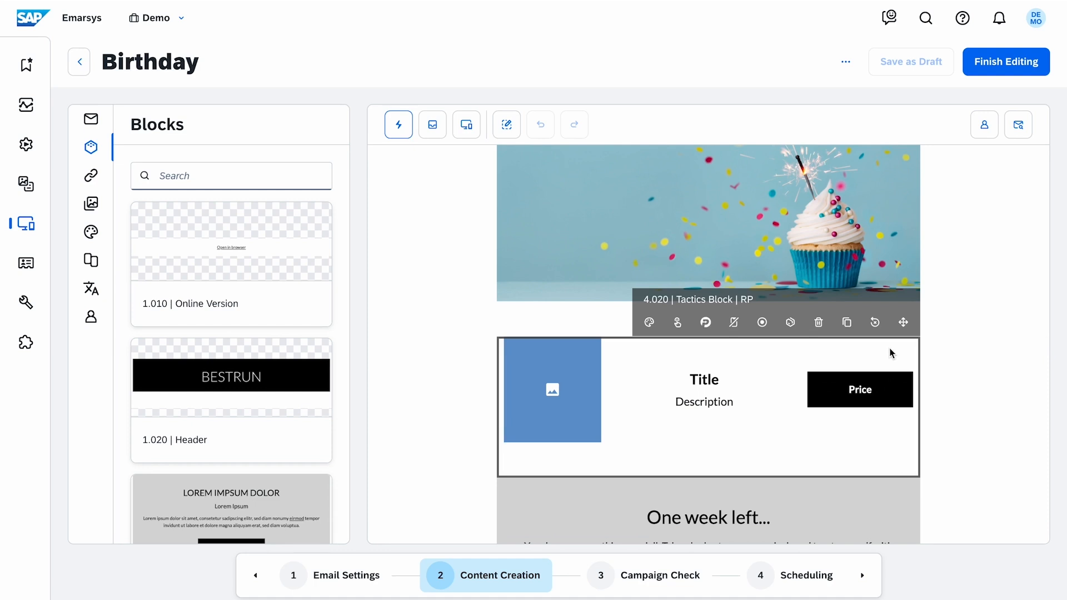
Set the Tactics block's product source to the Deals over €10 personalization rule and save the settings
{"action": "left_click", "coordinate": [796, 334]}
{"action": "left_click", "coordinate": [488, 353]}
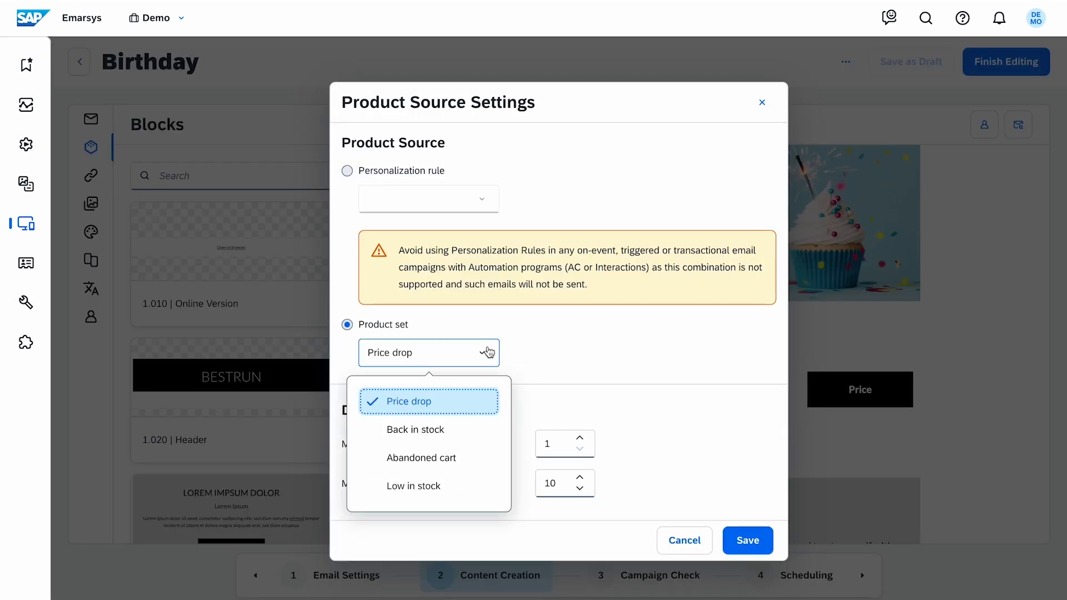
{"action": "left_click", "coordinate": [488, 455]}
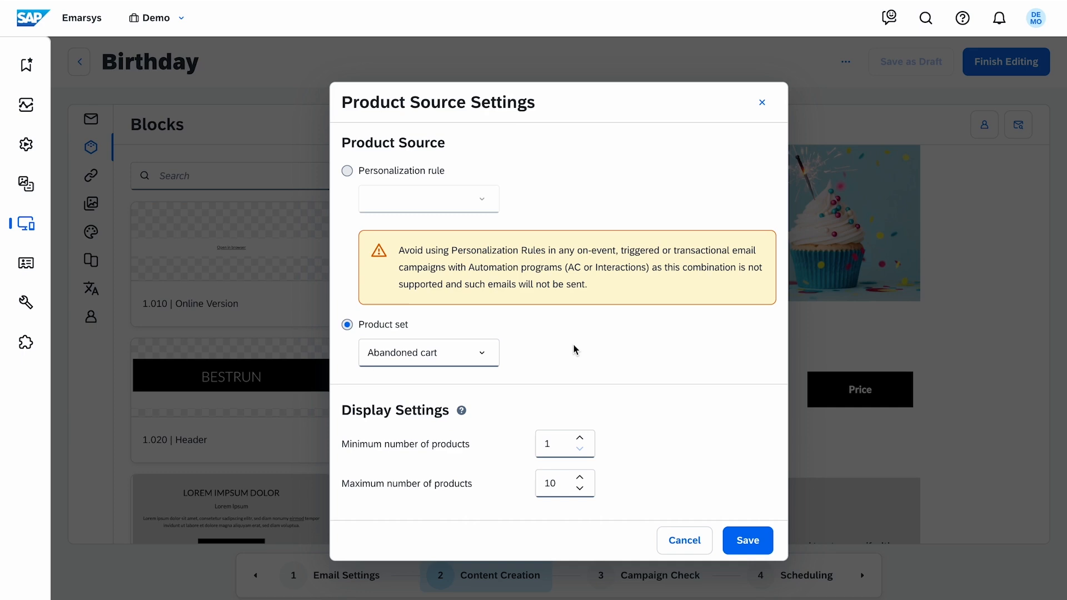
{"action": "left_click", "coordinate": [347, 171]}
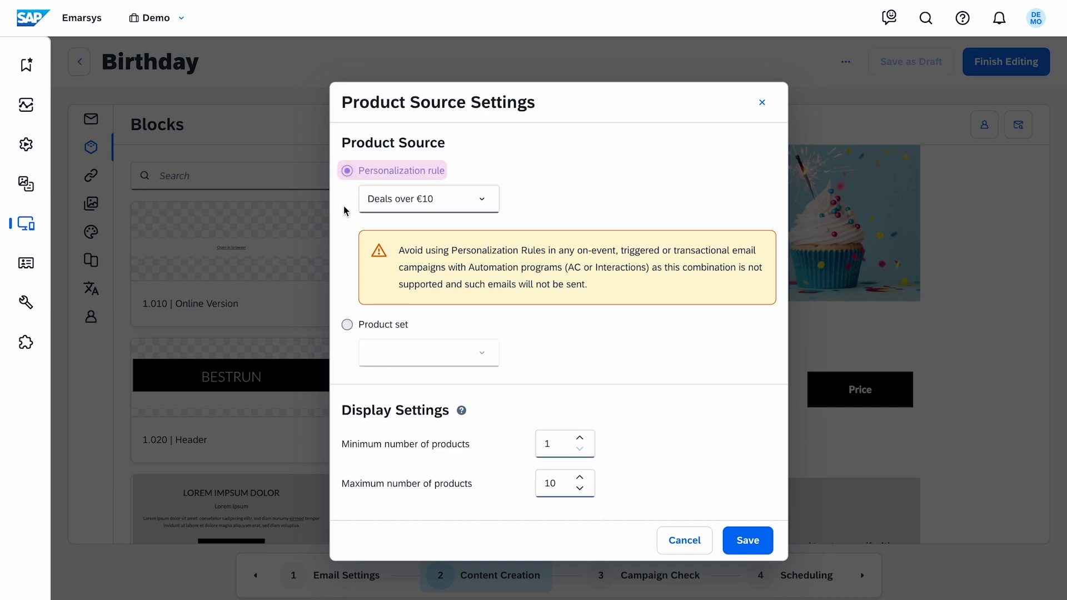
{"action": "left_click", "coordinate": [760, 544]}
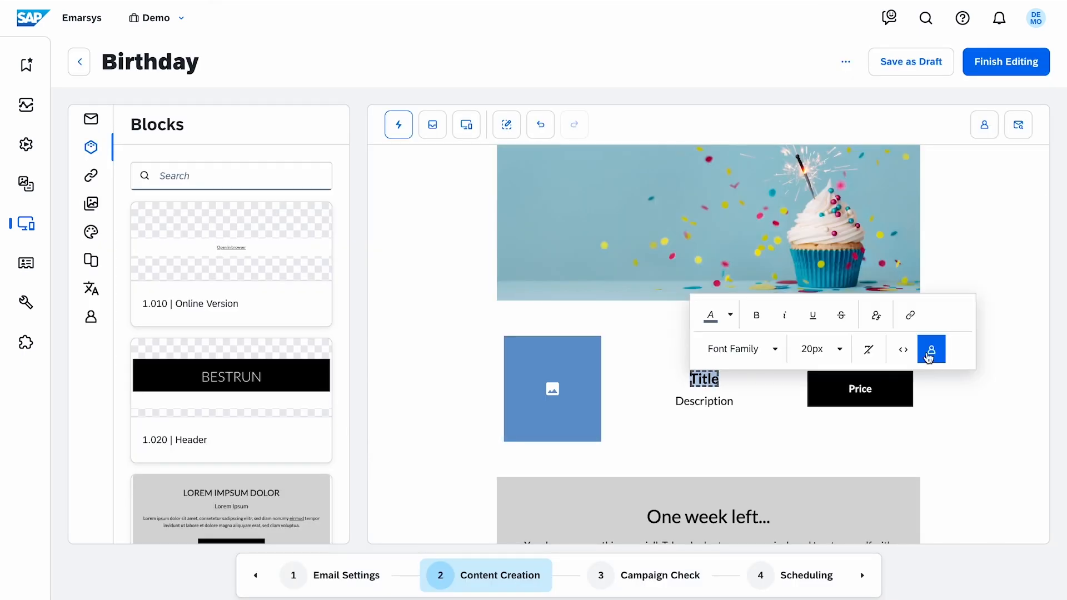
{"action": "left_click", "coordinate": [930, 351]}
{"action": "left_click", "coordinate": [453, 330]}
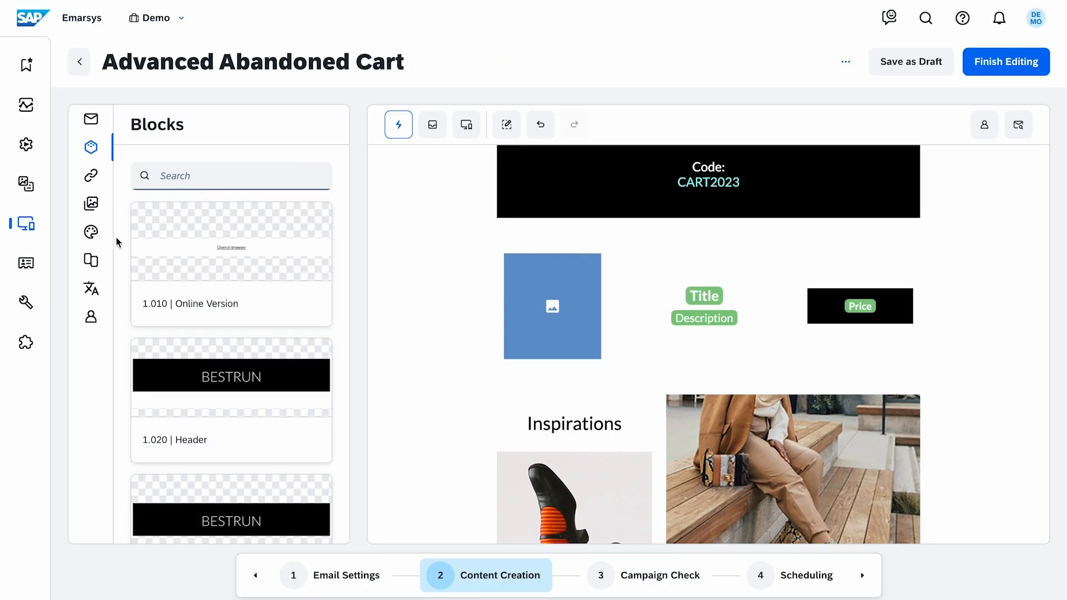
Copy the English (United States) master into a new German - de language version of the Advanced Abandoned Cart email
{"action": "left_click", "coordinate": [236, 291]}
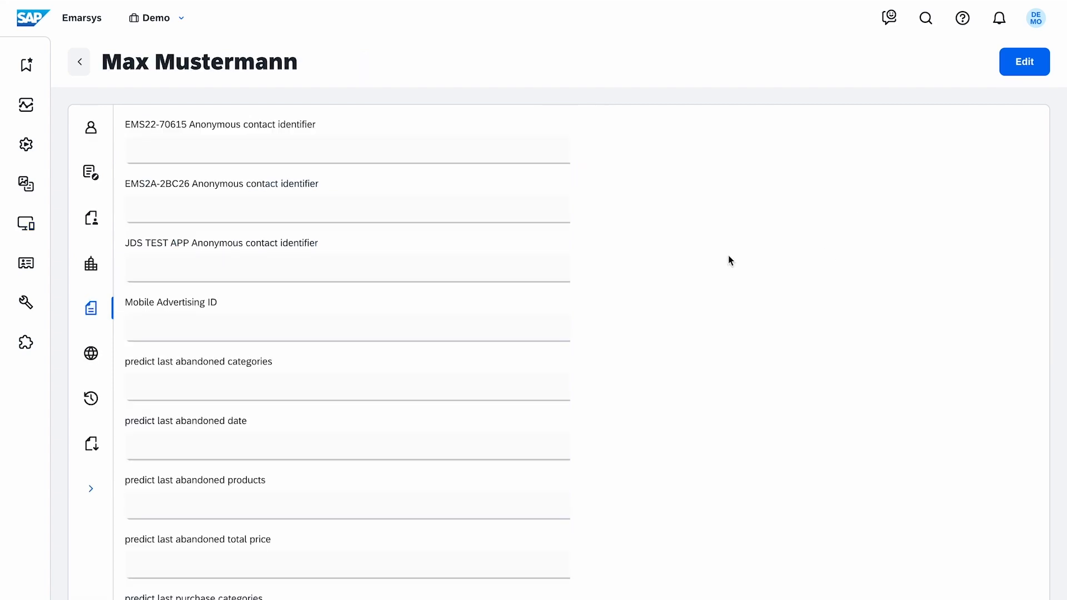
{"action": "scroll", "coordinate": [729, 261], "scroll_direction": "down", "scroll_amount": 15}
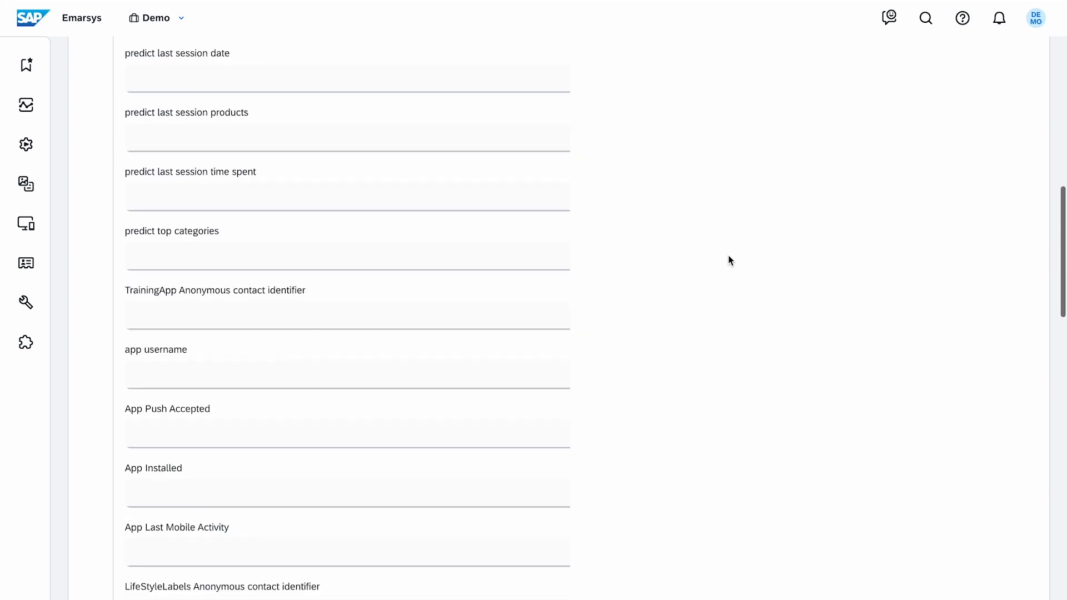
{"action": "scroll", "coordinate": [730, 260], "scroll_direction": "down", "scroll_amount": 20}
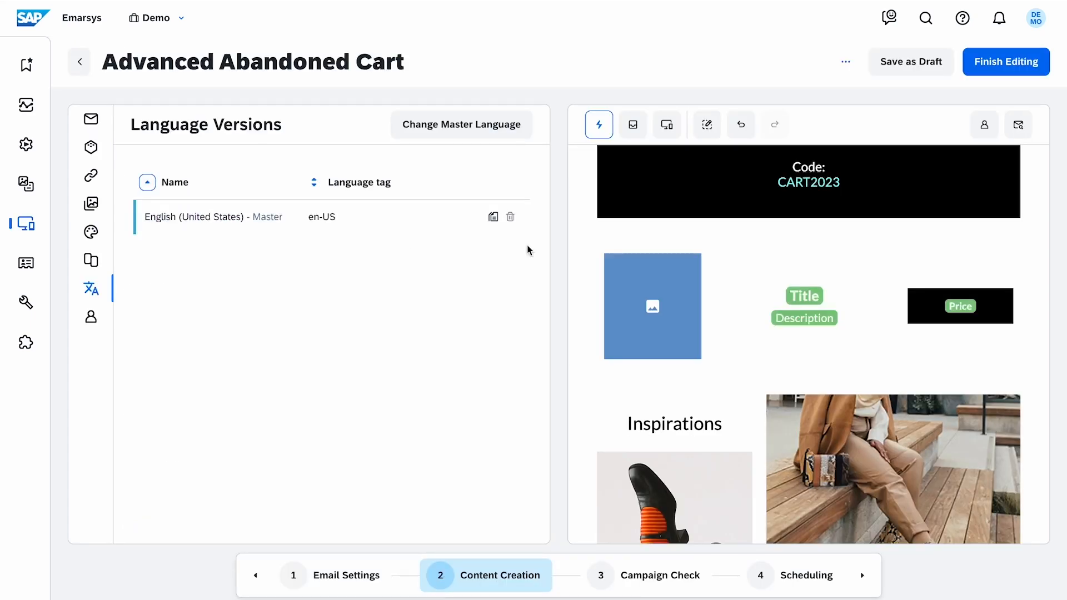
{"action": "left_click", "coordinate": [494, 217]}
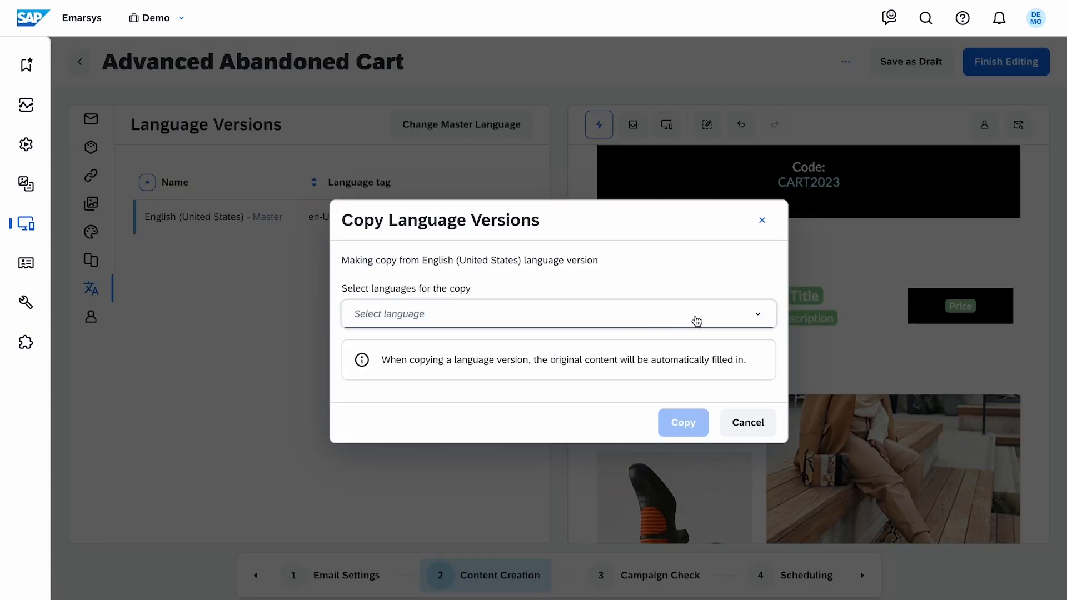
{"action": "left_click", "coordinate": [696, 319]}
{"action": "type", "text": "ge"}
{"action": "left_click", "coordinate": [507, 479]}
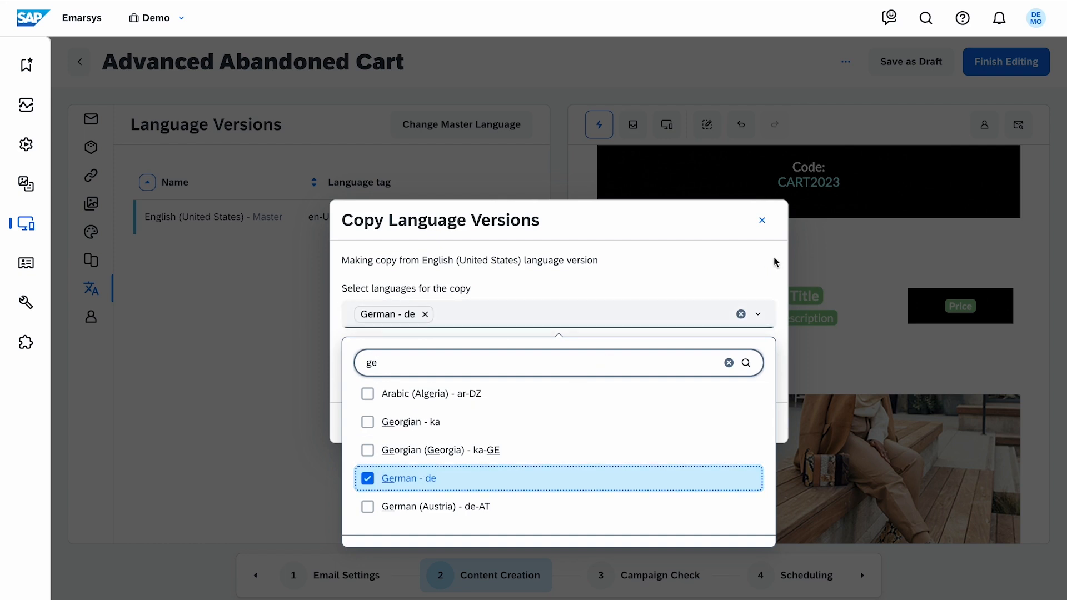
{"action": "left_click", "coordinate": [750, 265]}
{"action": "left_click", "coordinate": [682, 424]}
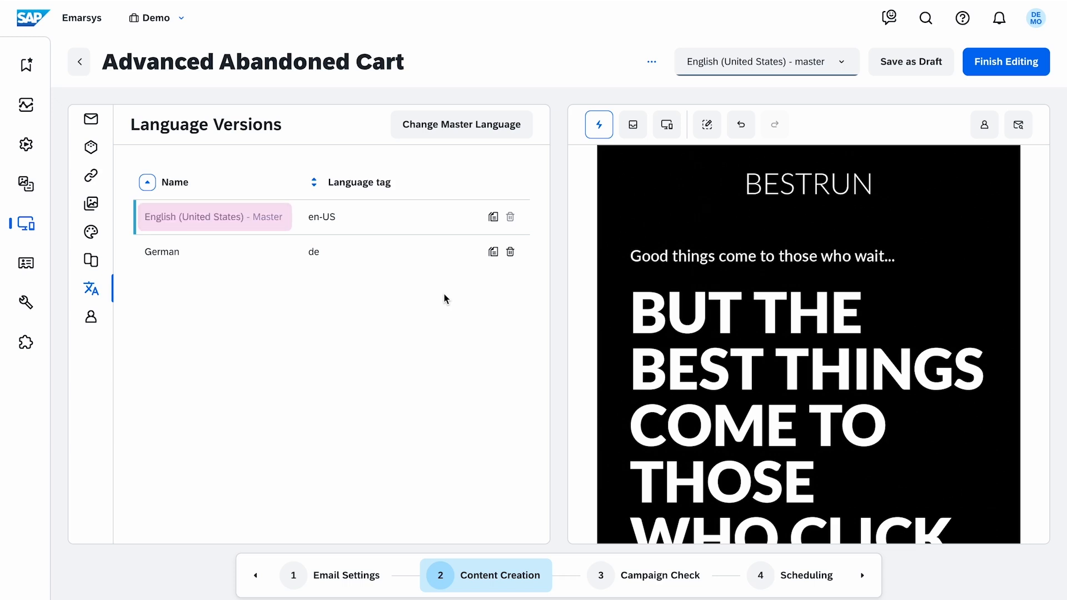
Set the email's From email address to the demo sender address in Email Basics
{"action": "left_click", "coordinate": [91, 119]}
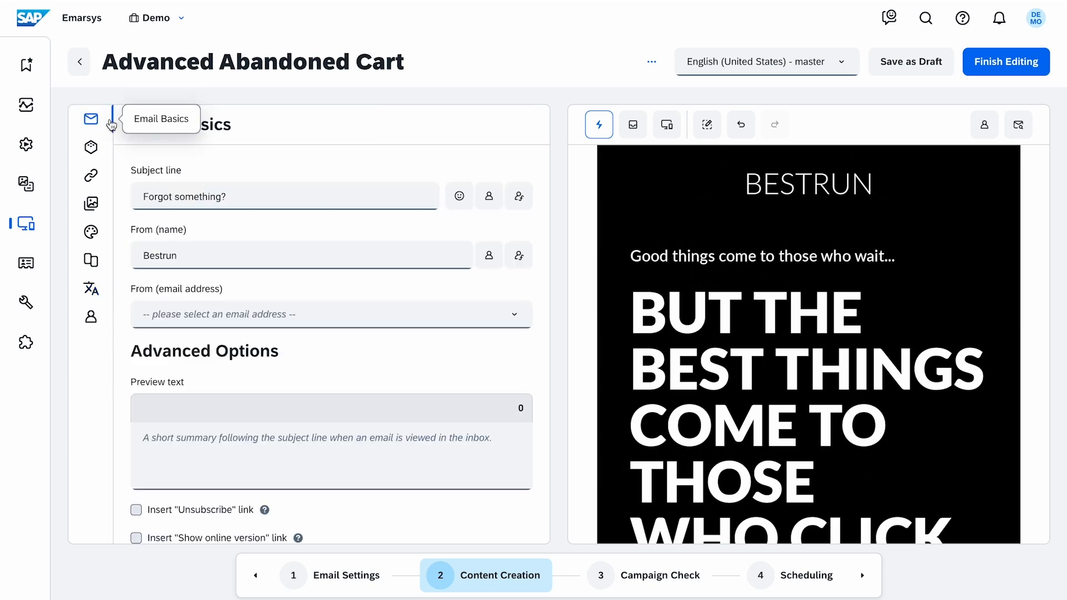
{"action": "left_click", "coordinate": [384, 325]}
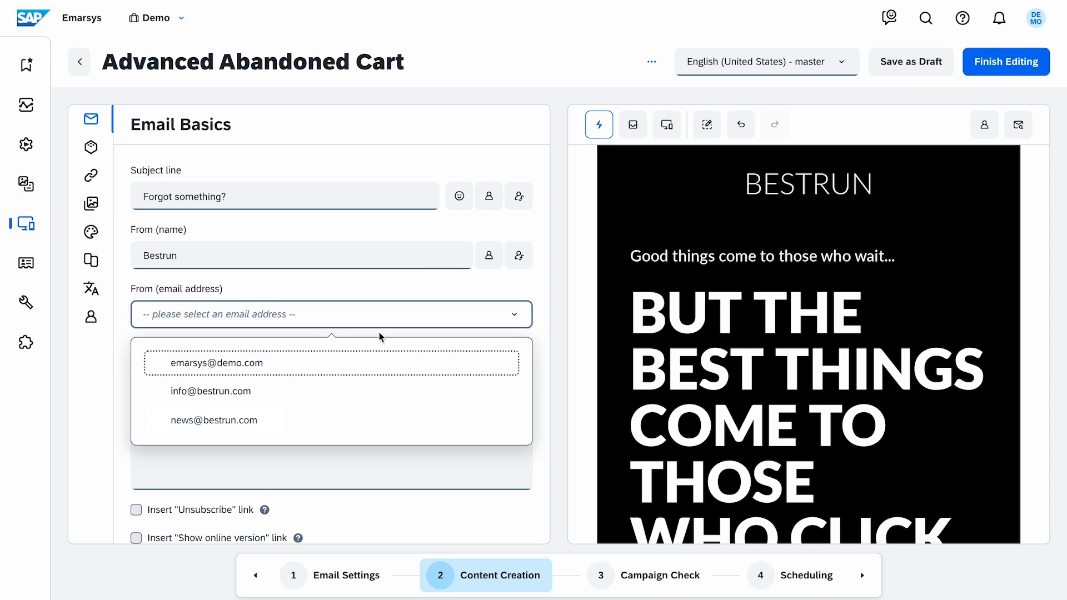
{"action": "left_click", "coordinate": [395, 365]}
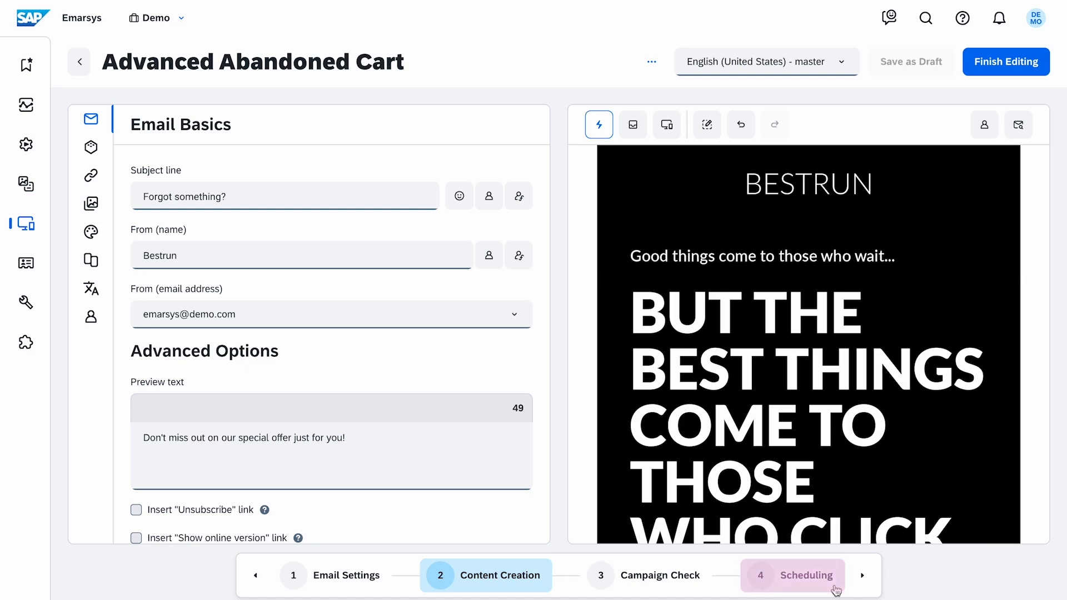
Activate the Advanced Abandoned Cart mail stream from the Scheduling step
{"action": "left_click", "coordinate": [806, 576]}
{"action": "left_click", "coordinate": [609, 354]}
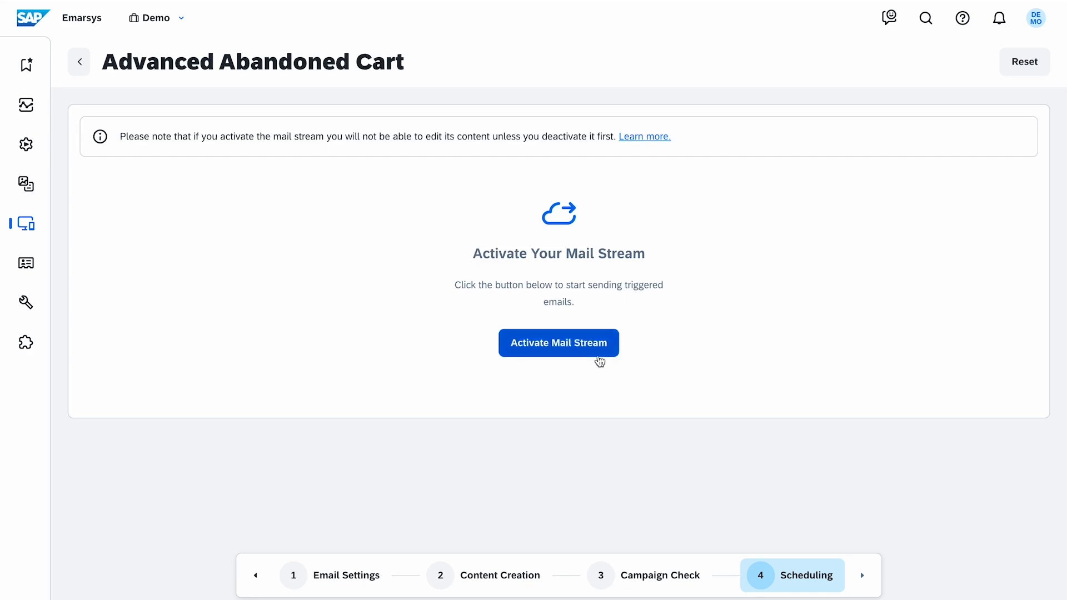
{"action": "left_click", "coordinate": [605, 319]}
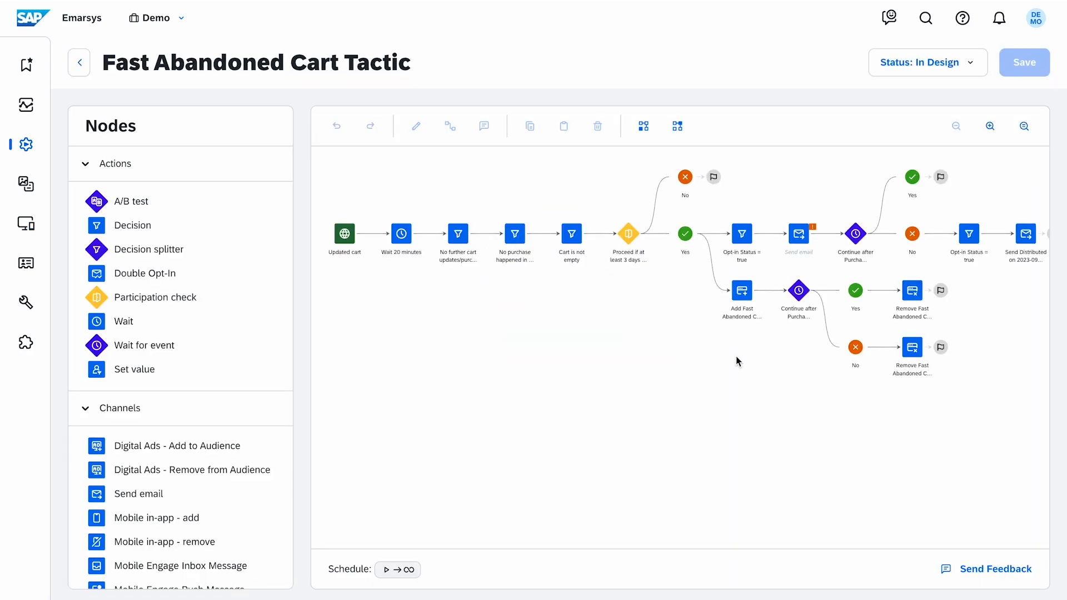
Assign the Advanced Abandoned Cart mail stream to the Send email node in the Fast Abandoned Cart Tactic program
{"action": "left_click", "coordinate": [794, 241]}
{"action": "double_click", "coordinate": [794, 241]}
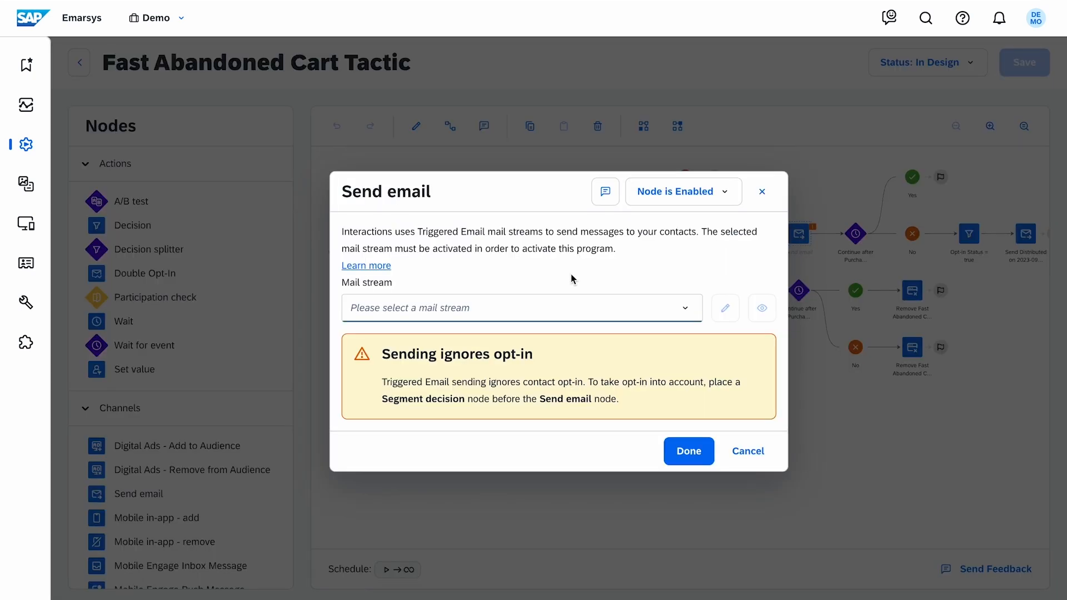
{"action": "left_click", "coordinate": [612, 308]}
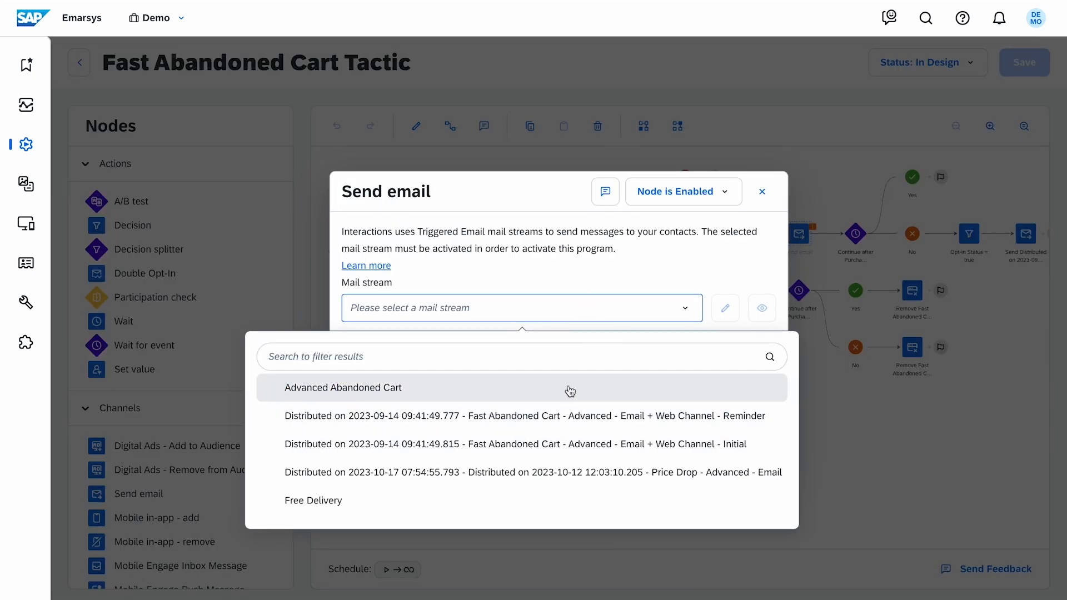
{"action": "left_click", "coordinate": [570, 389]}
{"action": "left_click", "coordinate": [687, 457]}
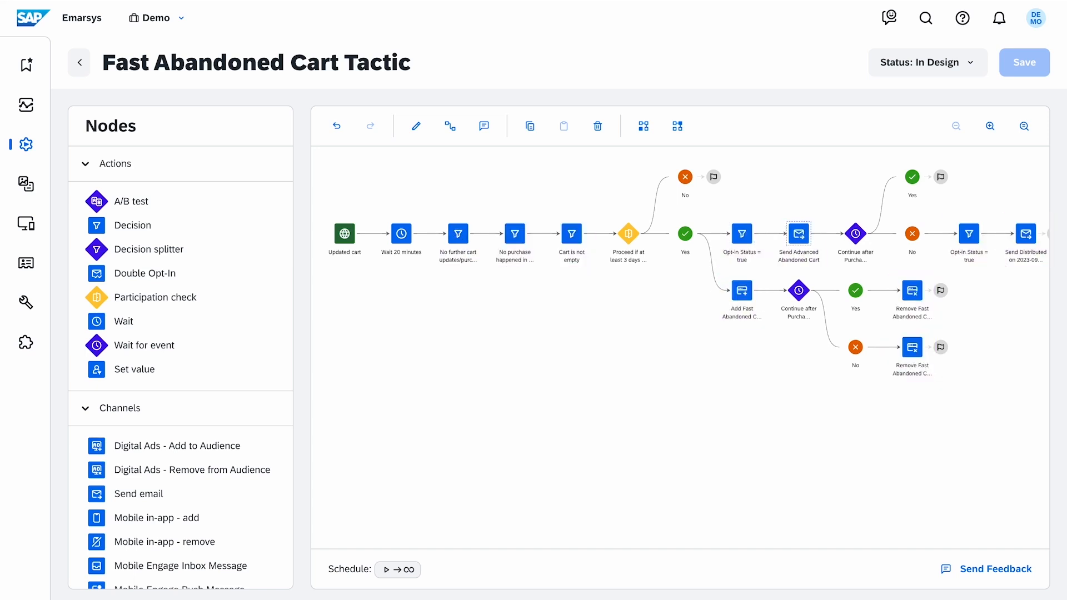
Change the program's status to Active and confirm the activation
{"action": "left_click", "coordinate": [970, 72]}
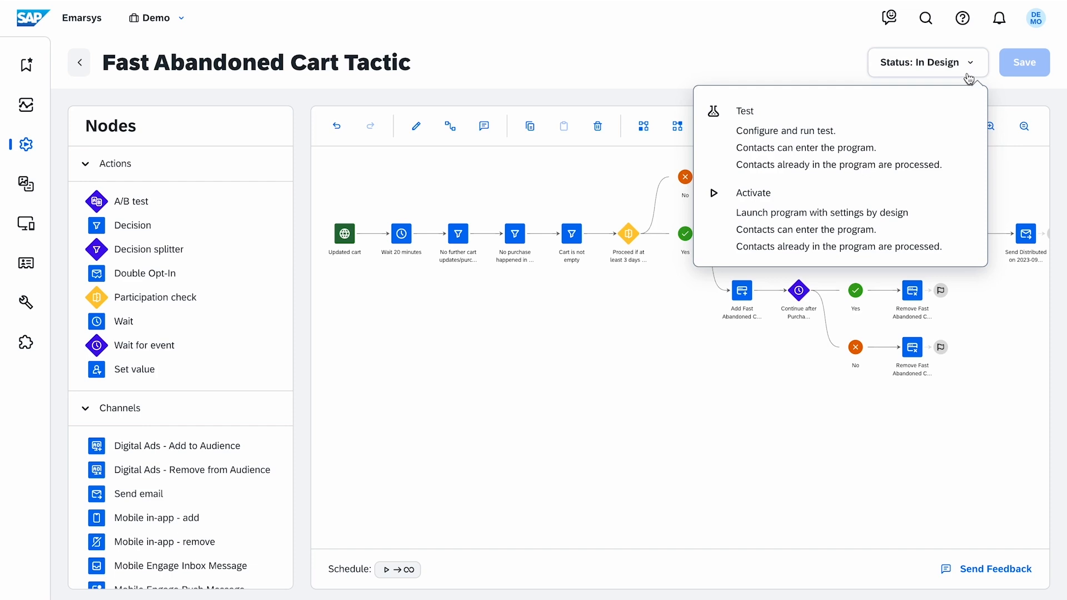
{"action": "left_click", "coordinate": [965, 221]}
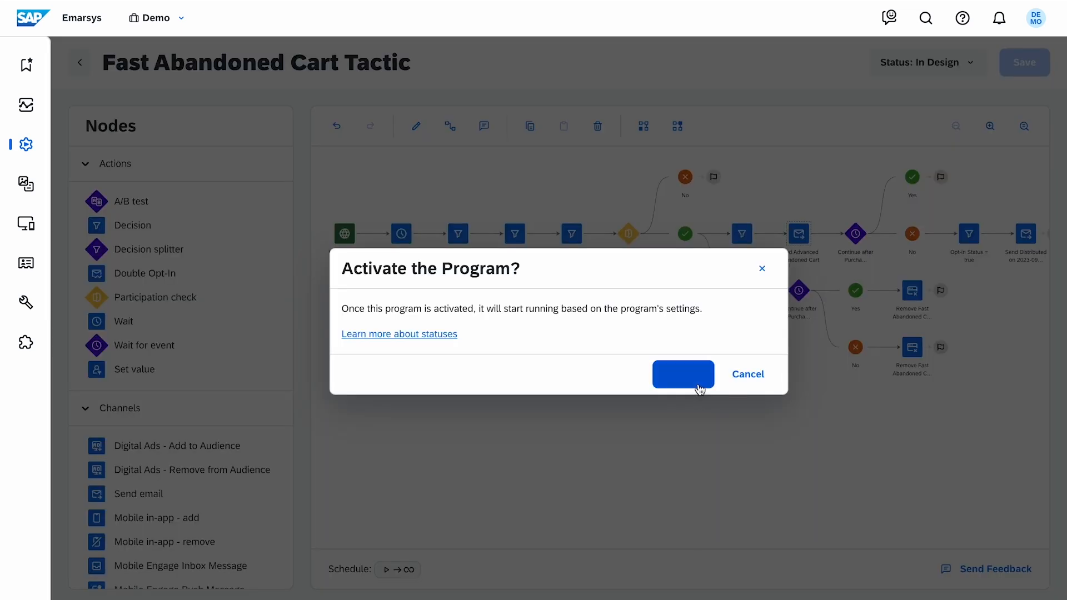
{"action": "left_click", "coordinate": [699, 380]}
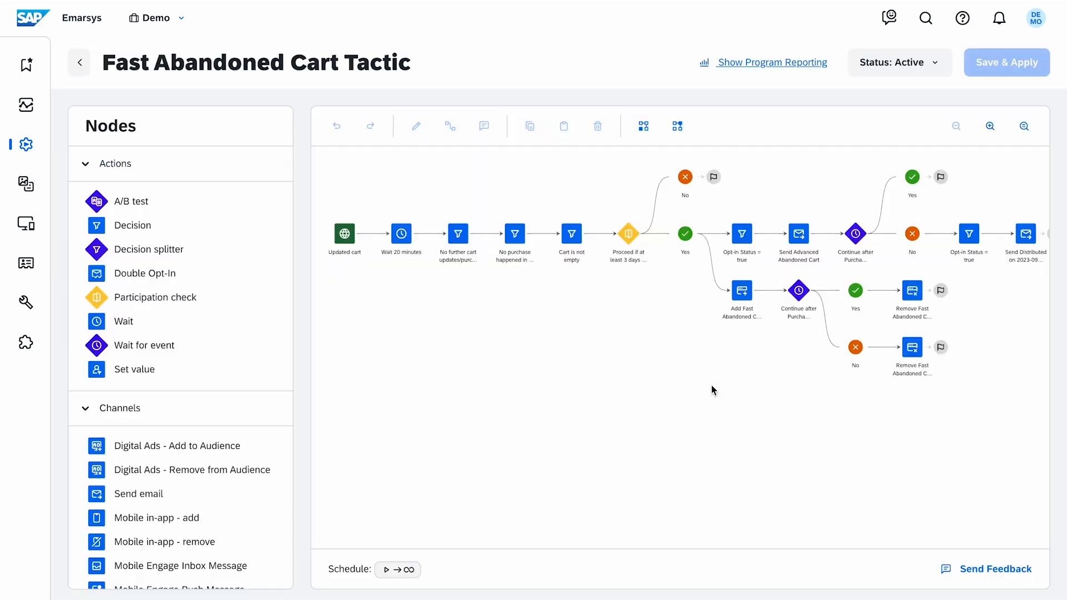
Return to the home dashboard
{"action": "left_click", "coordinate": [1038, 32]}
{"action": "left_click", "coordinate": [1012, 110]}
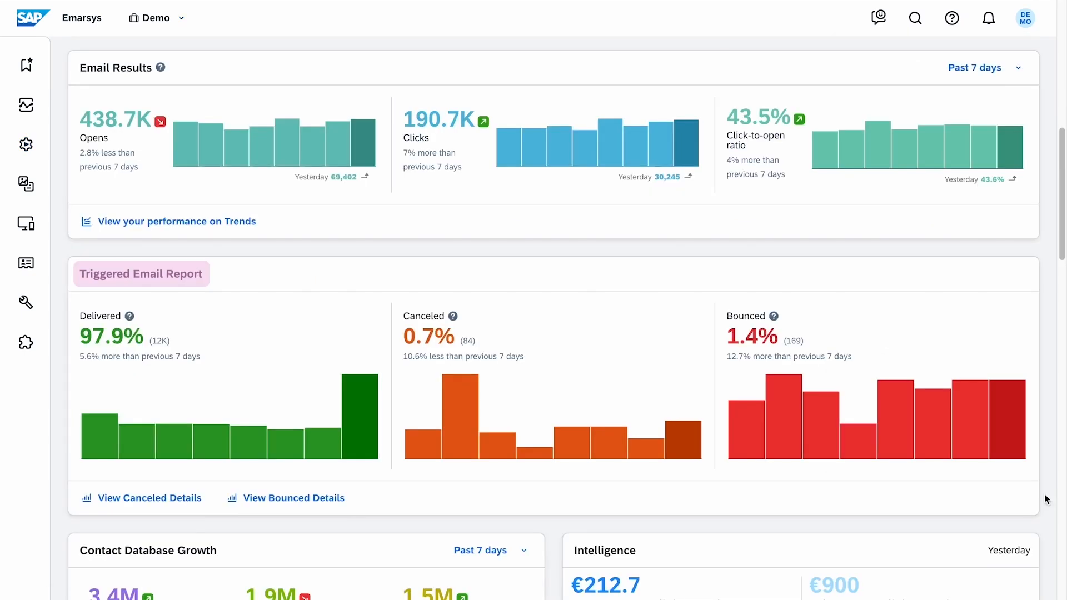